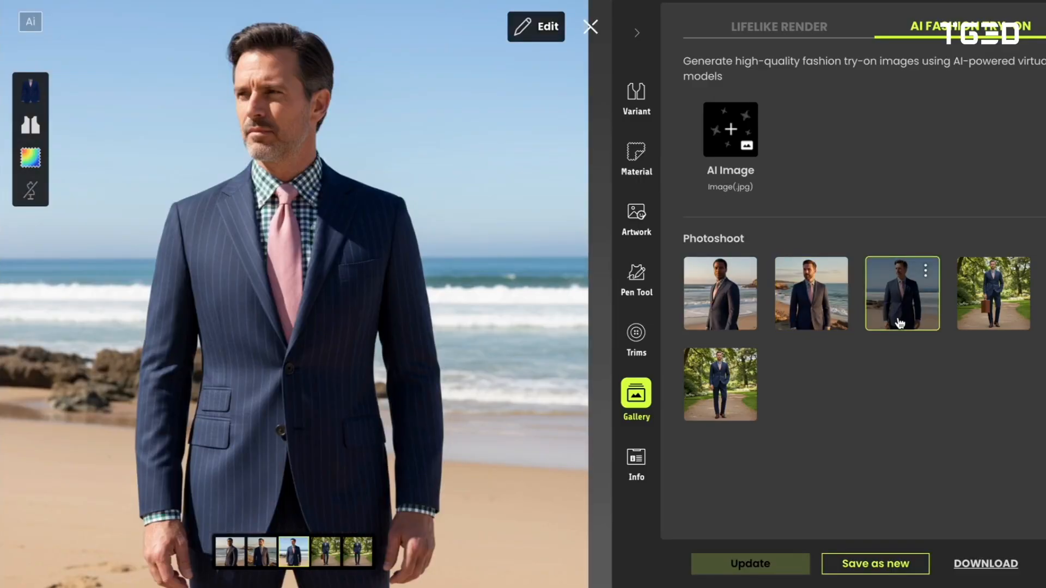
- View the beach photoshoot images of the navy pinstripe suit in the AI fashion try-on gallery
{"action": "left_click", "coordinate": [814, 308]}
{"action": "left_click", "coordinate": [744, 292]}
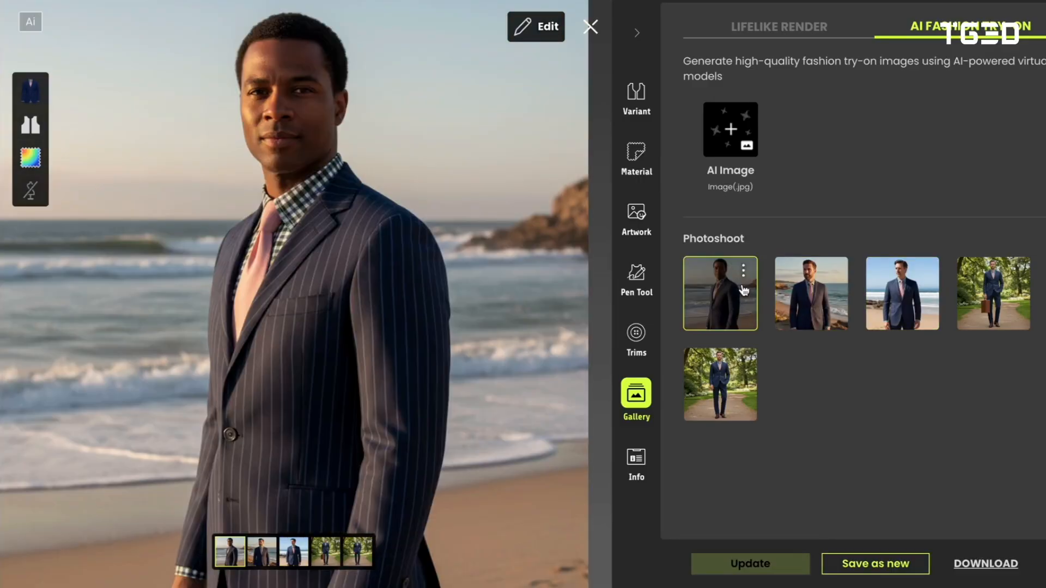
{"action": "left_click", "coordinate": [743, 271]}
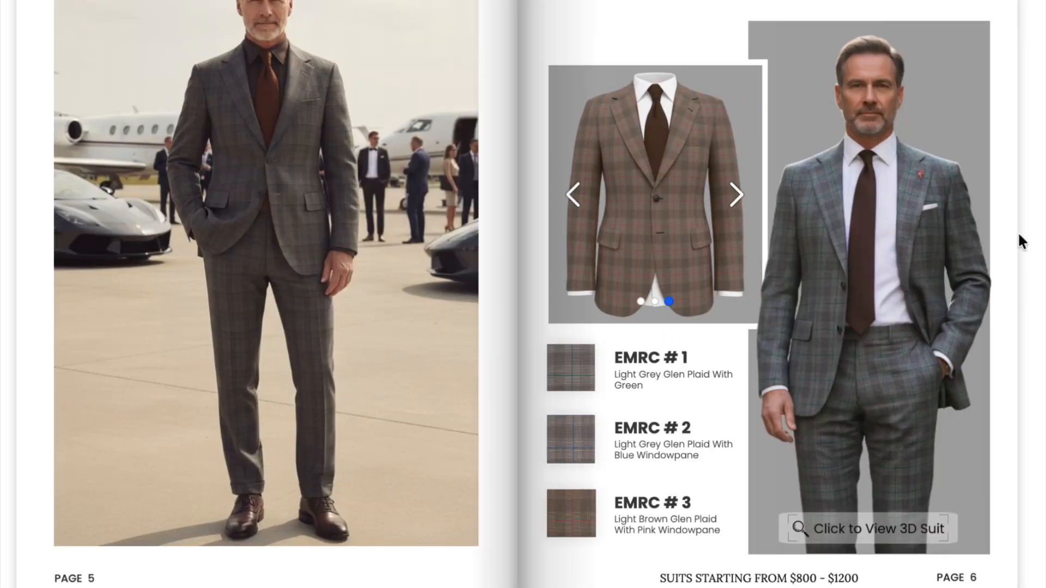
- Browse the suit variants in the digital lookbook and examine the EMRC #14 glen plaid fabric swatch up close
{"action": "left_click", "coordinate": [723, 211]}
{"action": "left_click", "coordinate": [730, 212]}
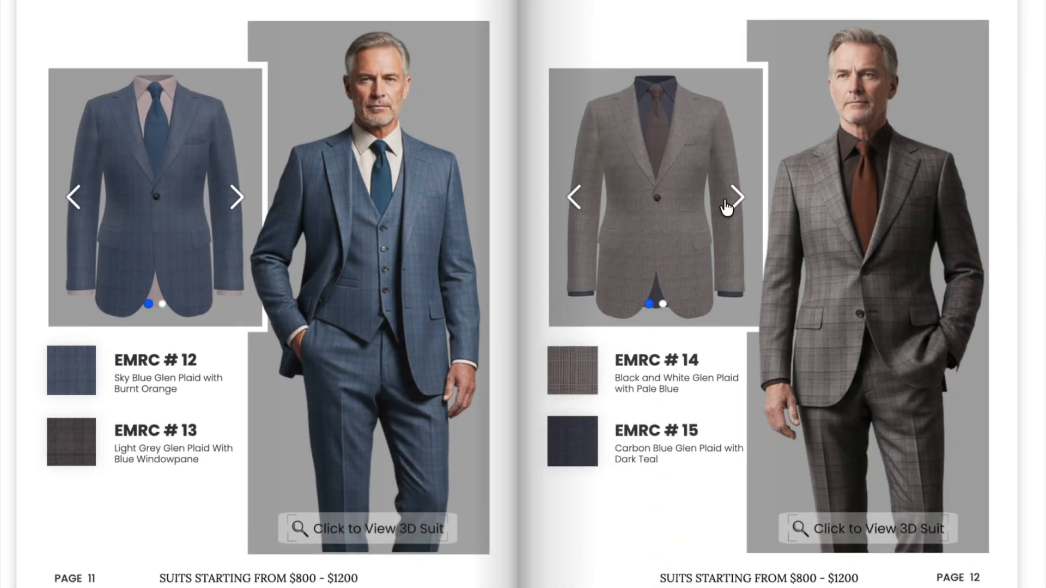
{"action": "left_click", "coordinate": [726, 207]}
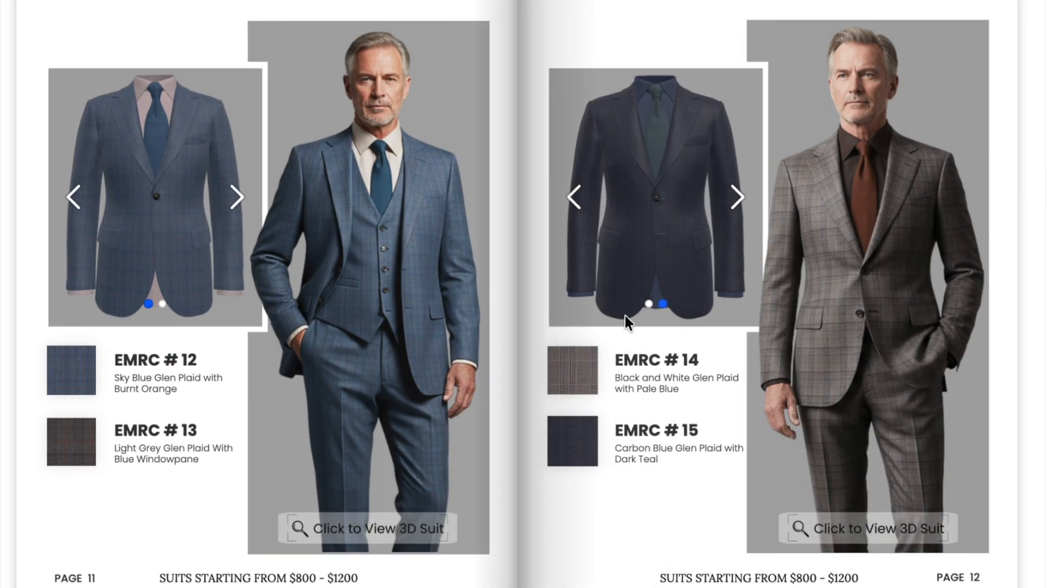
{"action": "left_click", "coordinate": [584, 371]}
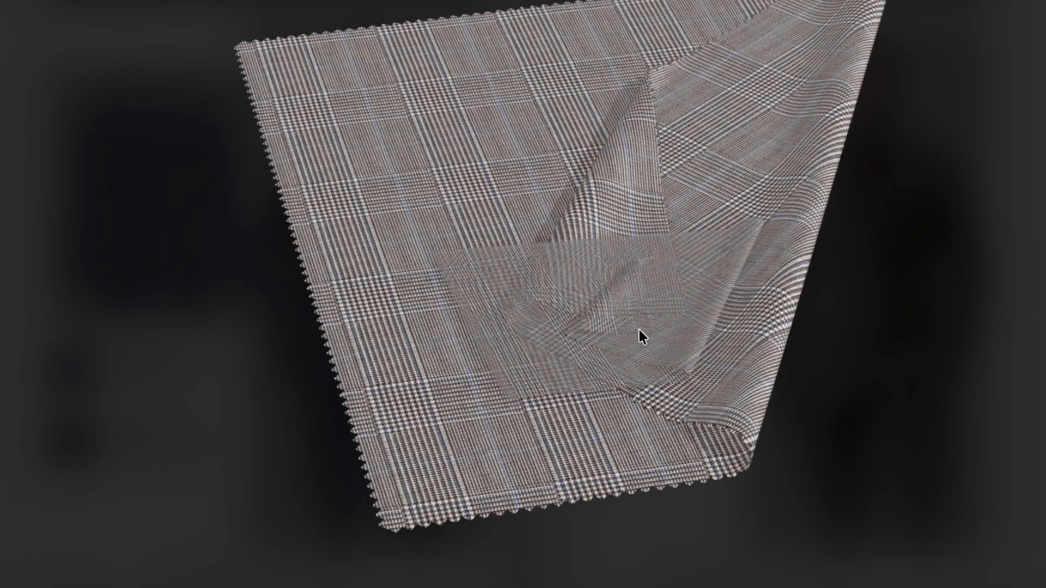
{"action": "left_click", "coordinate": [995, 360]}
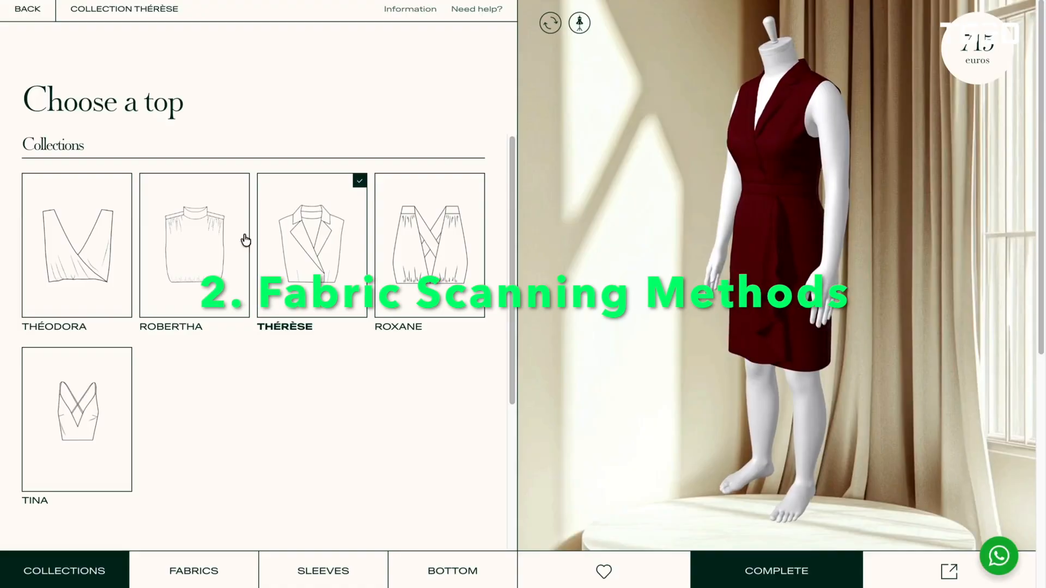
- In the Collection Thérèse dress configurator, choose the Satin Effect Crepe Violine 530 fabric
{"action": "left_click", "coordinate": [171, 570]}
{"action": "scroll", "coordinate": [251, 331], "scroll_direction": "down", "scroll_amount": 10}
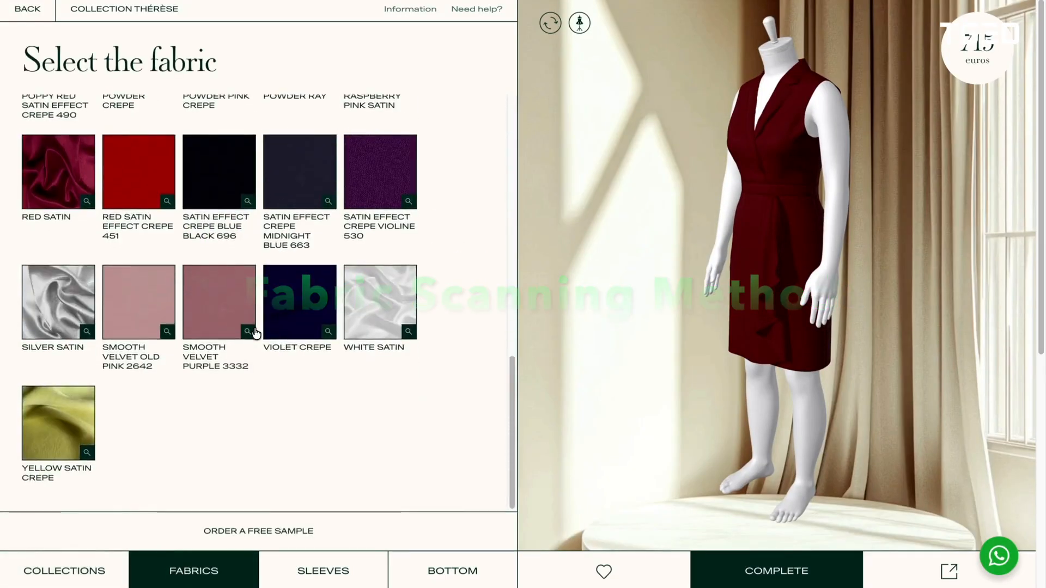
{"action": "left_click", "coordinate": [397, 177]}
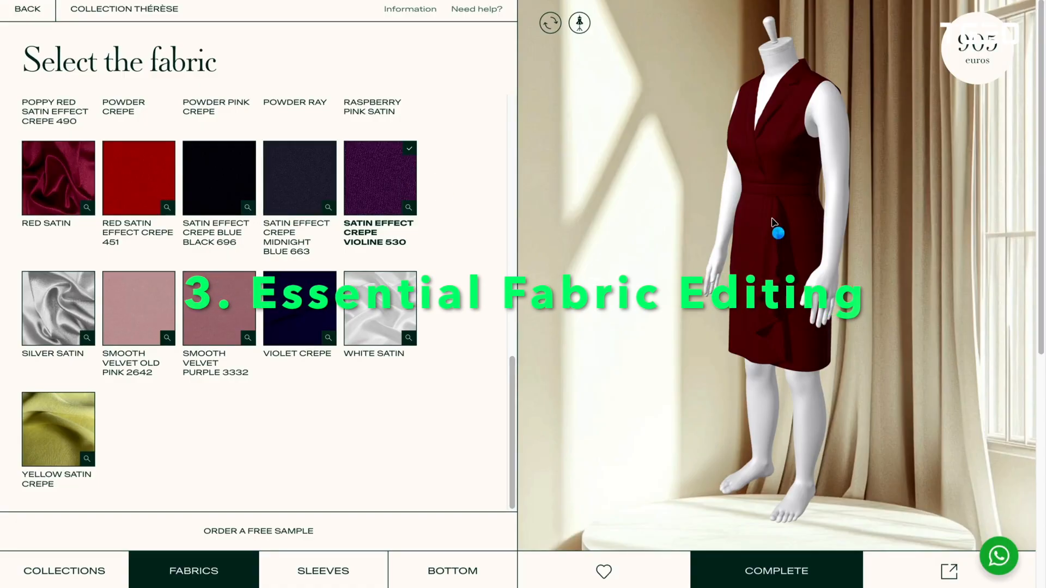
- Give the outfit short flared sleeves and Pants as the bottom, and complete the design
{"action": "left_click", "coordinate": [327, 570]}
{"action": "left_click", "coordinate": [212, 269]}
{"action": "left_click", "coordinate": [436, 569]}
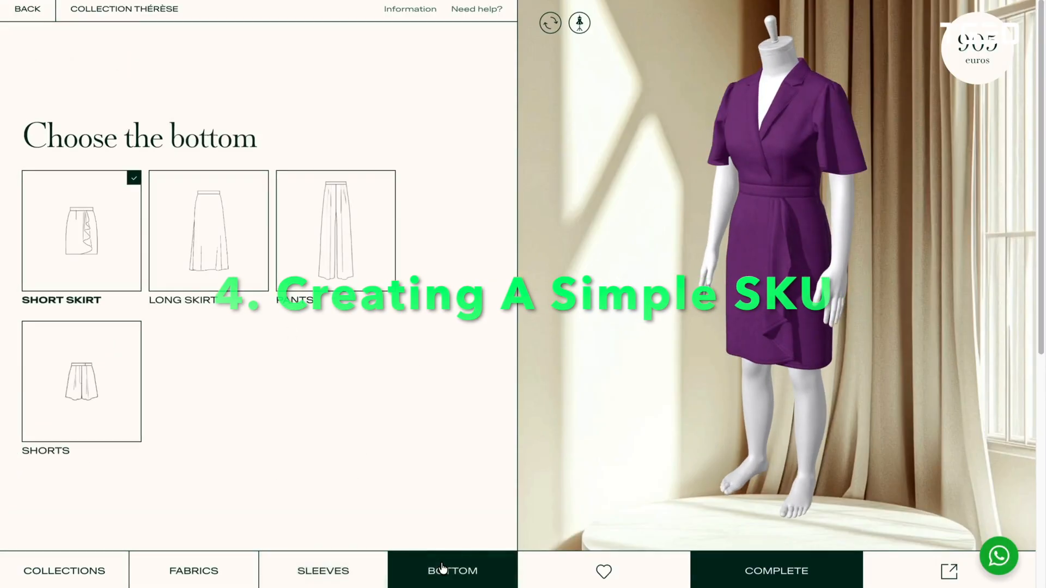
{"action": "left_click", "coordinate": [315, 216]}
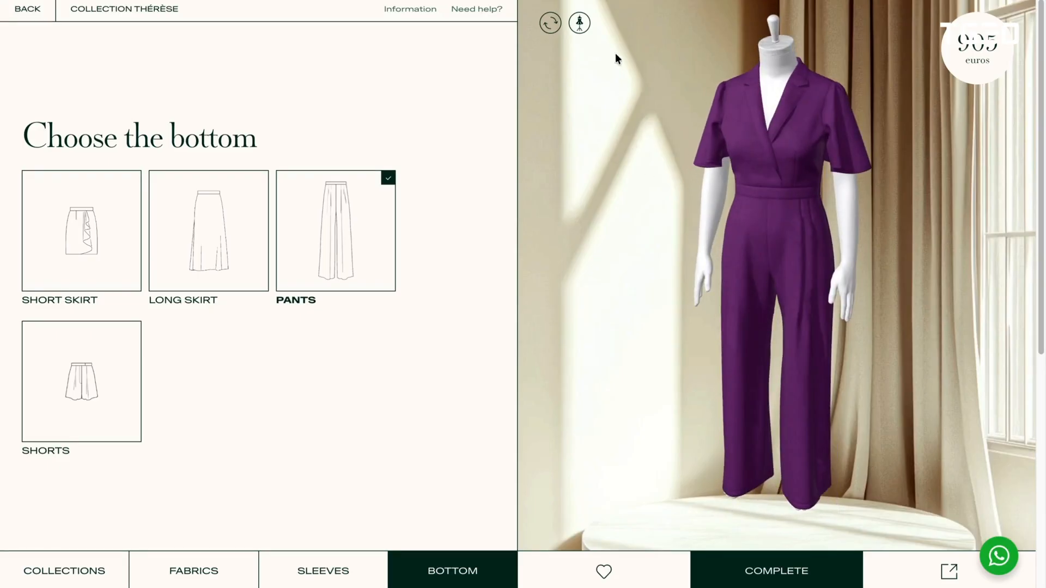
{"action": "left_click", "coordinate": [778, 576]}
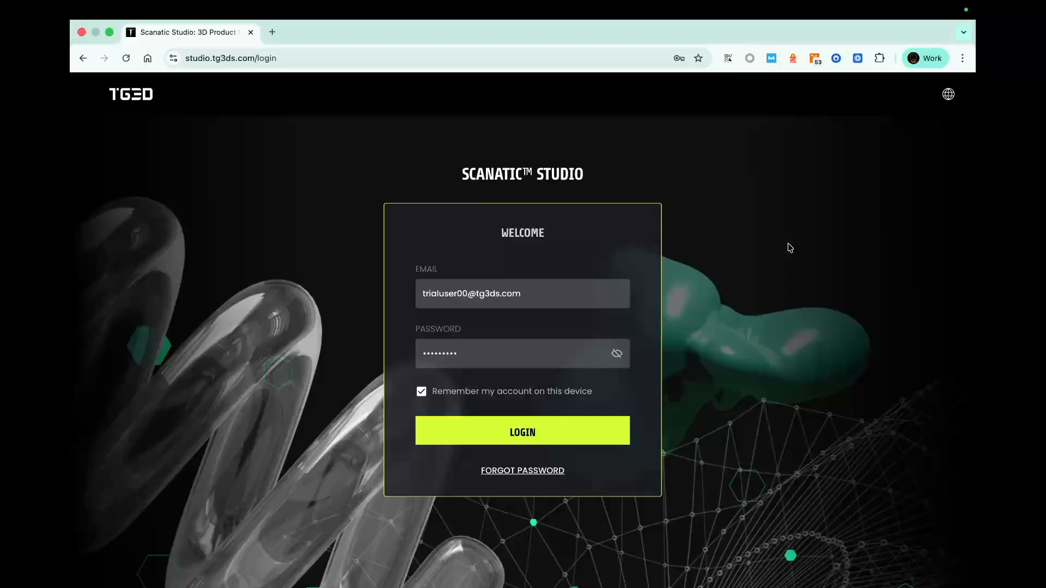
- Log in to Scanatic Studio at studio.tg3ds.com/login with the prefilled account credentials
{"action": "left_click", "coordinate": [336, 59]}
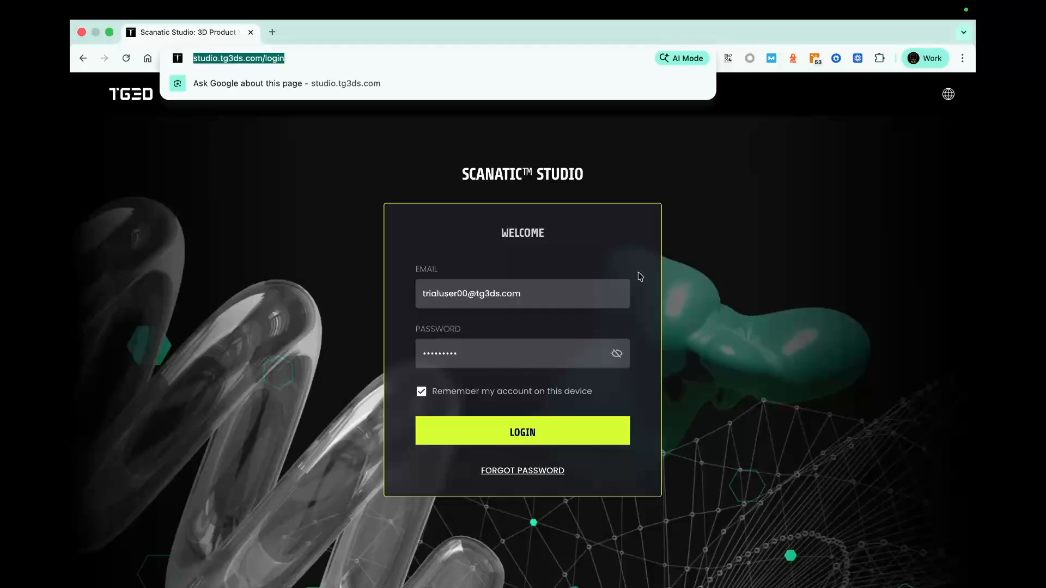
{"action": "left_click", "coordinate": [829, 375]}
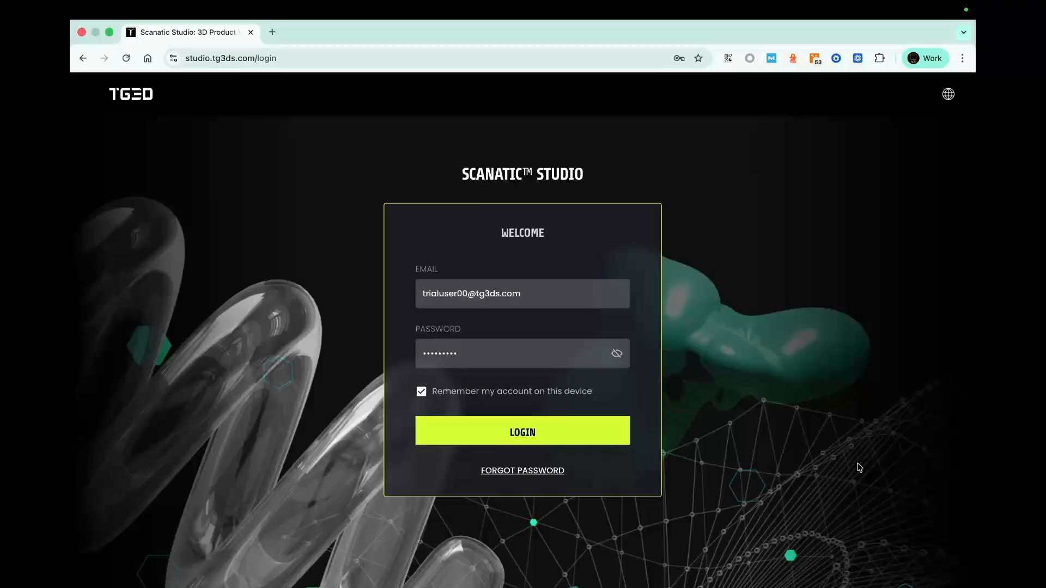
{"action": "left_click", "coordinate": [579, 446]}
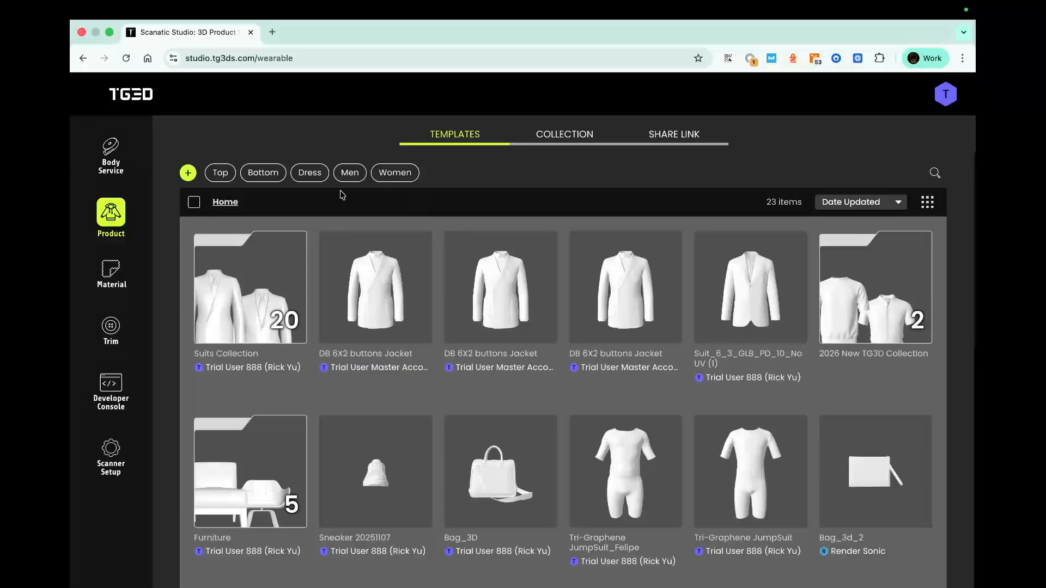
- Look through the product templates and folders in the Home library
{"action": "scroll", "coordinate": [561, 430], "scroll_direction": "down", "scroll_amount": 3}
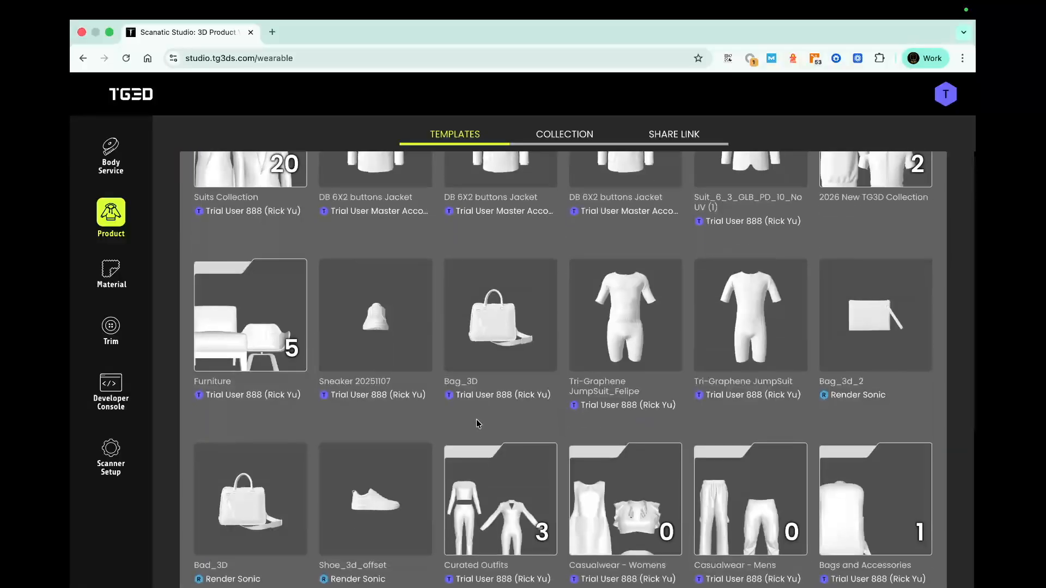
{"action": "scroll", "coordinate": [501, 441], "scroll_direction": "down", "scroll_amount": 3}
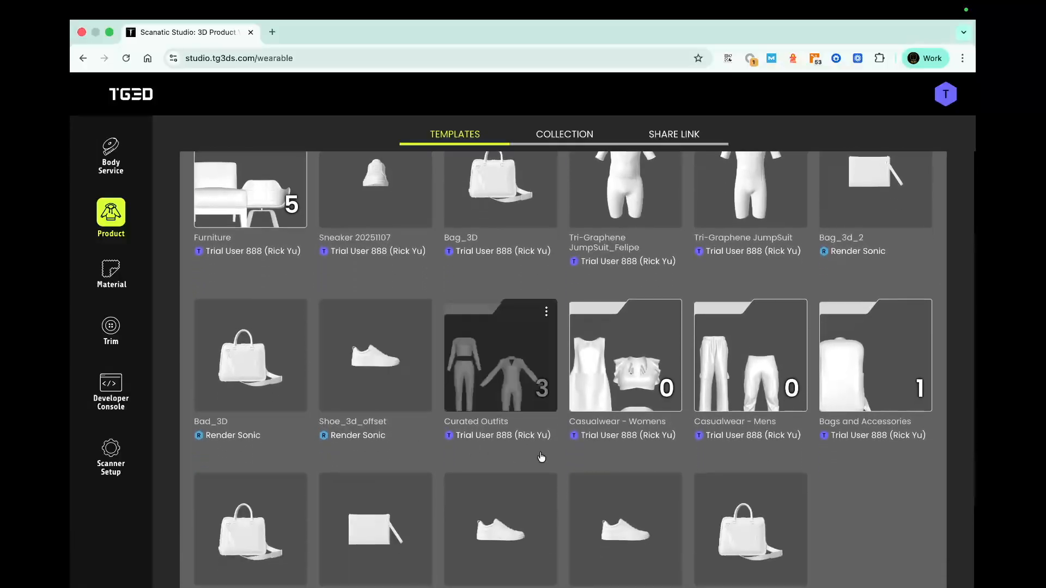
{"action": "scroll", "coordinate": [864, 506], "scroll_direction": "up", "scroll_amount": 5}
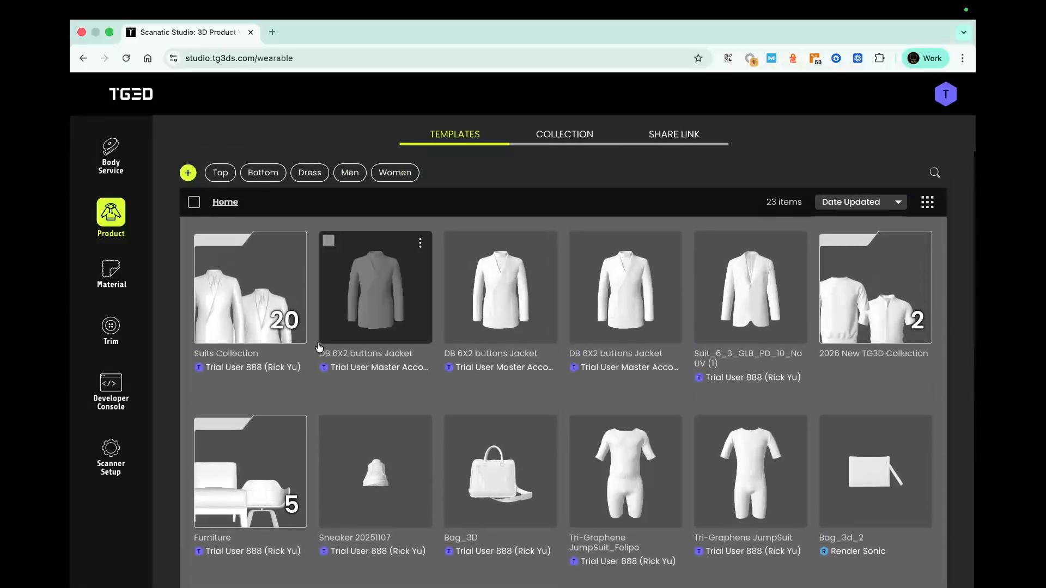
- Examine the templates in the Suits Collection folder and return to the Home library
{"action": "left_click", "coordinate": [277, 297]}
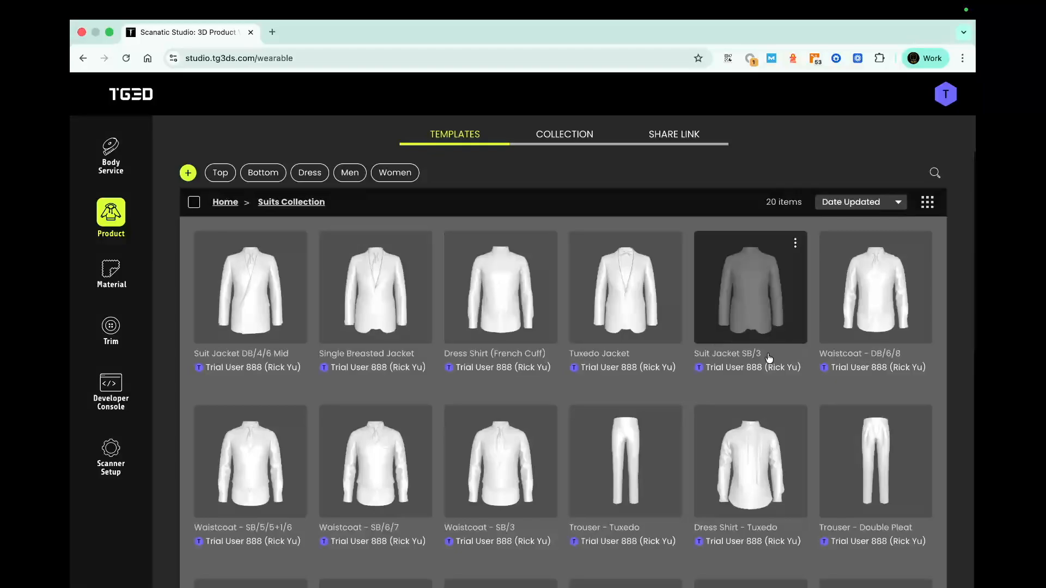
{"action": "scroll", "coordinate": [564, 426], "scroll_direction": "down", "scroll_amount": 3}
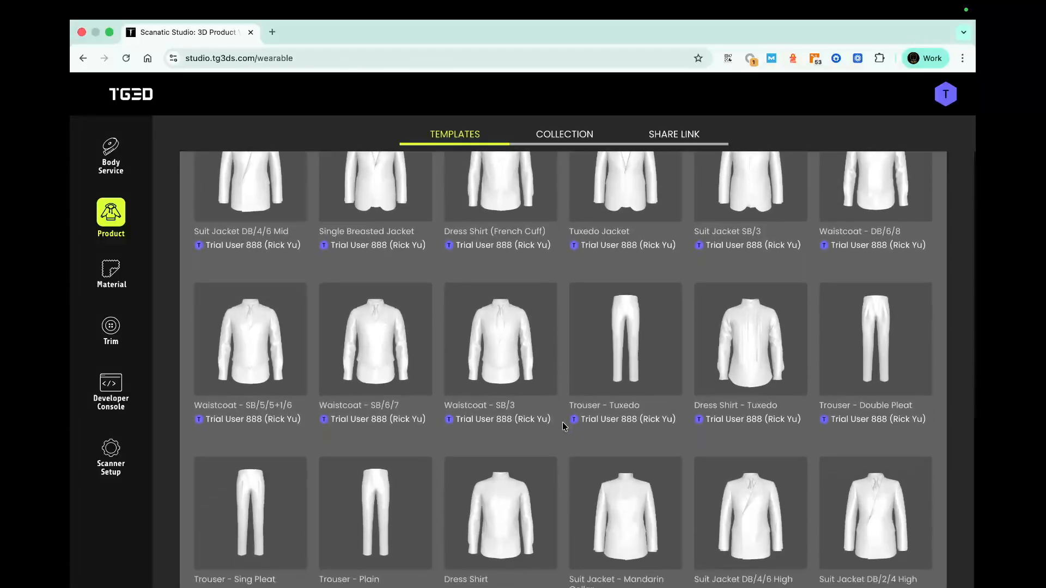
{"action": "scroll", "coordinate": [564, 431], "scroll_direction": "down", "scroll_amount": 6}
{"action": "scroll", "coordinate": [562, 440], "scroll_direction": "up", "scroll_amount": 6}
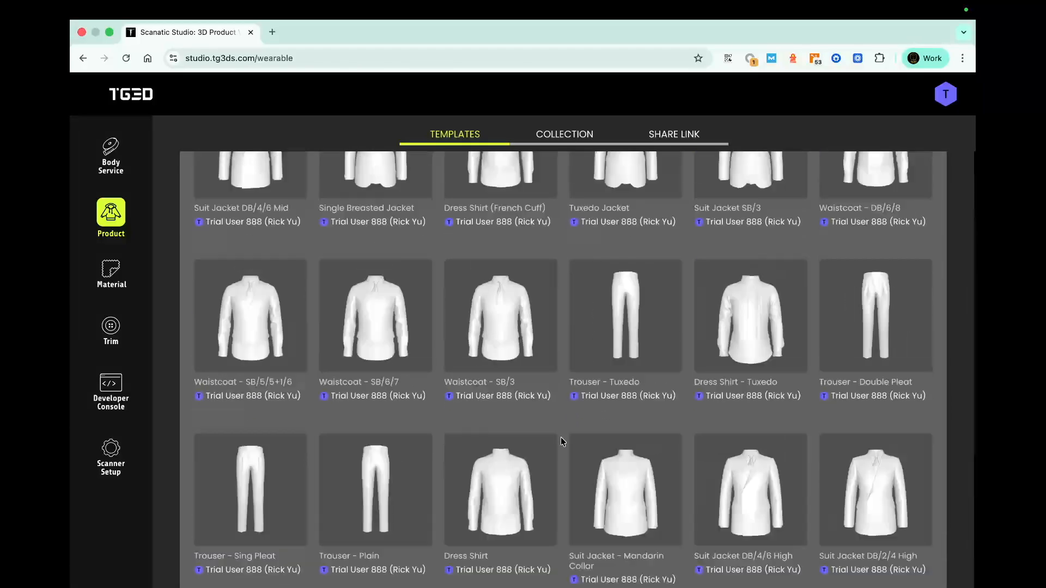
{"action": "scroll", "coordinate": [562, 440], "scroll_direction": "up", "scroll_amount": 3}
{"action": "left_click", "coordinate": [226, 202]}
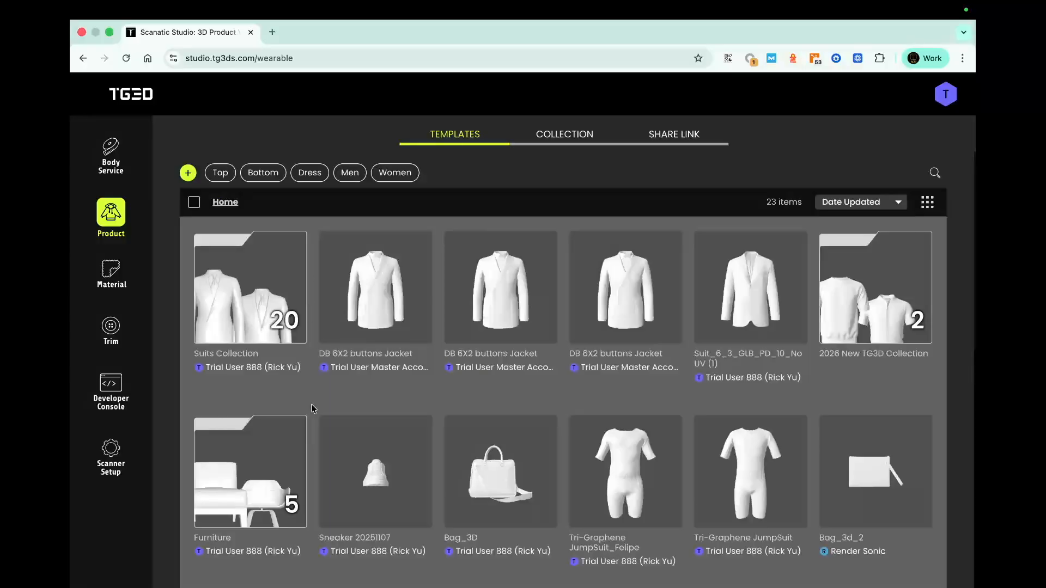
- Check the templates in the Furniture folder and go back to Home
{"action": "scroll", "coordinate": [313, 409], "scroll_direction": "down", "scroll_amount": 1}
{"action": "left_click", "coordinate": [283, 420]}
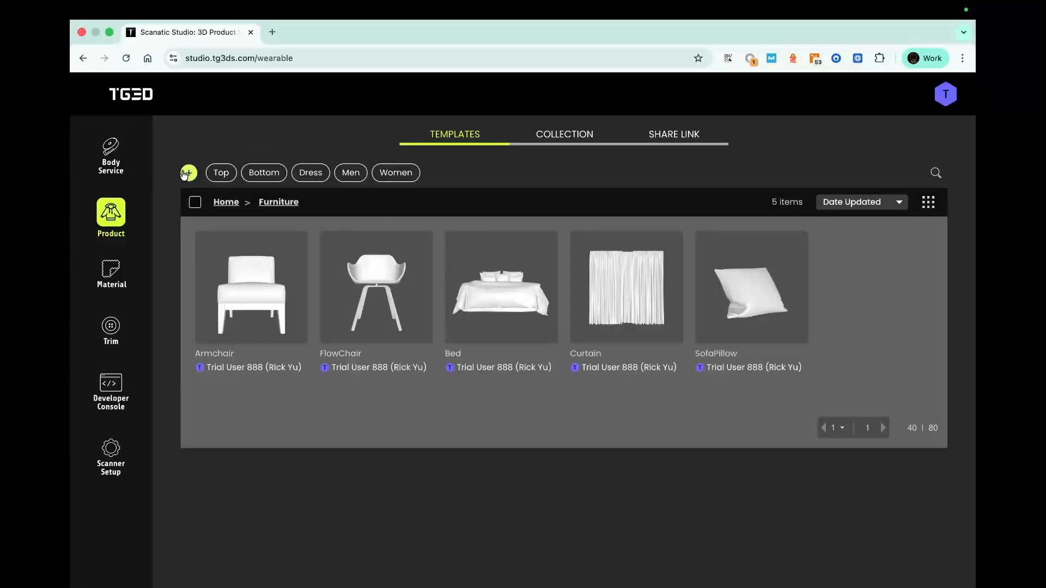
{"action": "left_click", "coordinate": [226, 203]}
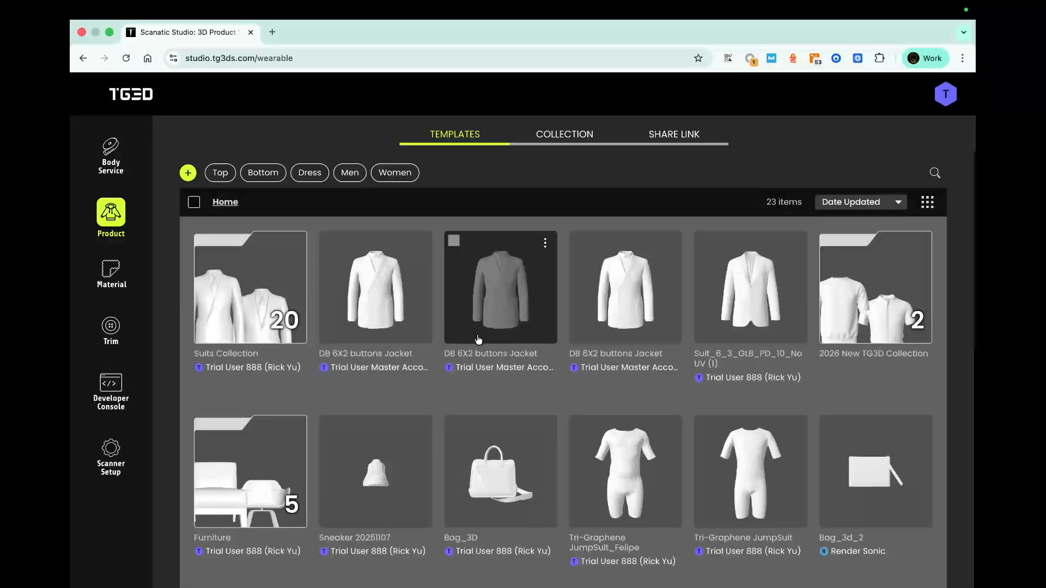
- Review the import options for CLO projects, VStitcher GLB and Blender GLB templates without importing anything
{"action": "left_click", "coordinate": [188, 173]}
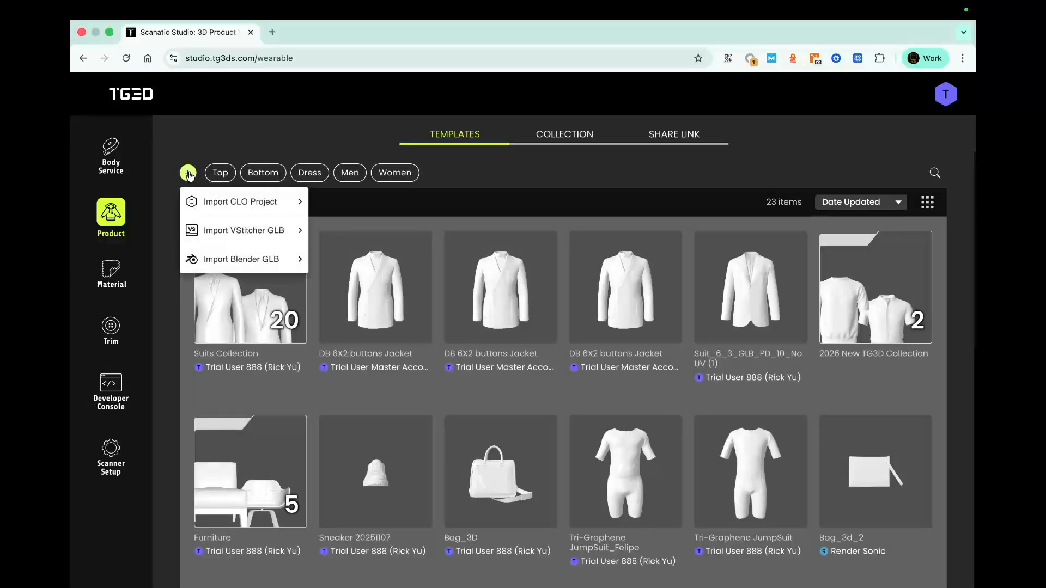
{"action": "mouse_move", "coordinate": [231, 205]}
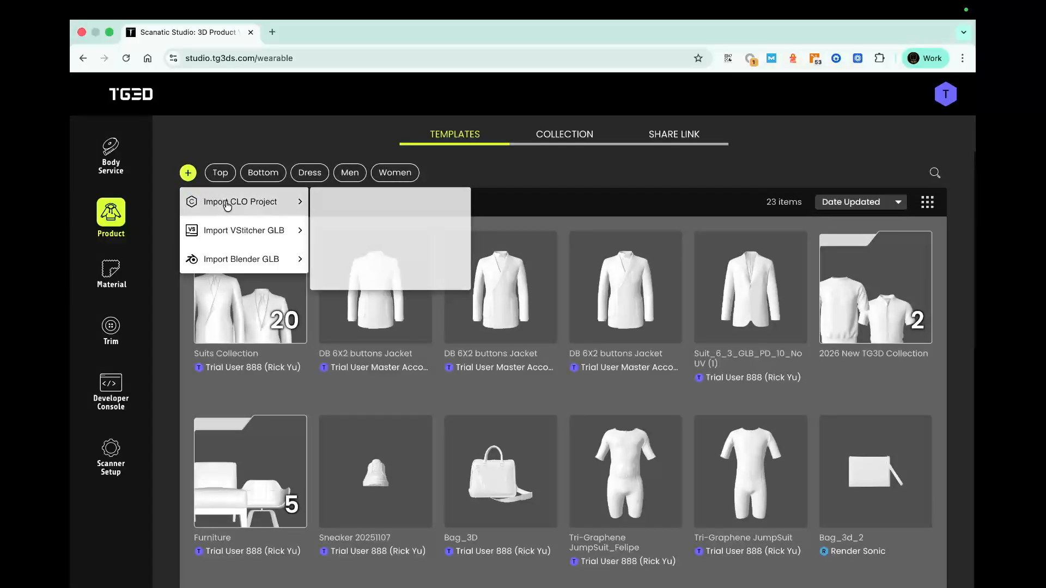
{"action": "mouse_move", "coordinate": [239, 231]}
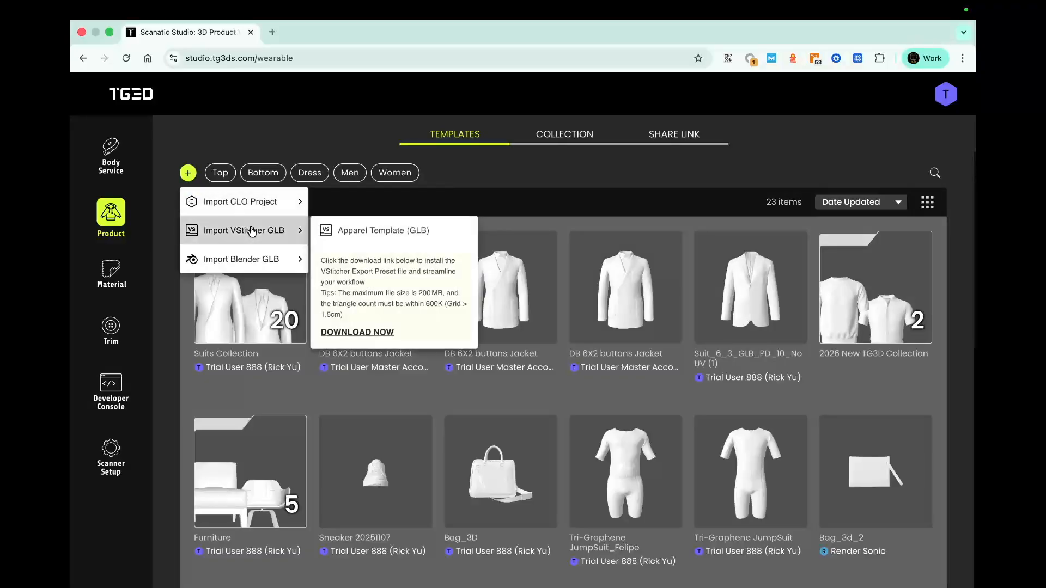
{"action": "mouse_move", "coordinate": [273, 260]}
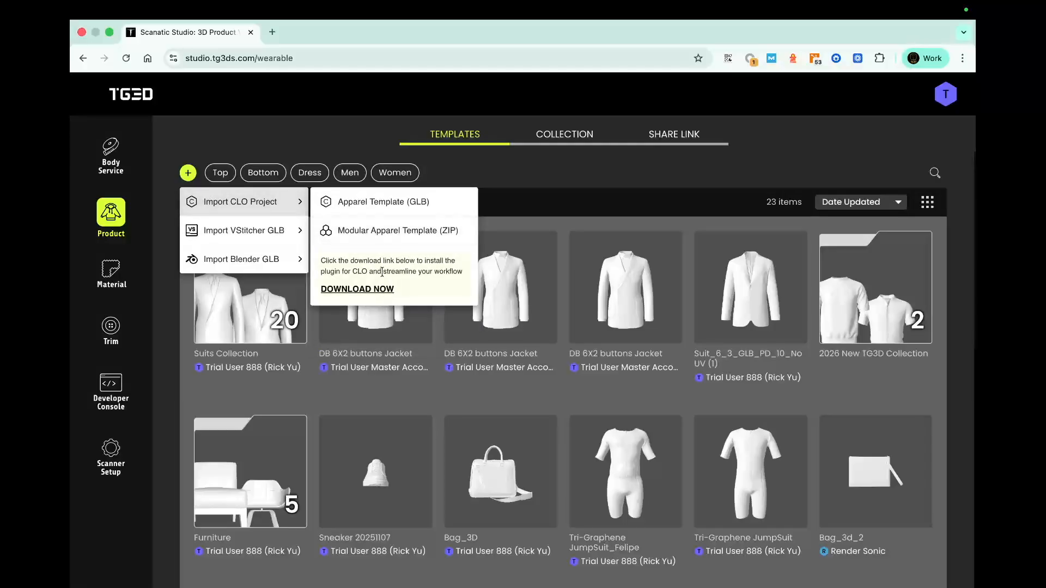
{"action": "left_click", "coordinate": [577, 204]}
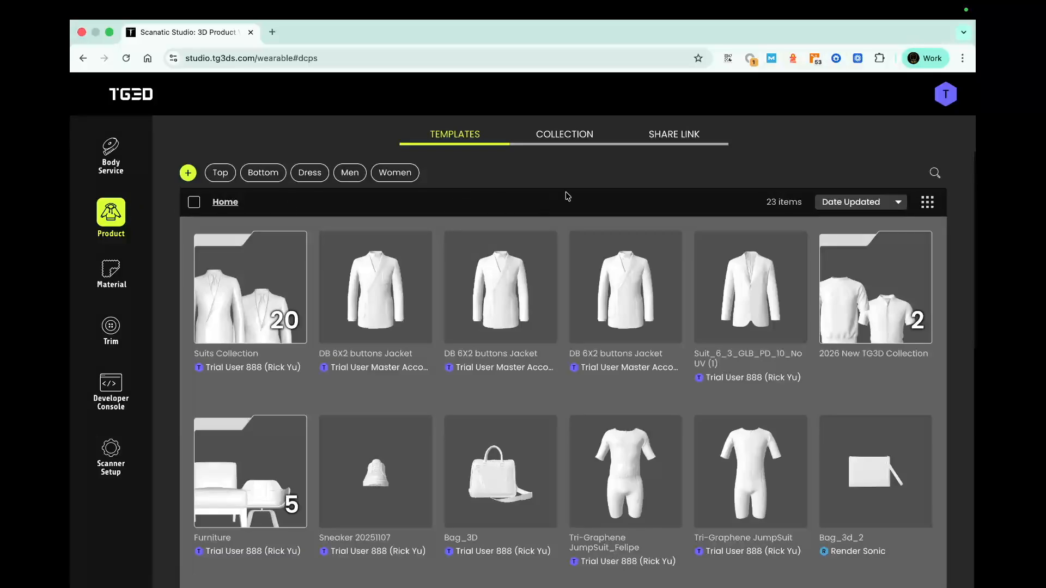
- Browse the finished garments in the product Collection
{"action": "left_click", "coordinate": [576, 144]}
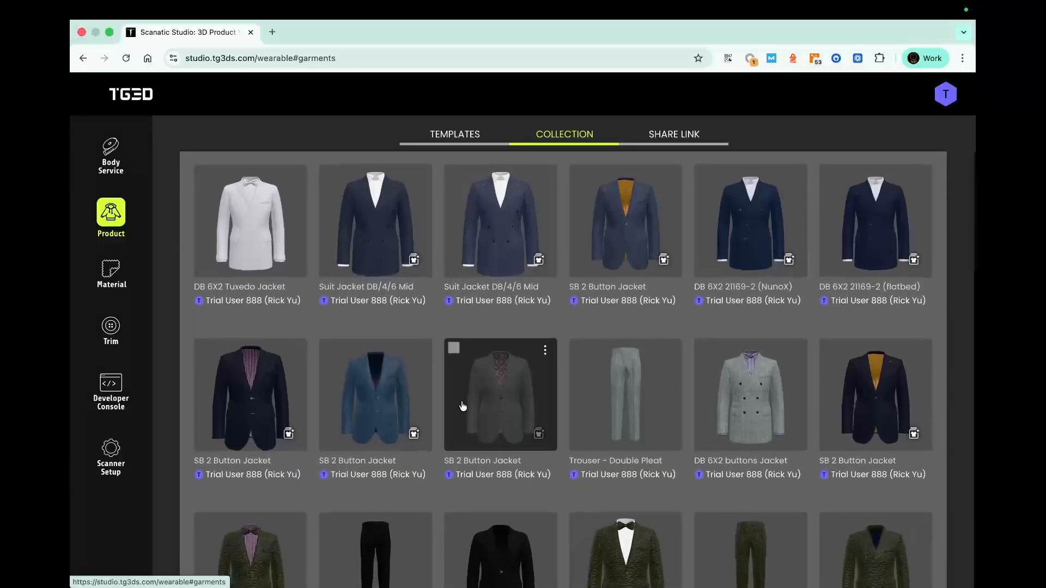
{"action": "scroll", "coordinate": [466, 401], "scroll_direction": "down", "scroll_amount": 3}
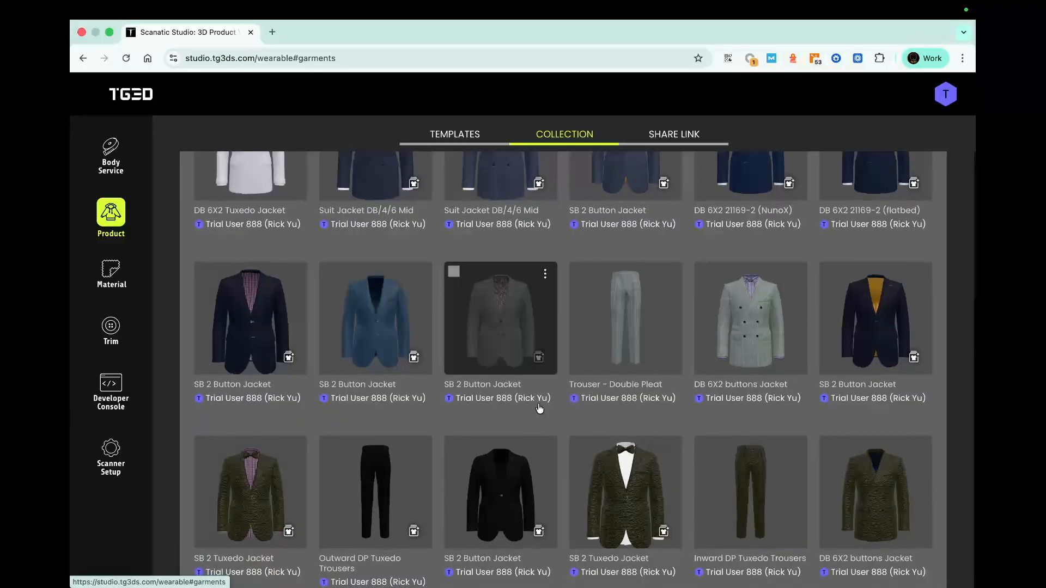
{"action": "scroll", "coordinate": [540, 409], "scroll_direction": "down", "scroll_amount": 2}
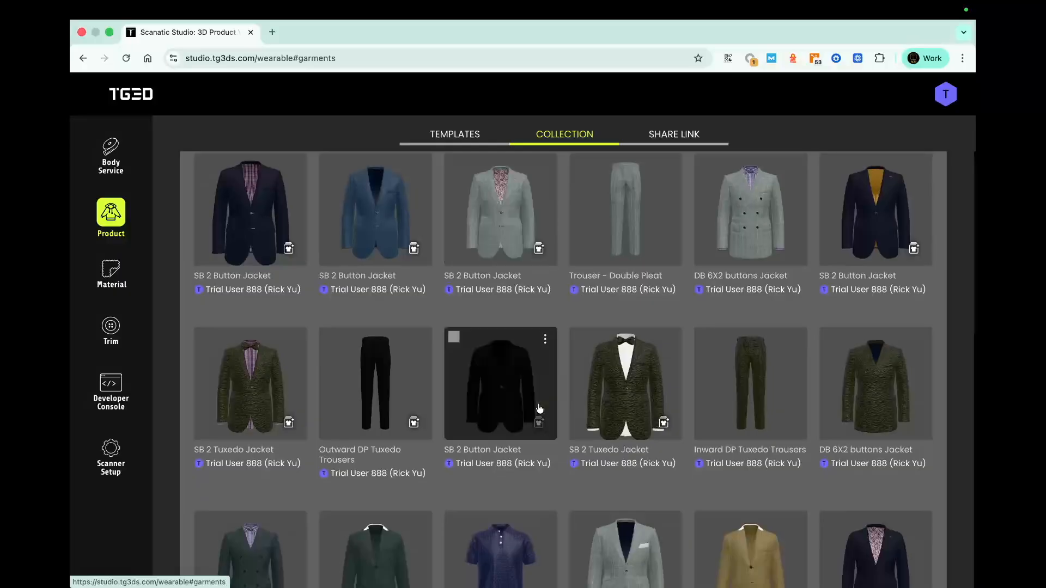
{"action": "scroll", "coordinate": [564, 414], "scroll_direction": "down", "scroll_amount": 1}
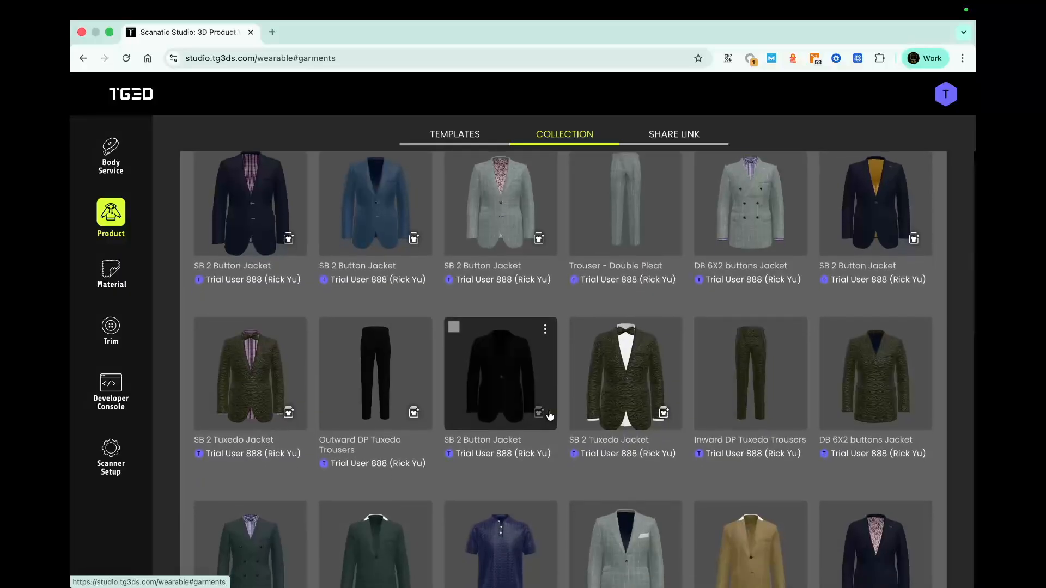
{"action": "scroll", "coordinate": [562, 444], "scroll_direction": "up", "scroll_amount": 5}
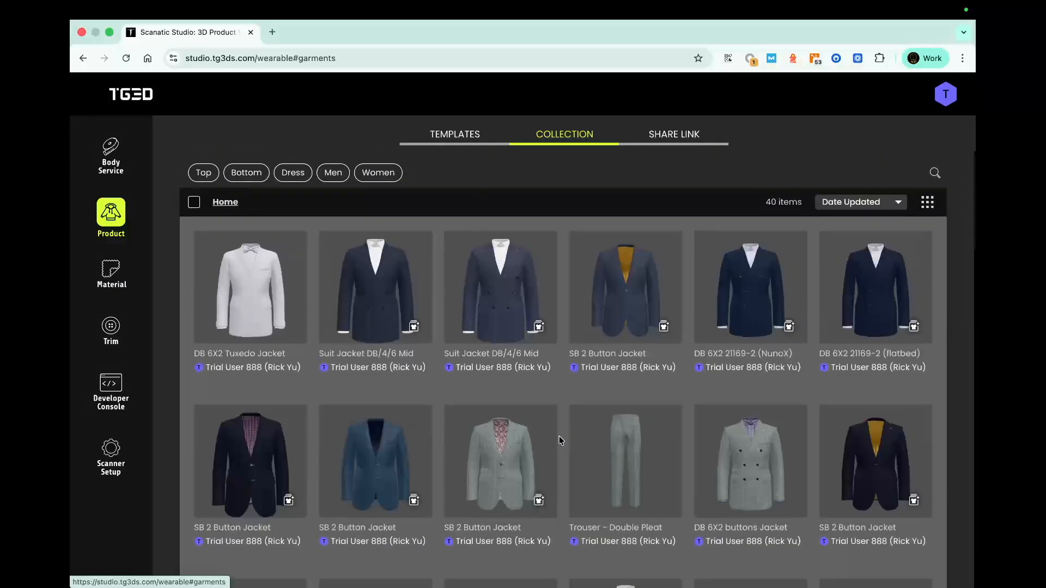
- Check the status and expiration dates of the product share links, and return to the templates
{"action": "left_click", "coordinate": [681, 136]}
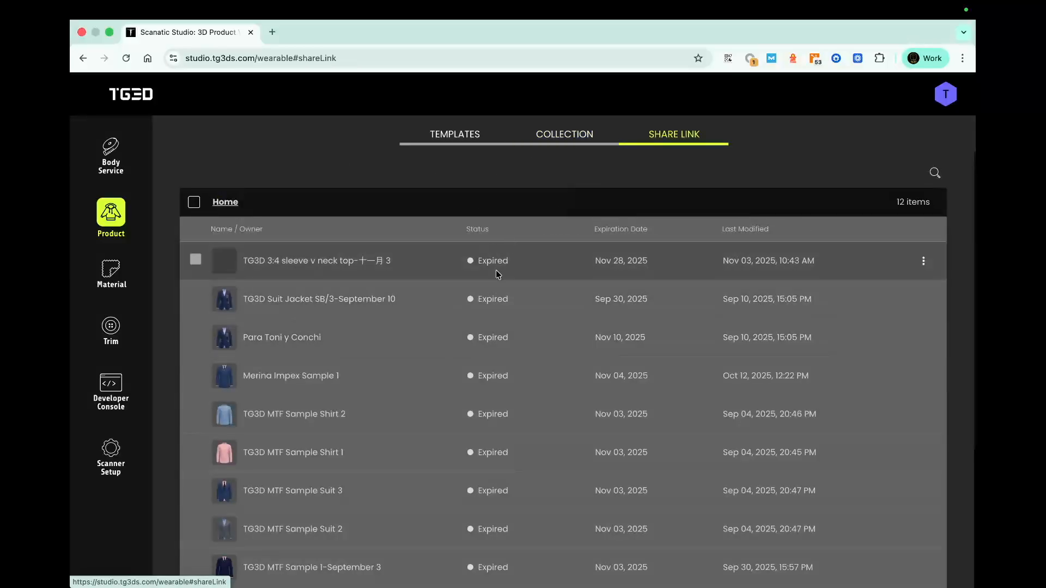
{"action": "left_click", "coordinate": [467, 137]}
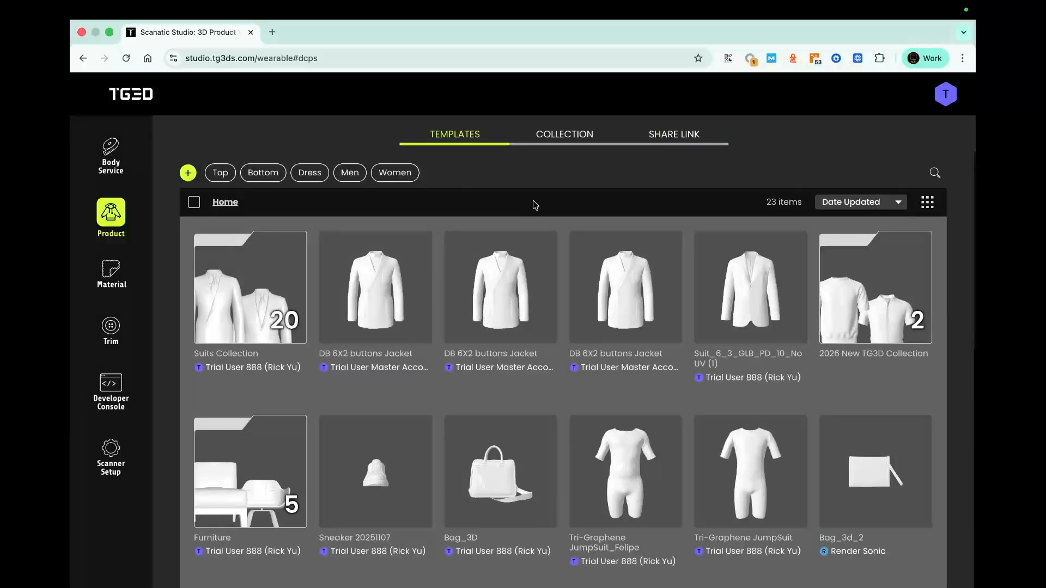
- Create a new template folder named Suits Collection 2 in Home
{"action": "right_click", "coordinate": [439, 390]}
{"action": "left_click", "coordinate": [445, 404]}
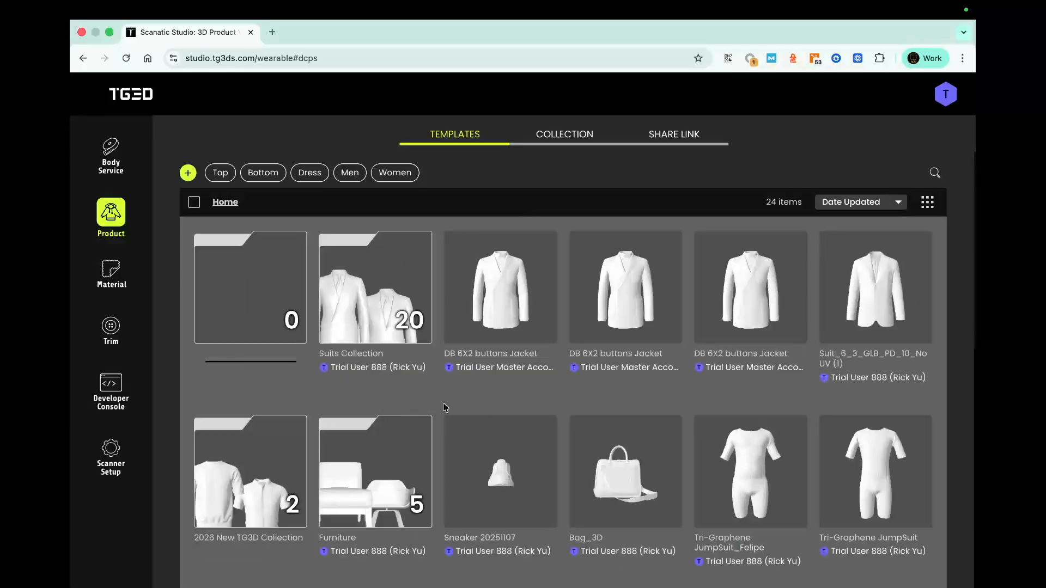
{"action": "type", "text": "Suits Coll"}
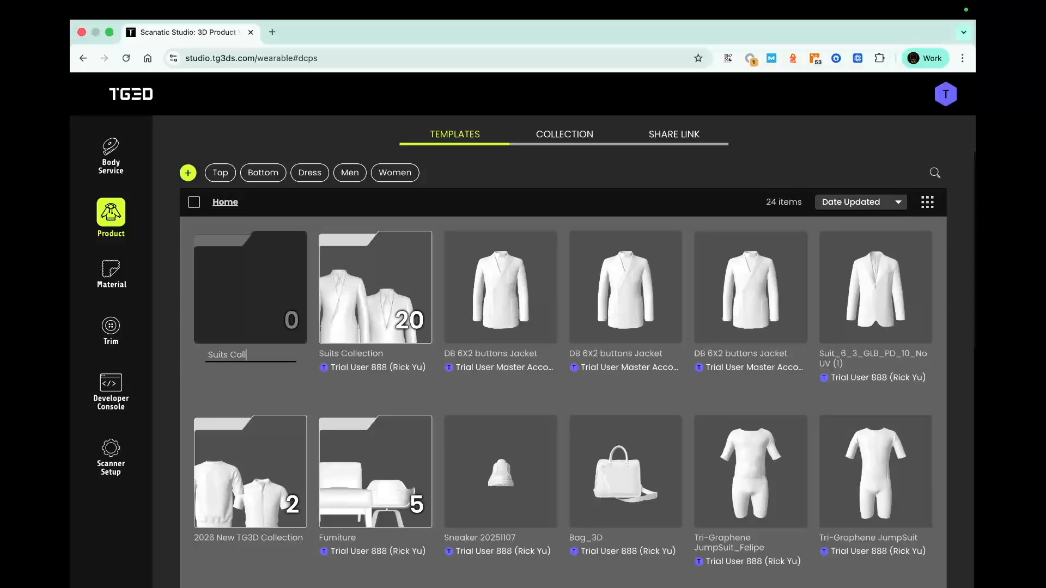
{"action": "type", "text": "ection 2"}
{"action": "key", "text": "Return"}
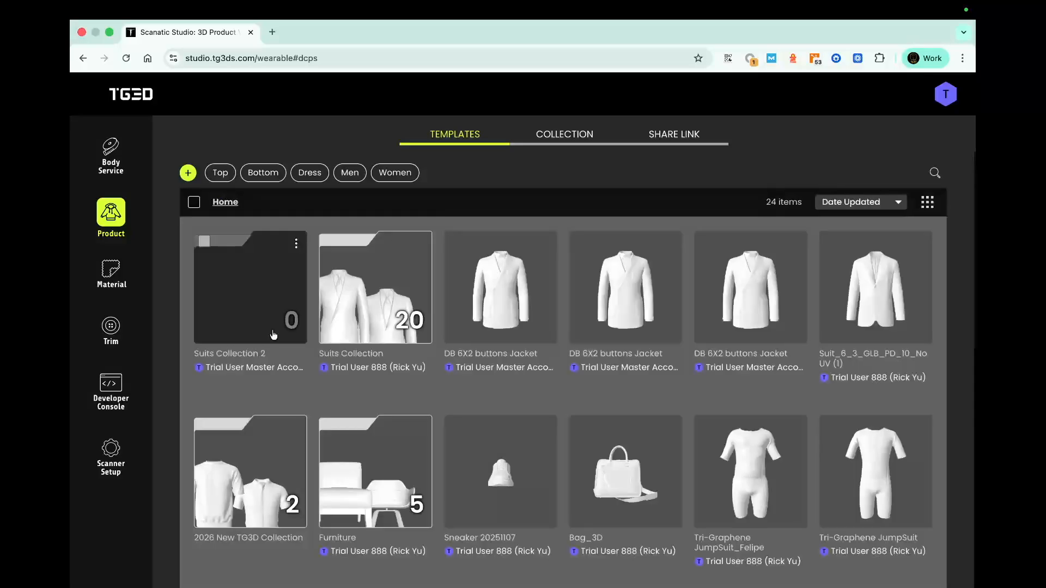
- Move the first DB 6X2 buttons Jacket into the Suits Collection 2 folder, check the folder's contents and return to Home
{"action": "left_click", "coordinate": [546, 250]}
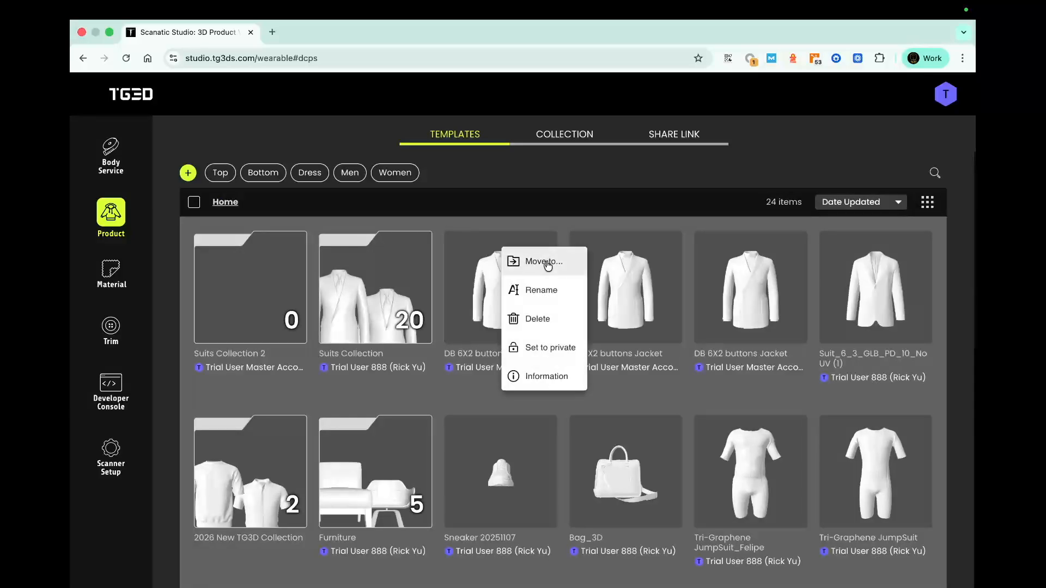
{"action": "left_click", "coordinate": [545, 262]}
{"action": "left_click", "coordinate": [449, 311]}
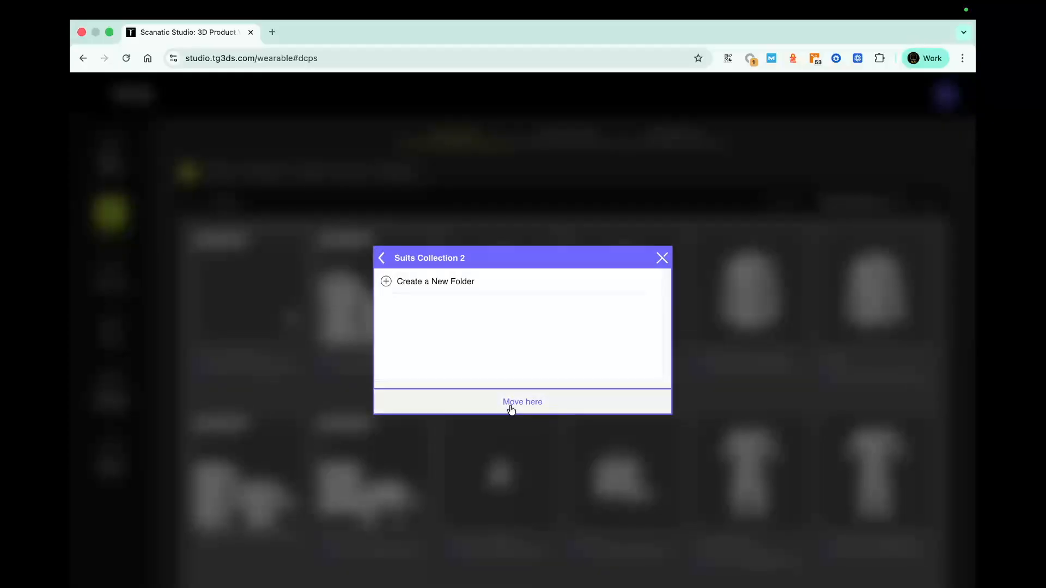
{"action": "left_click", "coordinate": [509, 406]}
{"action": "left_click", "coordinate": [250, 308]}
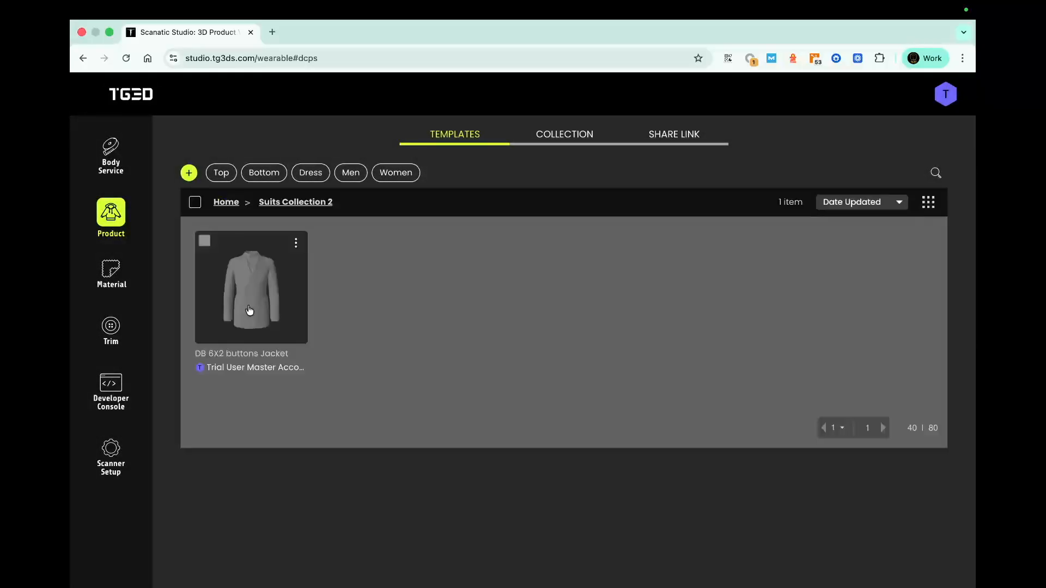
{"action": "left_click", "coordinate": [236, 204]}
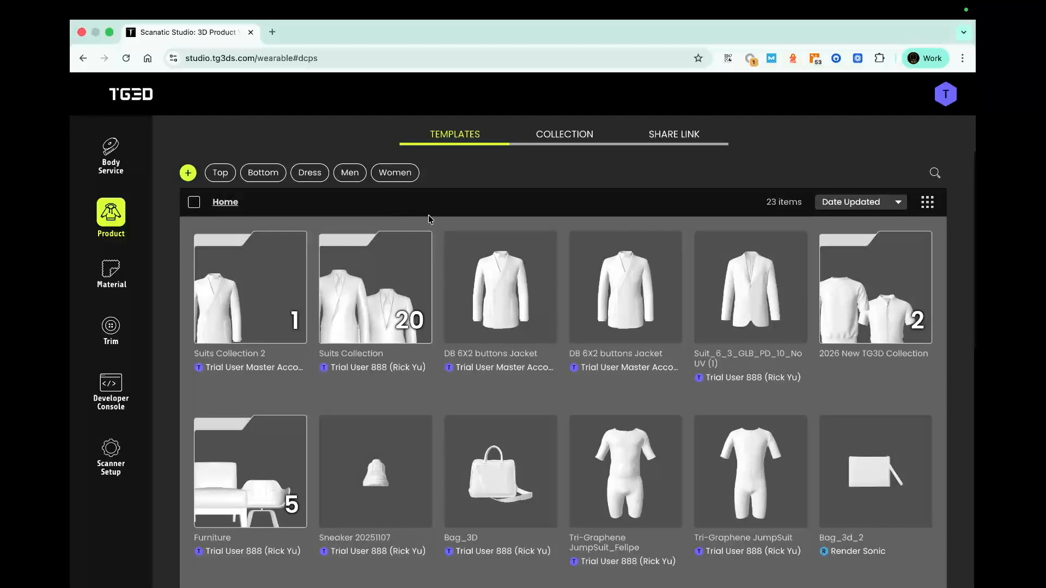
- Move the DB 6X2 buttons Jacket from Suits Collection 2 back to Home and return there
{"action": "left_click", "coordinate": [286, 287]}
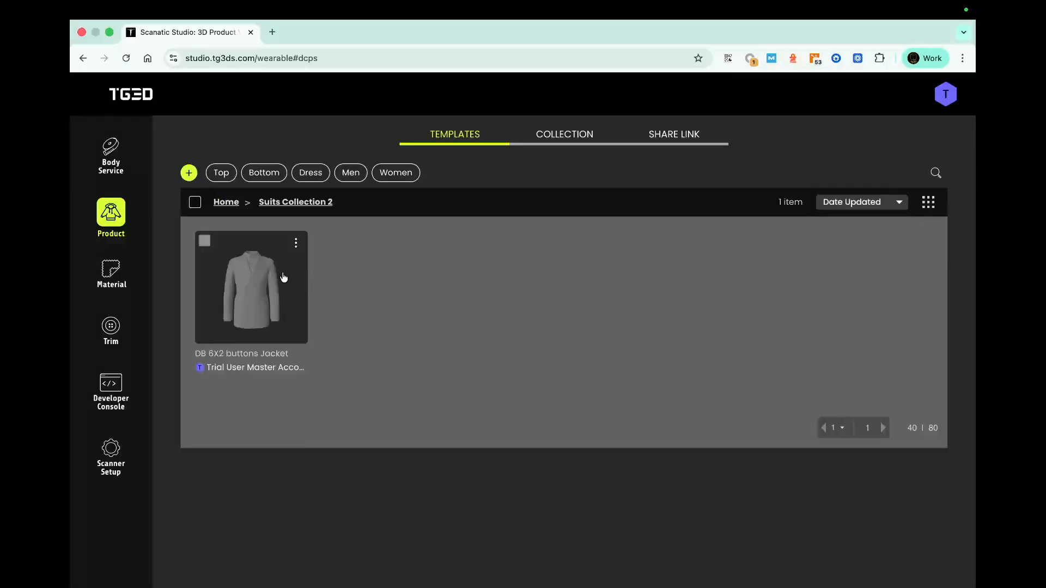
{"action": "left_click", "coordinate": [295, 245]}
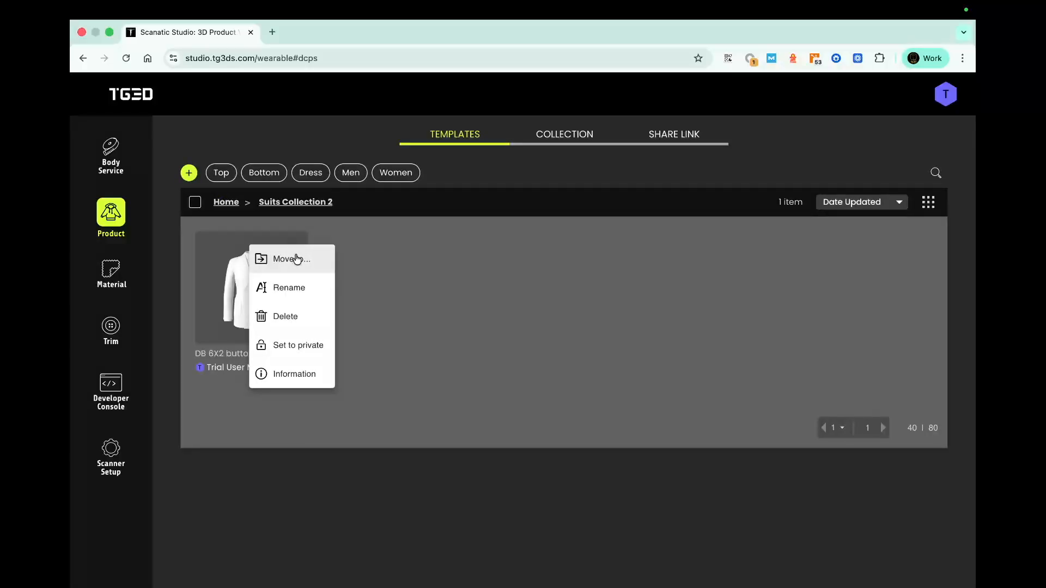
{"action": "left_click", "coordinate": [295, 254]}
{"action": "left_click", "coordinate": [386, 259]}
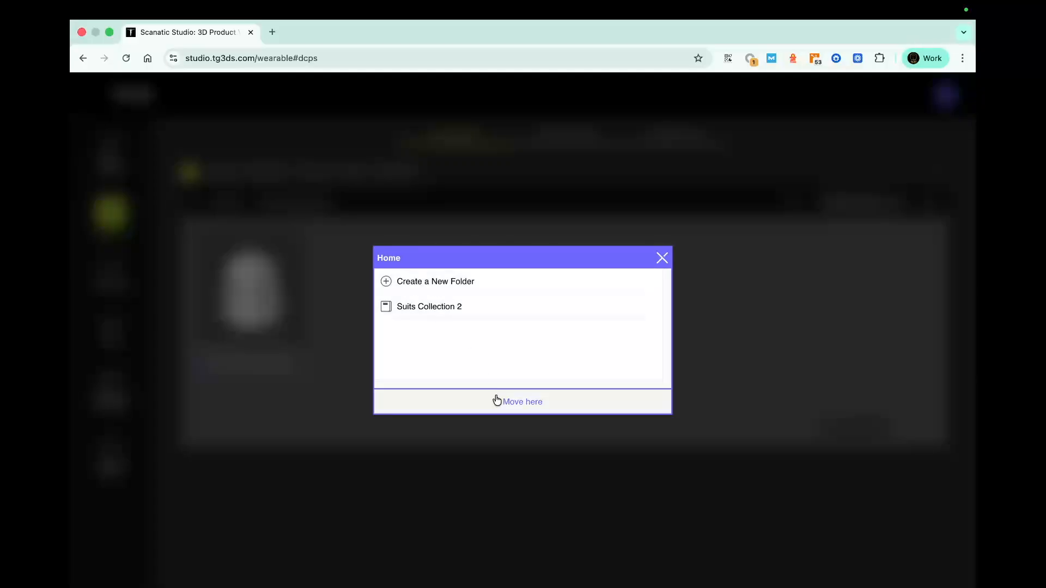
{"action": "left_click", "coordinate": [494, 401]}
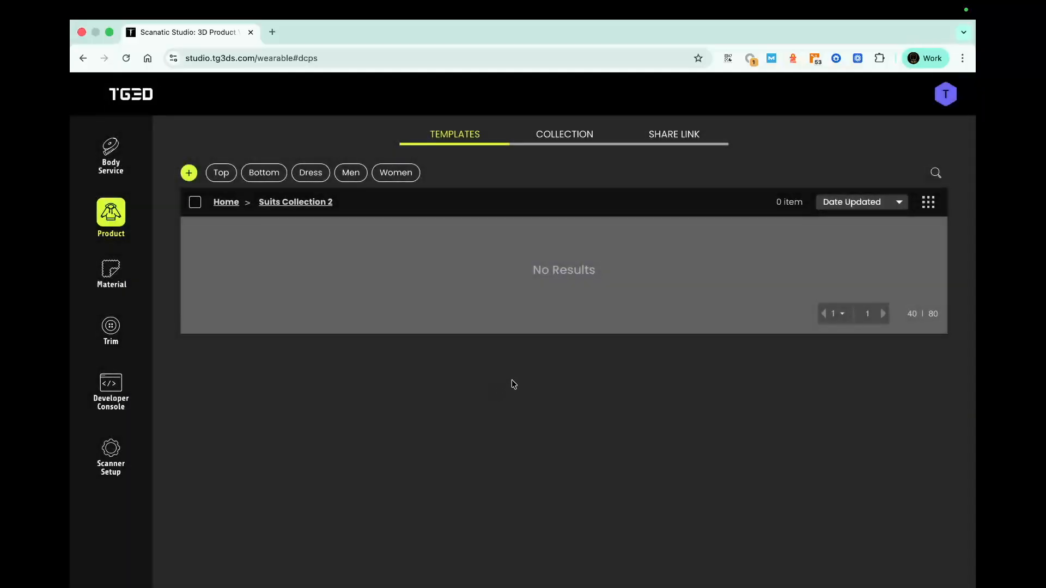
{"action": "left_click", "coordinate": [224, 206]}
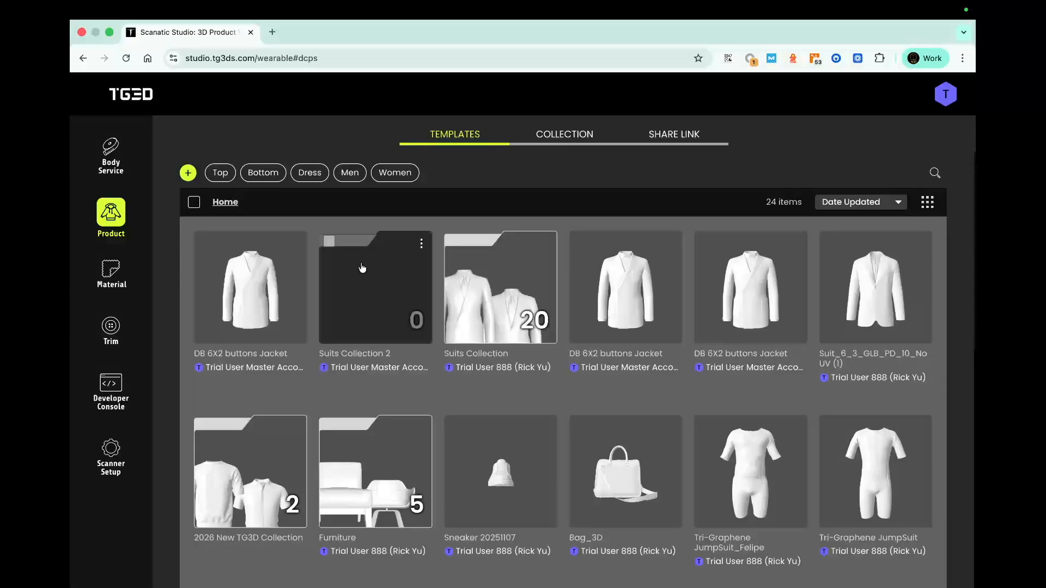
- Delete the empty Suits Collection 2 folder
{"action": "left_click", "coordinate": [420, 246]}
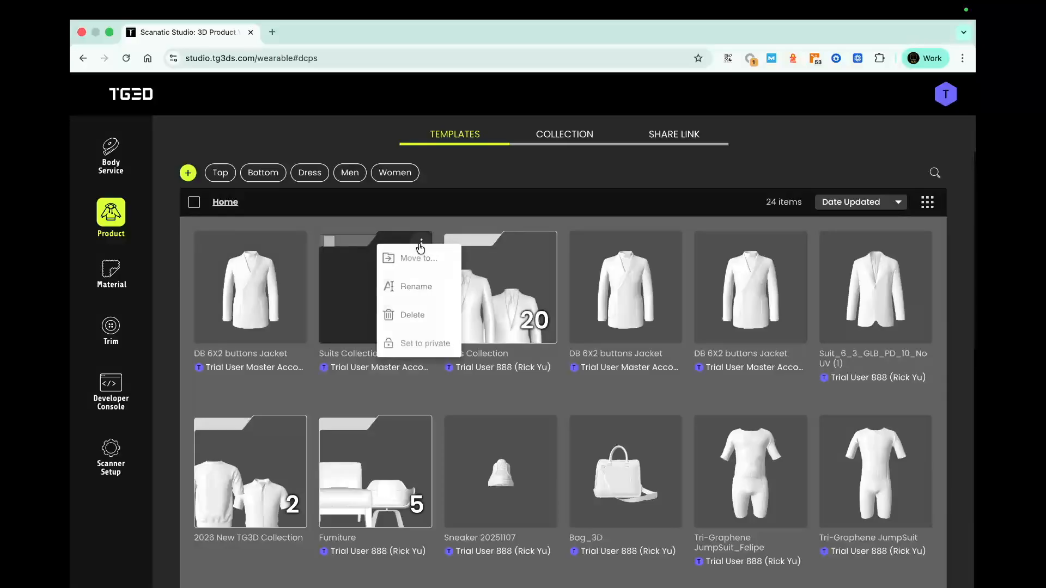
{"action": "left_click", "coordinate": [416, 322]}
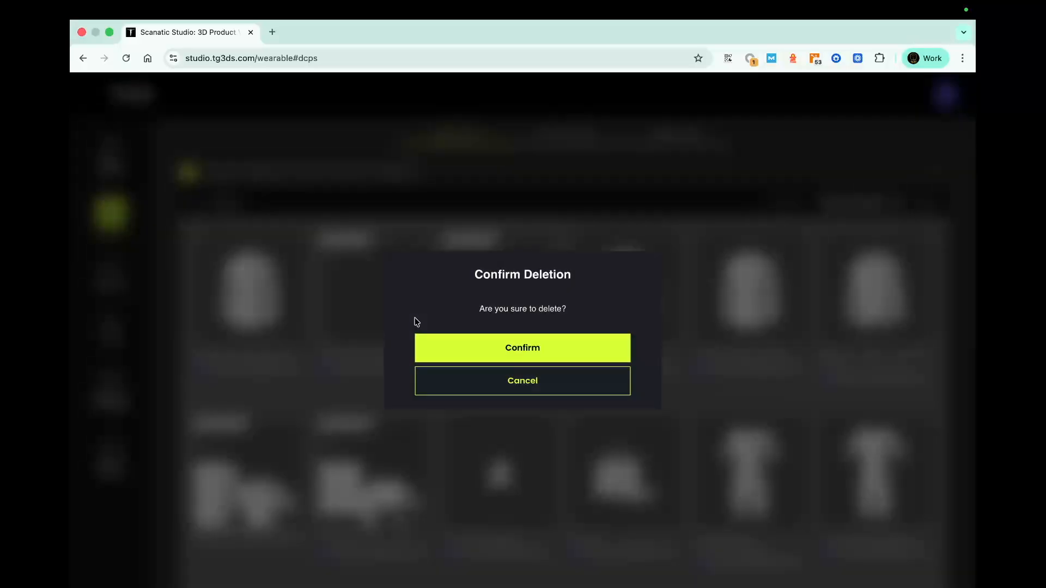
{"action": "left_click", "coordinate": [501, 348]}
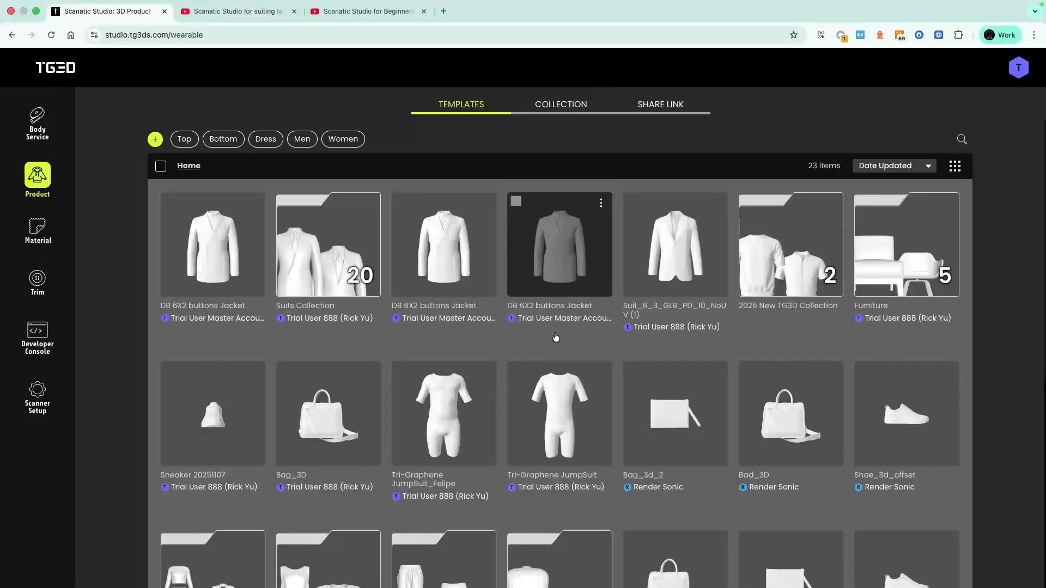
- Open the Material library and its options for adding a material
{"action": "left_click", "coordinate": [43, 234]}
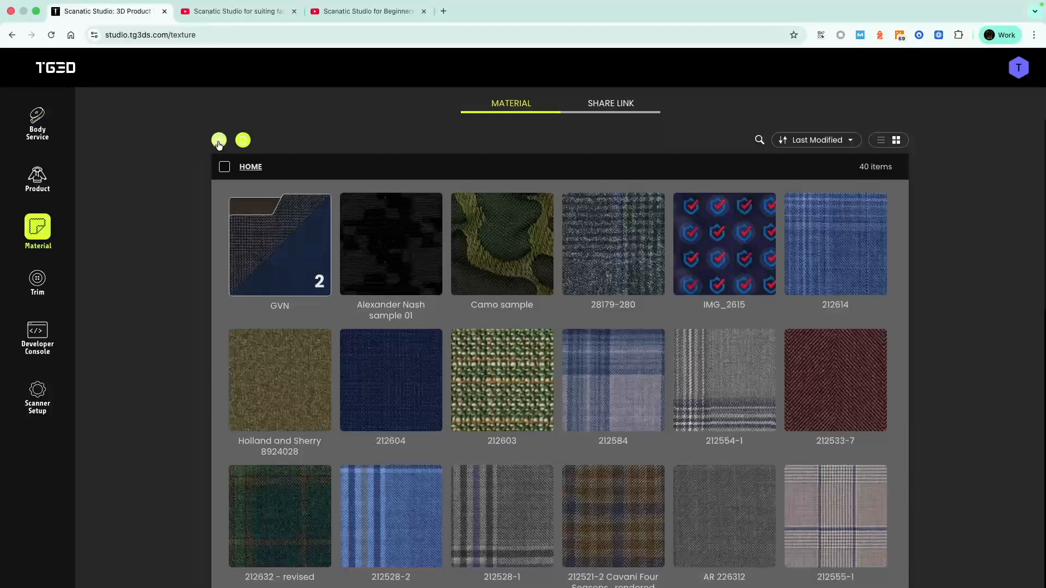
{"action": "left_click", "coordinate": [217, 141]}
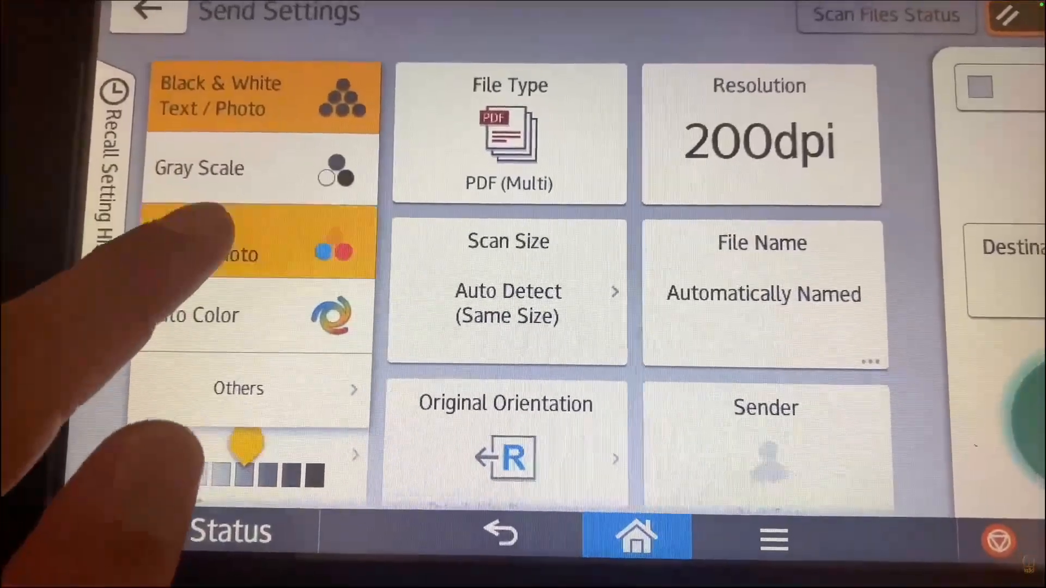
{"action": "left_click", "coordinate": [215, 223]}
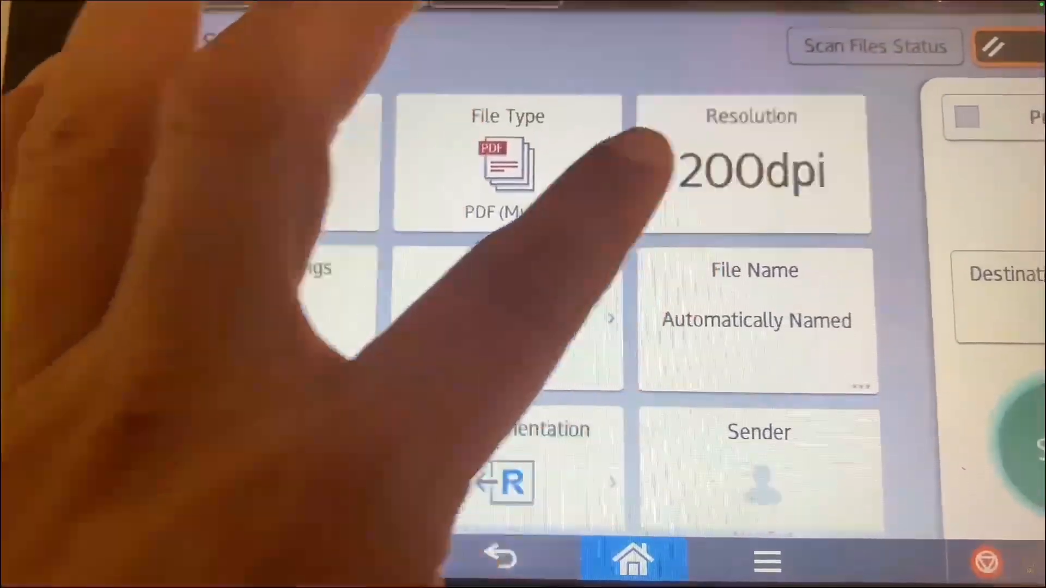
{"action": "left_click", "coordinate": [646, 139]}
{"action": "left_click", "coordinate": [719, 205]}
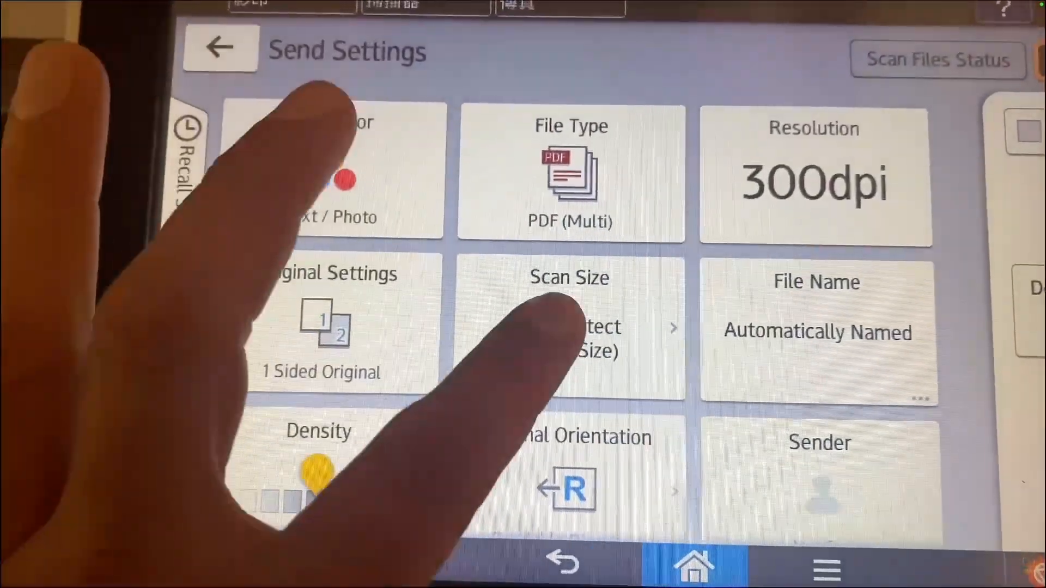
{"action": "left_click", "coordinate": [491, 370]}
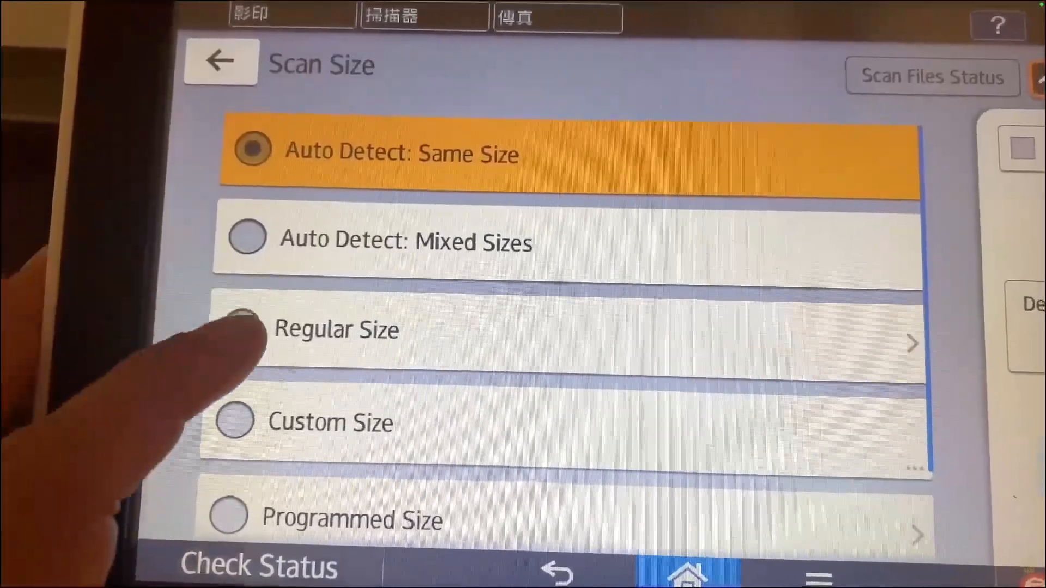
{"action": "left_click", "coordinate": [245, 326]}
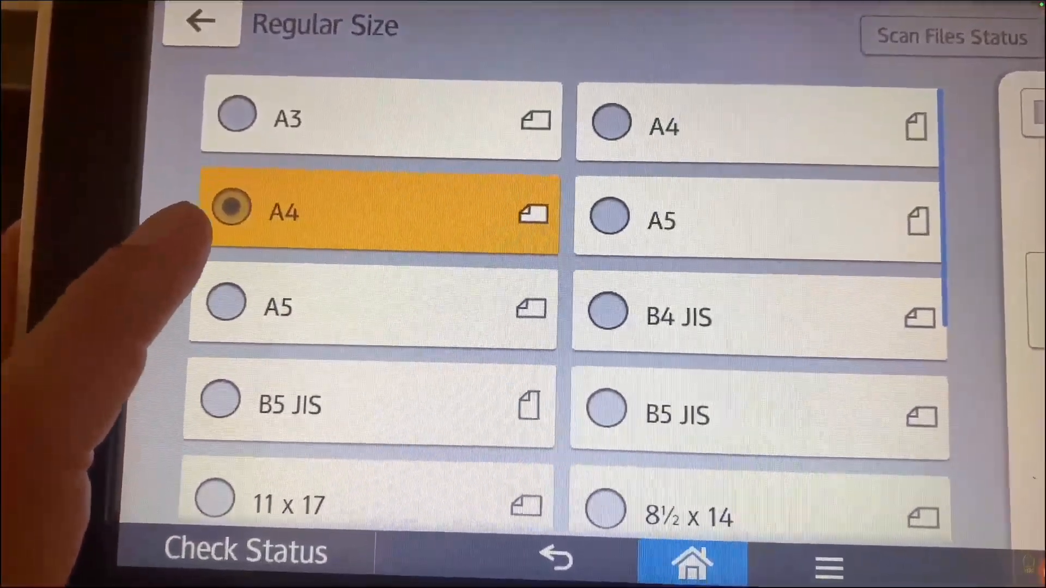
{"action": "left_click", "coordinate": [261, 210]}
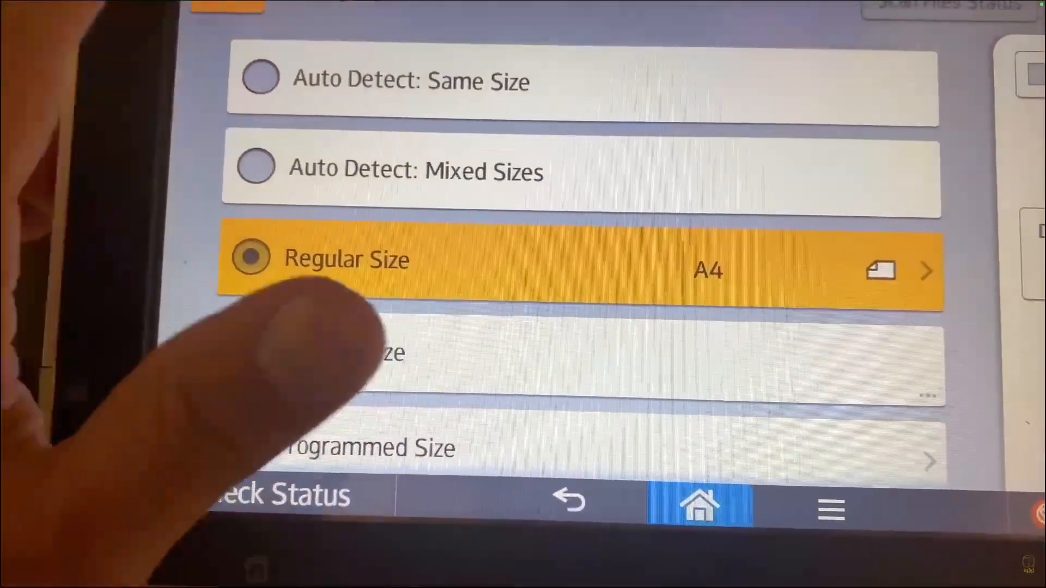
{"action": "left_click", "coordinate": [227, 5]}
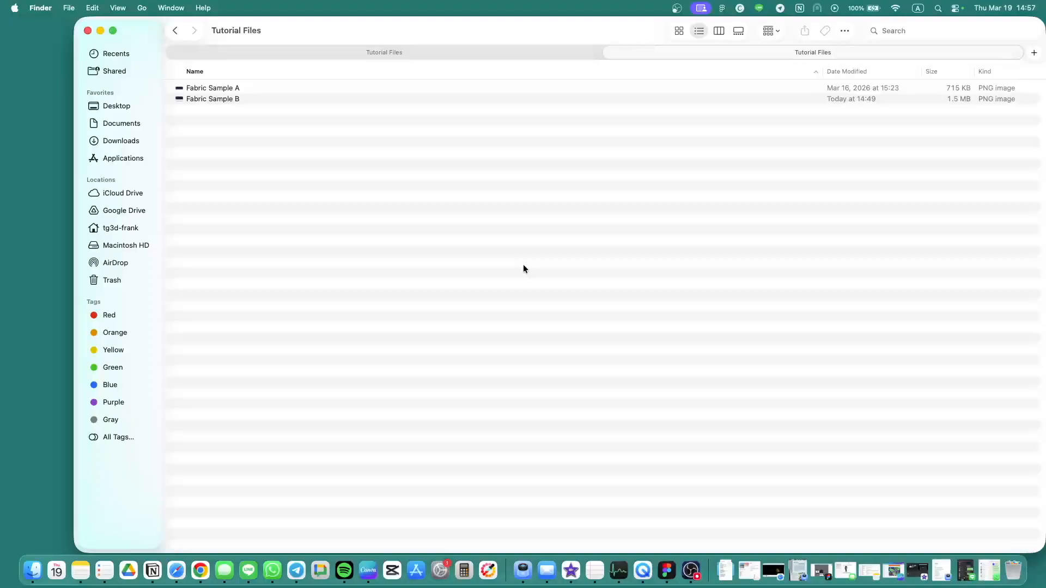
- Open the Fabric Sample B scan in Preview and crop it to the fabric area, excluding the loose threads and white background
{"action": "double_click", "coordinate": [228, 99]}
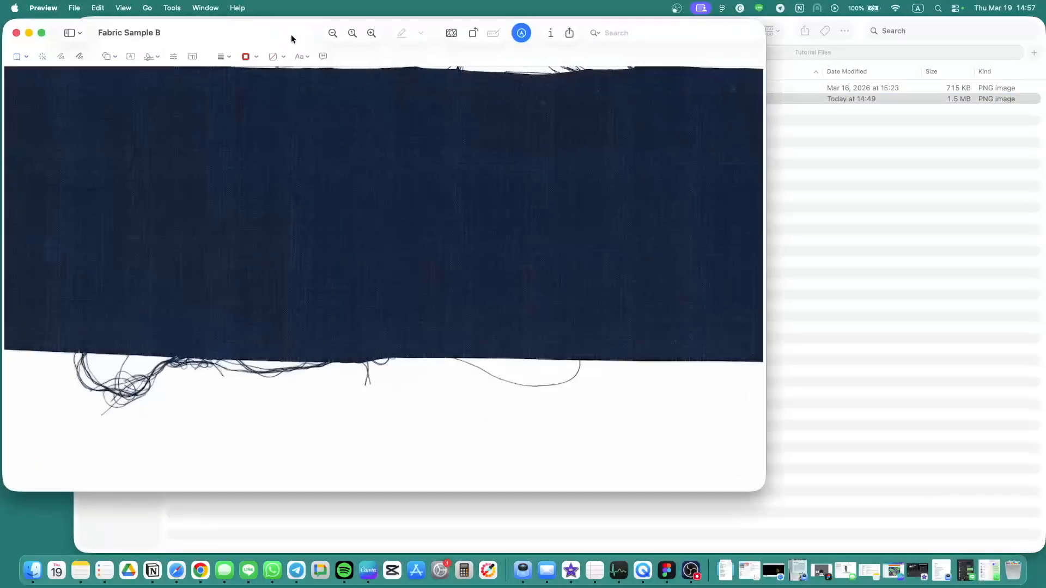
{"action": "left_click_drag", "start_coordinate": [290, 35], "coordinate": [466, 45]}
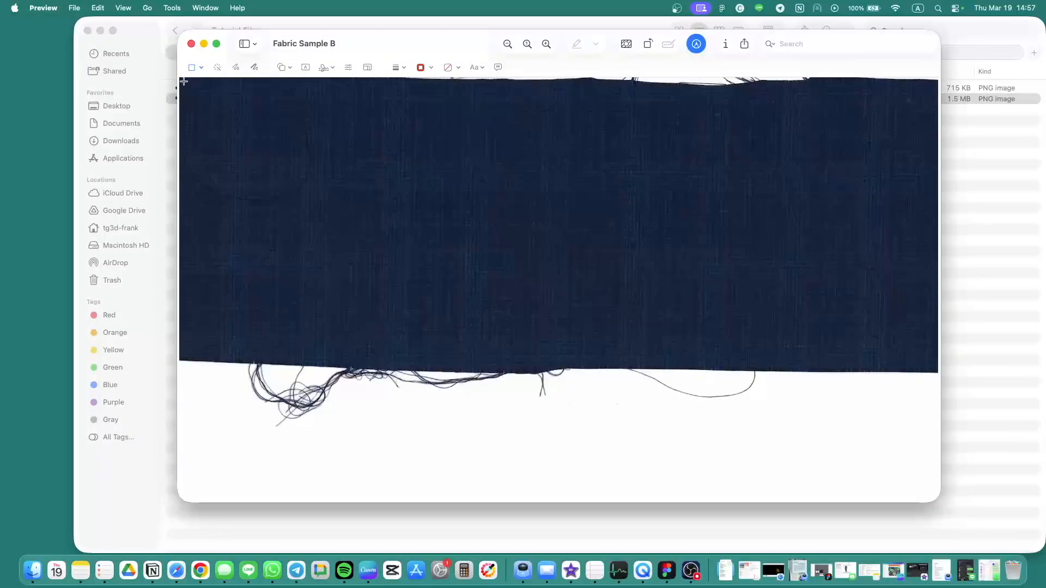
{"action": "left_click_drag", "start_coordinate": [181, 78], "coordinate": [929, 369]}
{"action": "key", "text": "super+k"}
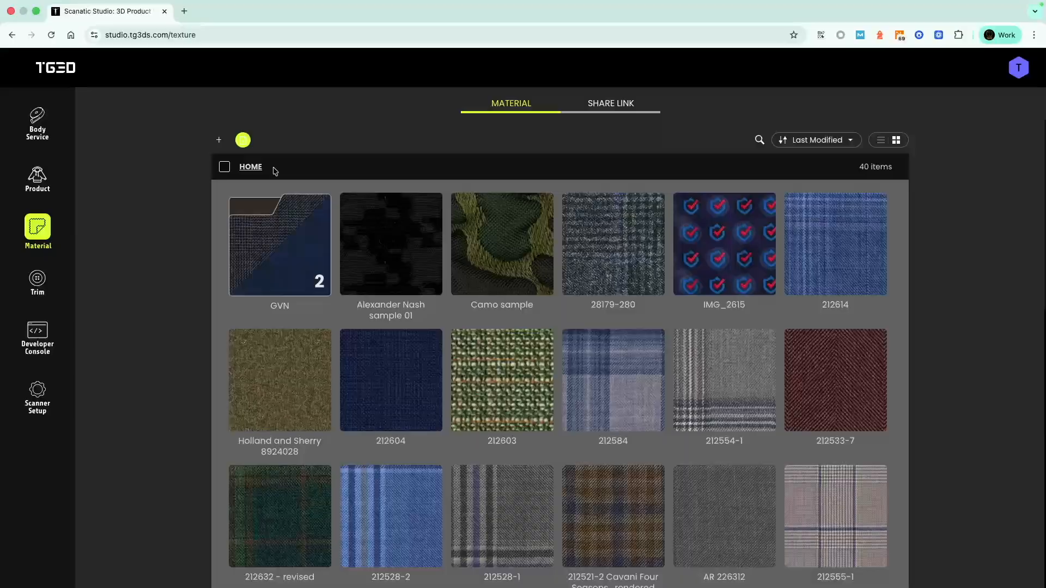
- Create an AI Texture material from the Fabric Sample B image and crop it to about 1116 × 483 inside the uneven edges
{"action": "left_click", "coordinate": [218, 140]}
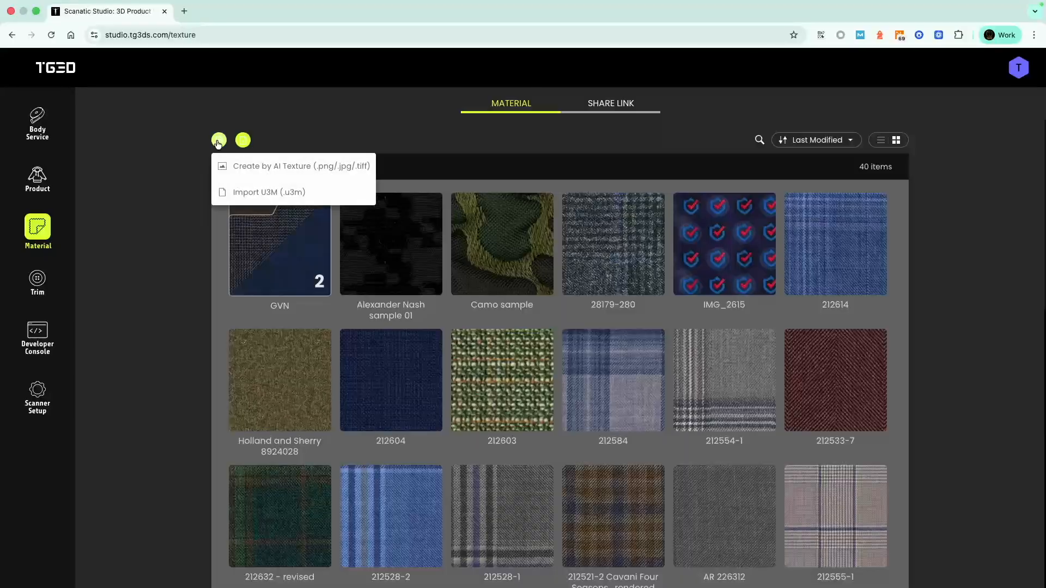
{"action": "left_click", "coordinate": [289, 170]}
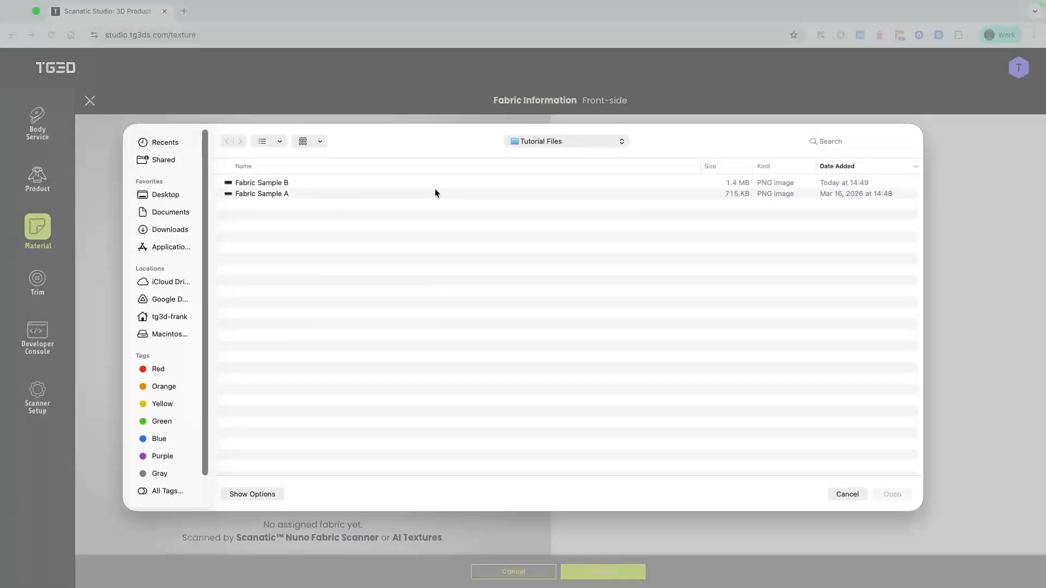
{"action": "left_click", "coordinate": [292, 194]}
{"action": "left_click", "coordinate": [292, 183]}
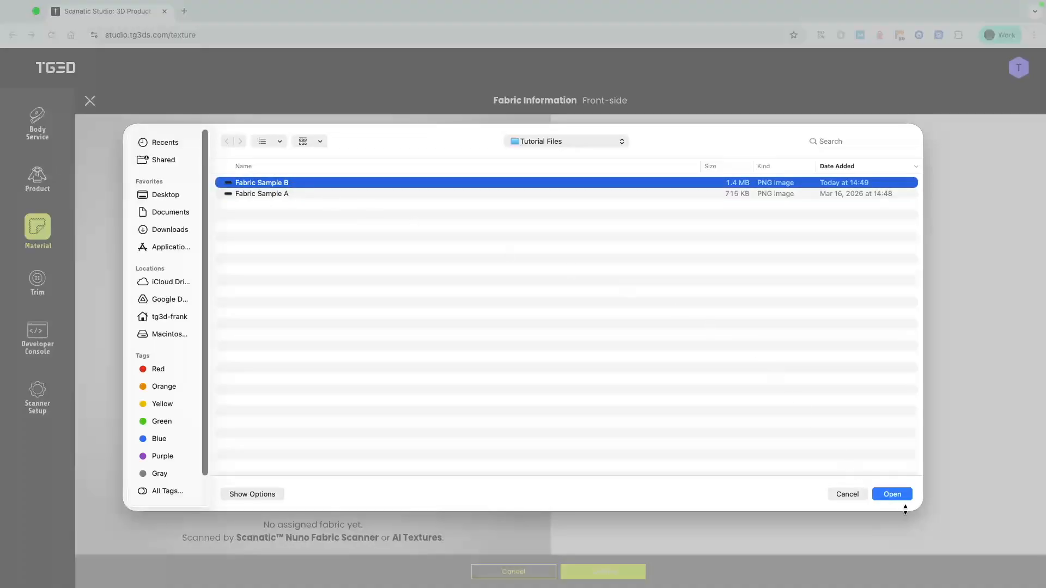
{"action": "left_click", "coordinate": [891, 493]}
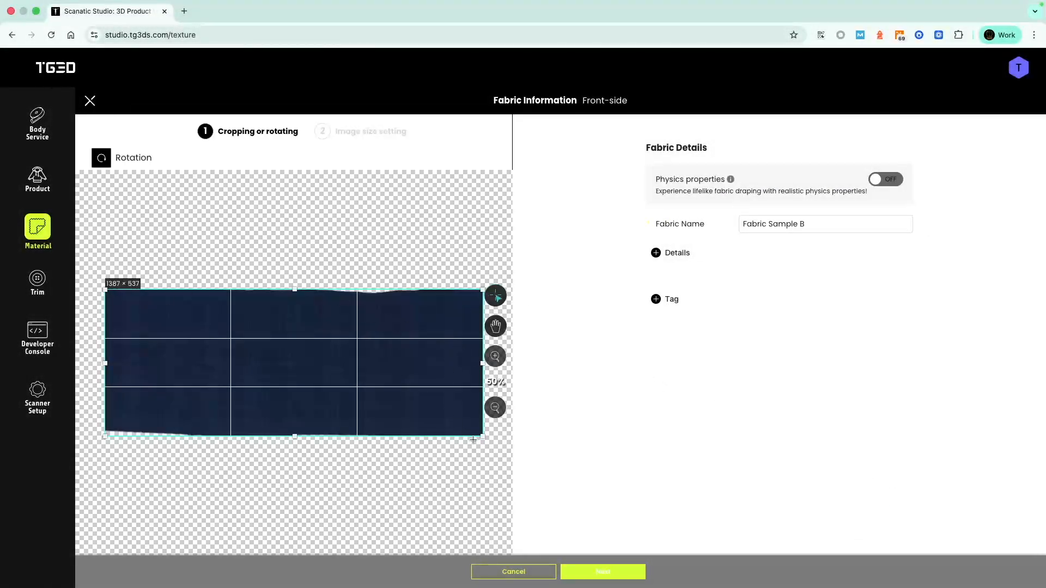
{"action": "left_click_drag", "start_coordinate": [482, 435], "coordinate": [479, 431]}
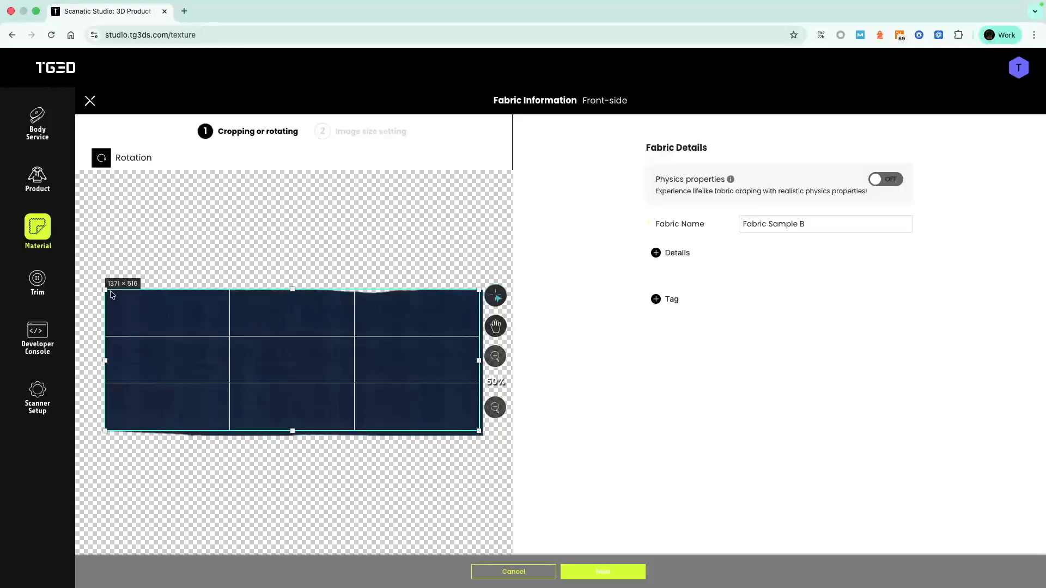
{"action": "left_click_drag", "start_coordinate": [106, 290], "coordinate": [174, 297]}
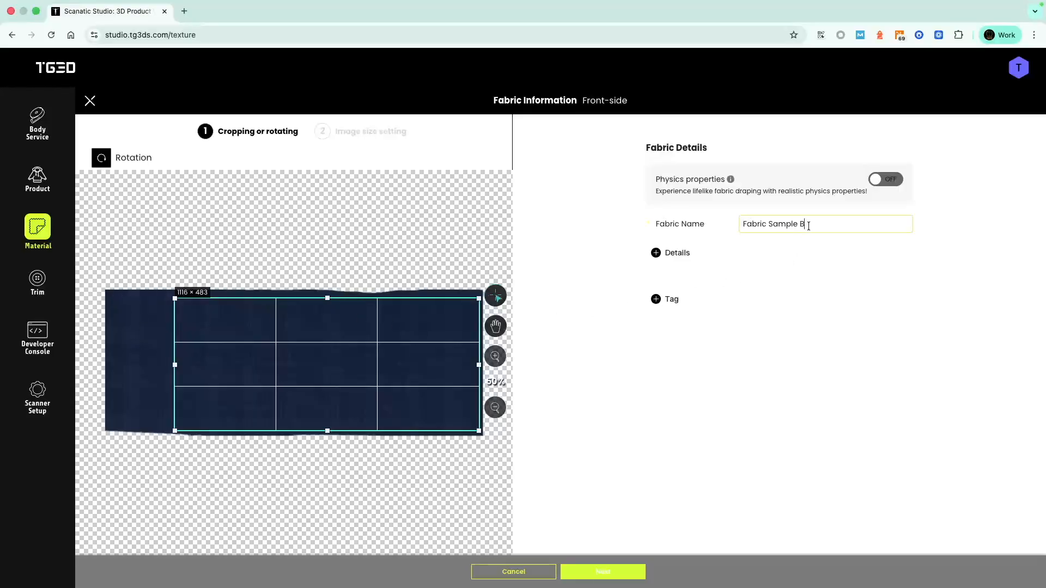
- Review the optional fabric detail fields and tags without adding any, and continue to the image size setting
{"action": "left_click", "coordinate": [656, 253]}
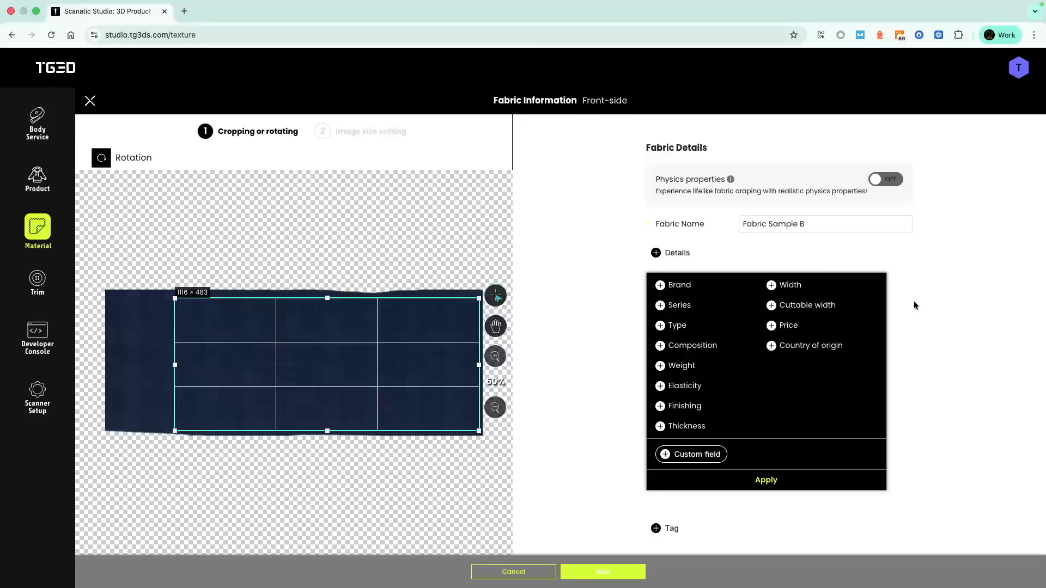
{"action": "left_click", "coordinate": [670, 251]}
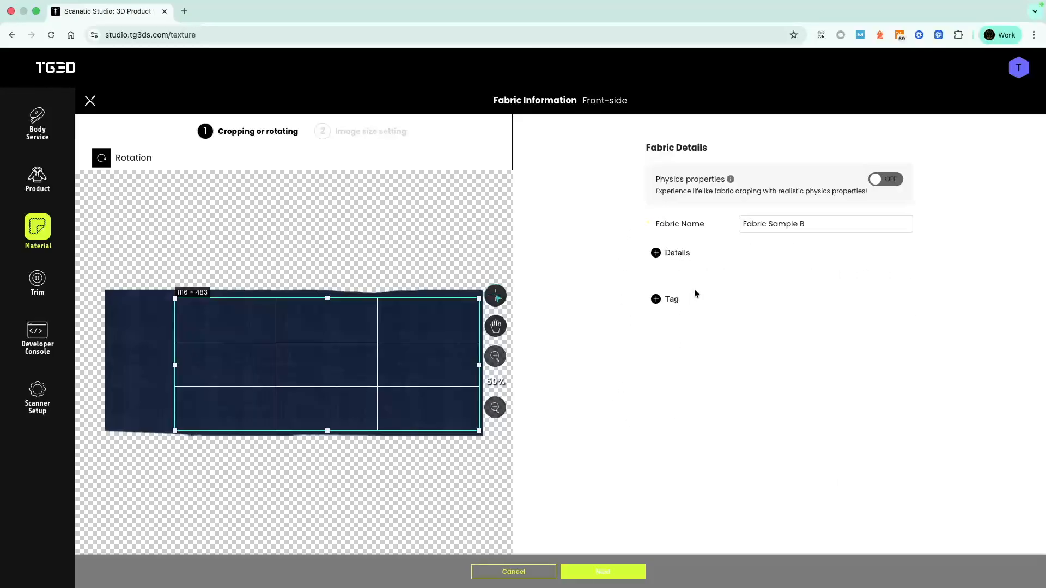
{"action": "left_click", "coordinate": [674, 301]}
{"action": "left_click", "coordinate": [859, 390]}
{"action": "left_click", "coordinate": [608, 573]}
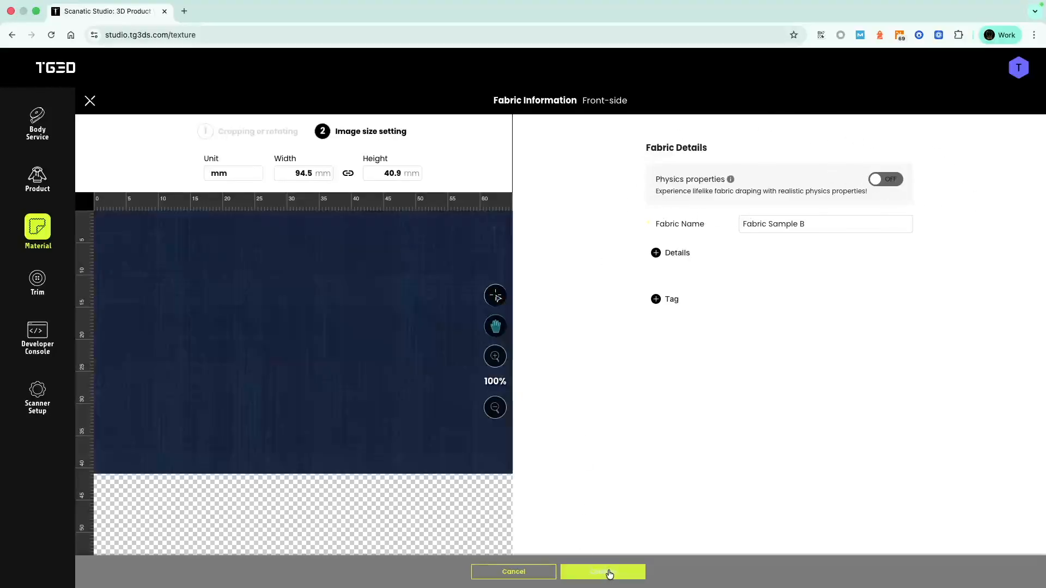
- Look at the DPI/PPI unit for the image size, set the unit back to mm, and complete the Fabric Sample B material
{"action": "left_click", "coordinate": [252, 179]}
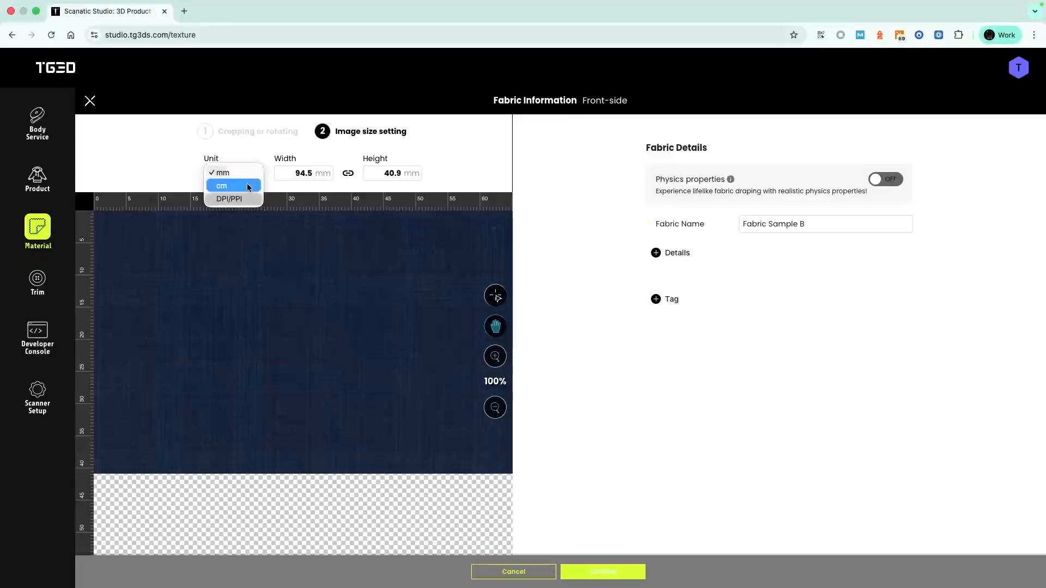
{"action": "left_click", "coordinate": [227, 196]}
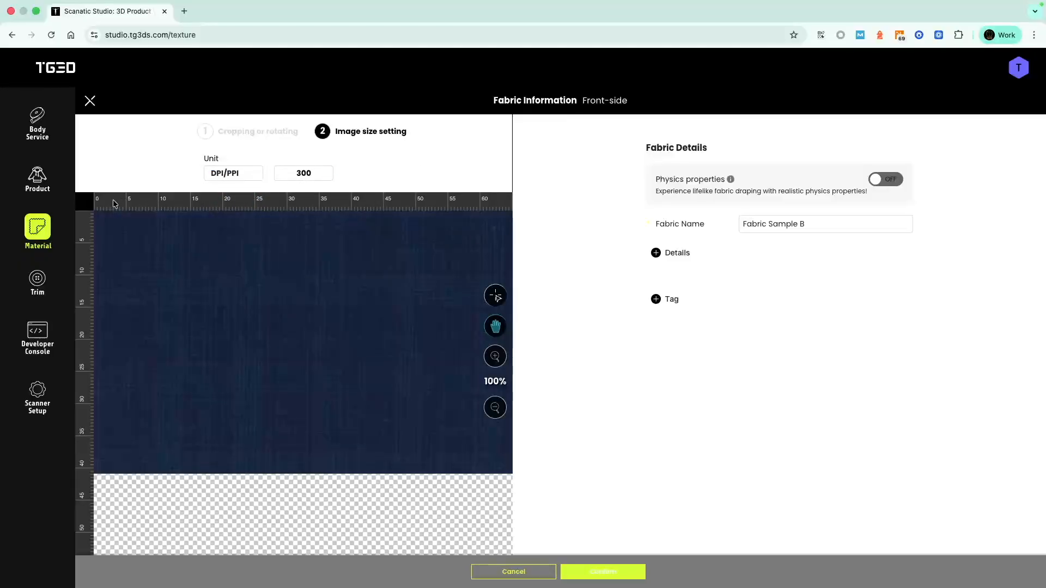
{"action": "left_click", "coordinate": [242, 175]}
{"action": "left_click", "coordinate": [219, 143]}
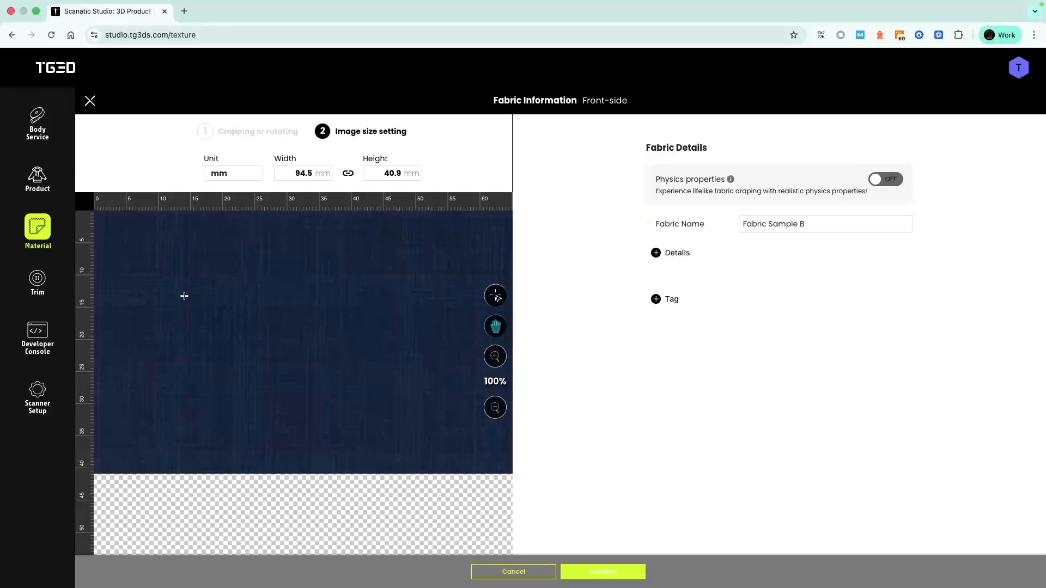
{"action": "left_click", "coordinate": [594, 572]}
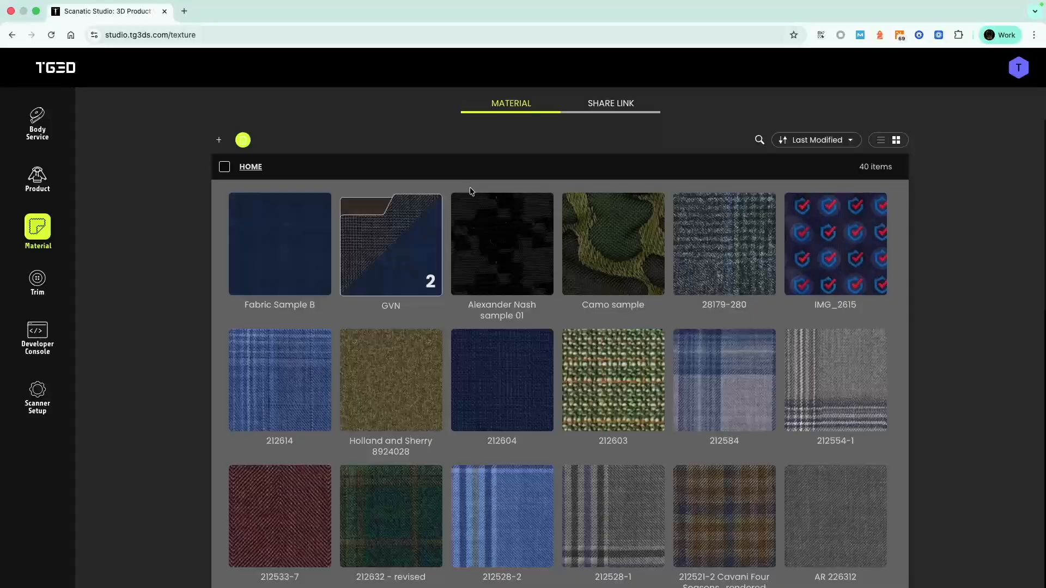
- Open the Fabric Sample B material and inspect its two 3D drape previews from different angles
{"action": "left_click", "coordinate": [298, 267]}
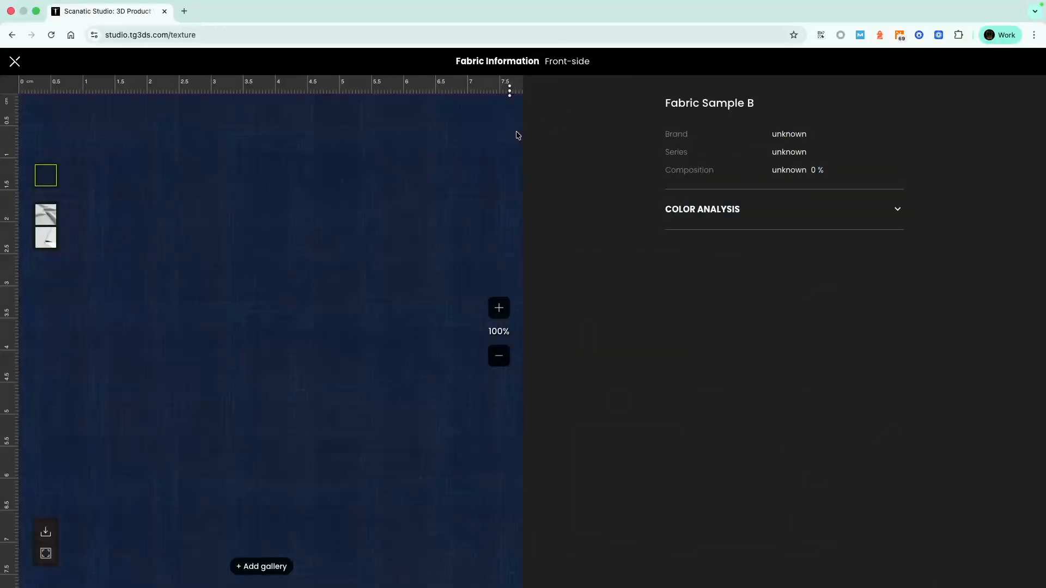
{"action": "left_click", "coordinate": [46, 214]}
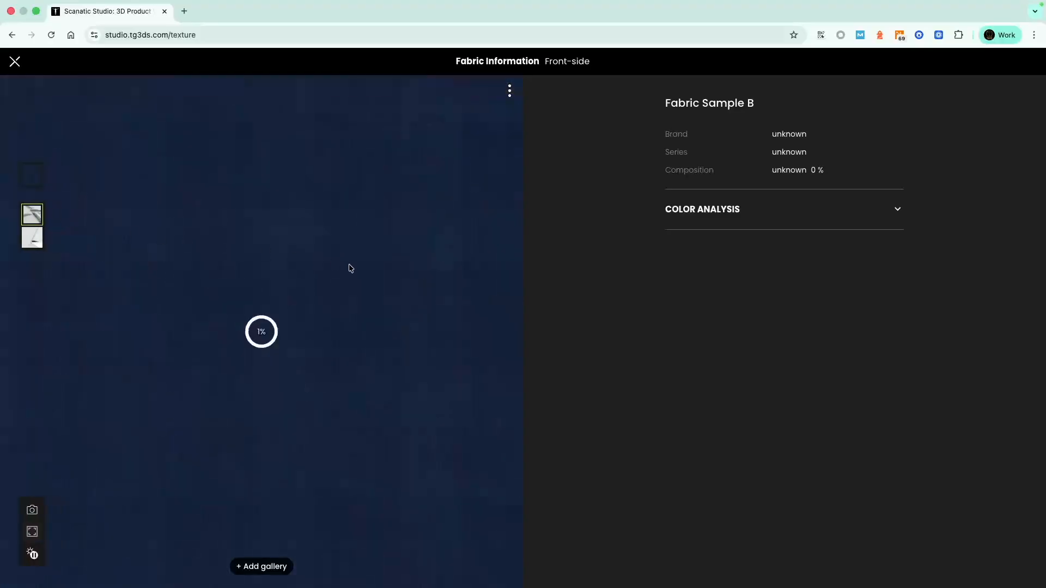
{"action": "scroll", "coordinate": [347, 359], "scroll_direction": "down", "scroll_amount": 5}
{"action": "left_click_drag", "start_coordinate": [288, 346], "coordinate": [327, 280]}
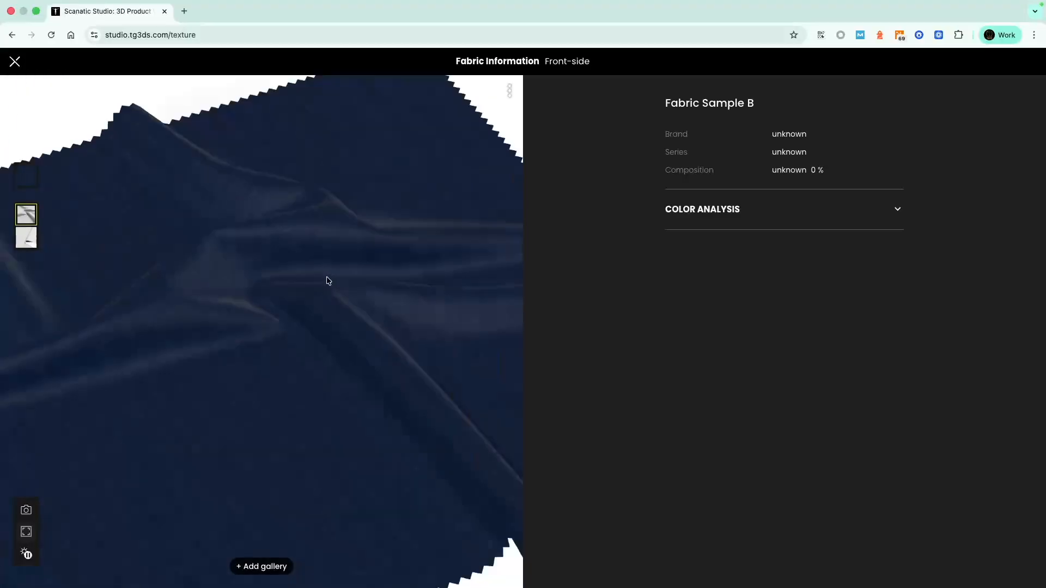
{"action": "left_click", "coordinate": [27, 237]}
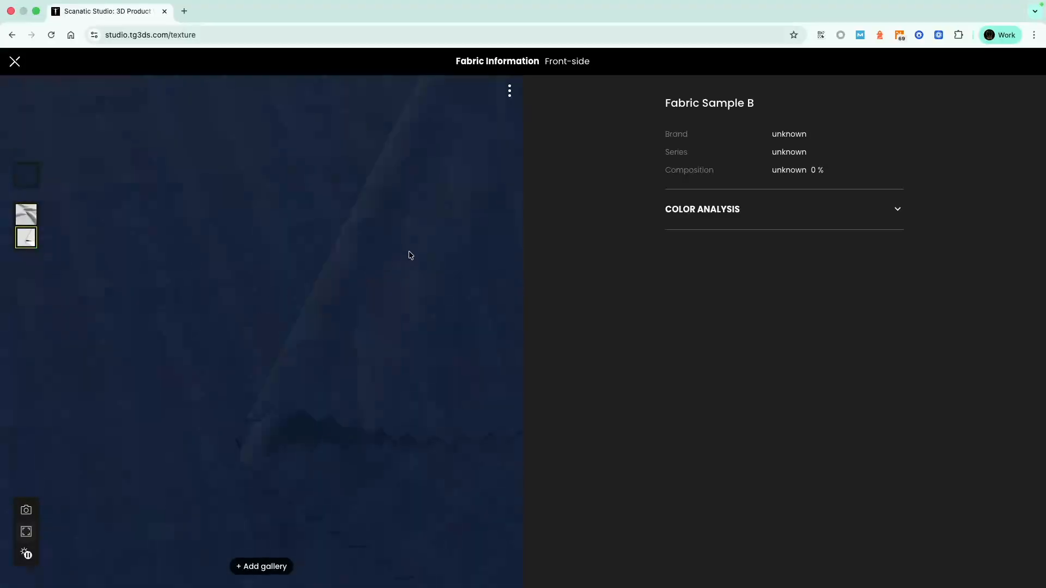
{"action": "left_click_drag", "start_coordinate": [409, 271], "coordinate": [298, 291]}
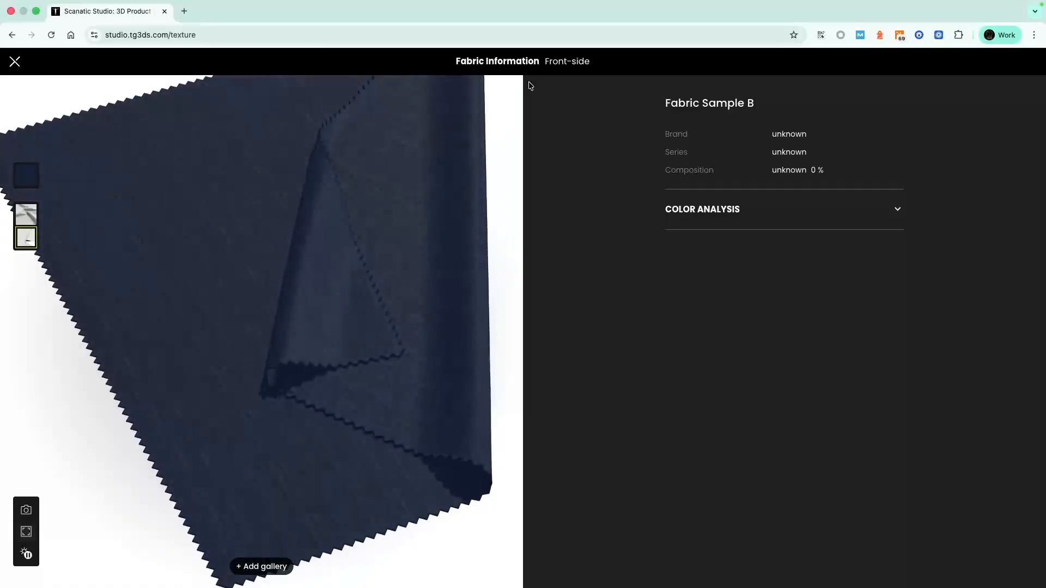
- Open the Fabric Sample B material for editing and shrink its repeat area to about 9.9 × 10 mm inside the fabric image
{"action": "left_click", "coordinate": [509, 91]}
{"action": "left_click", "coordinate": [500, 116]}
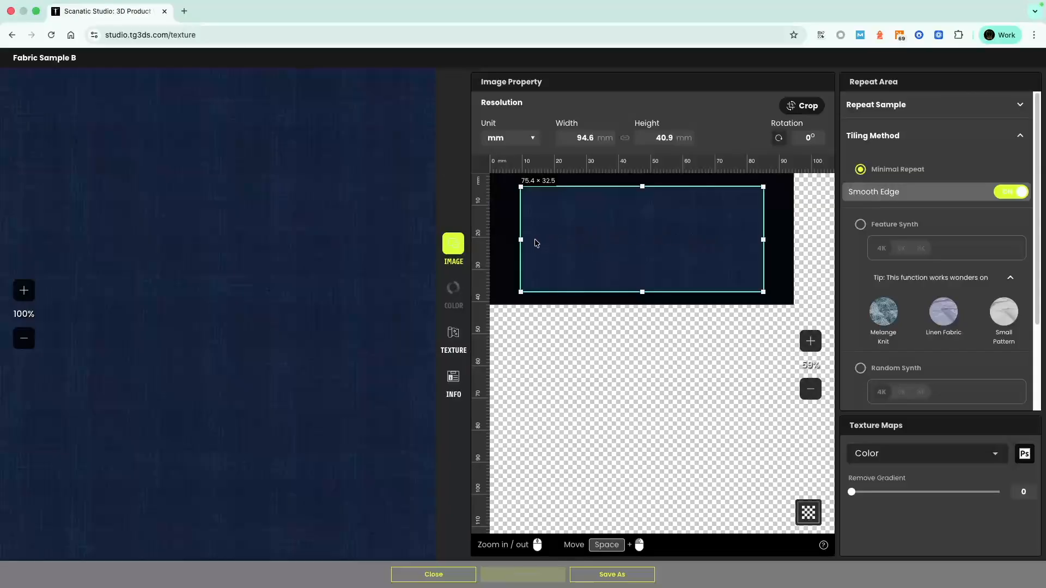
{"action": "left_click_drag", "start_coordinate": [525, 244], "coordinate": [594, 239]}
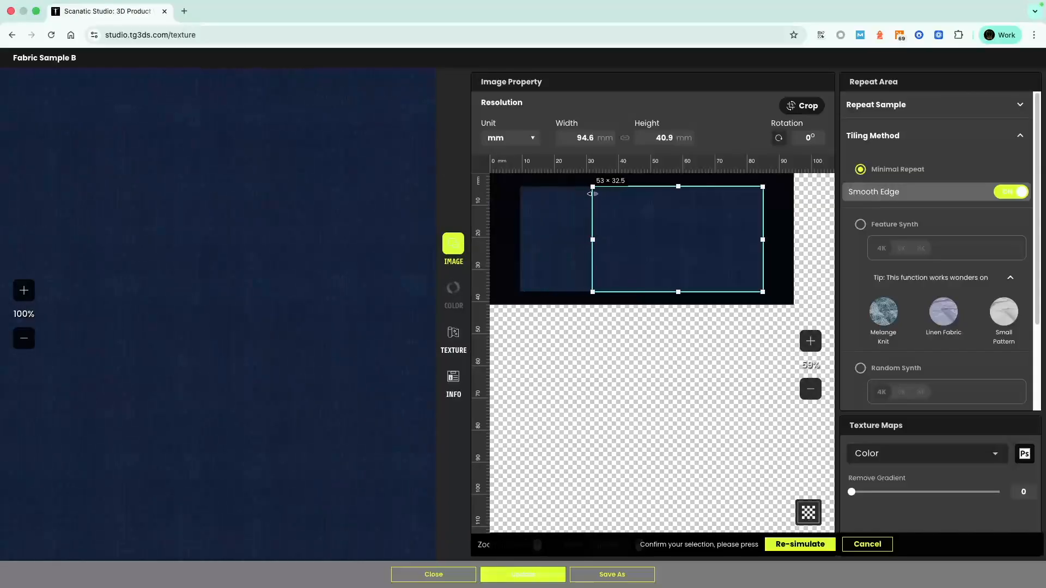
{"action": "left_click_drag", "start_coordinate": [595, 191], "coordinate": [604, 201]}
{"action": "left_click_drag", "start_coordinate": [774, 300], "coordinate": [662, 272]}
{"action": "left_click_drag", "start_coordinate": [631, 196], "coordinate": [629, 208]}
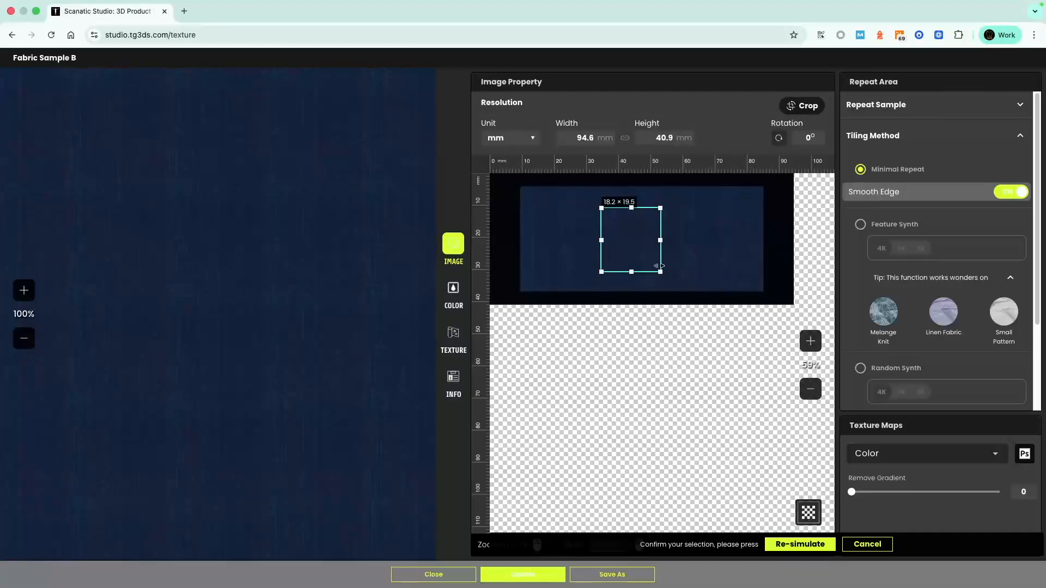
{"action": "left_click_drag", "start_coordinate": [660, 272], "coordinate": [628, 237]}
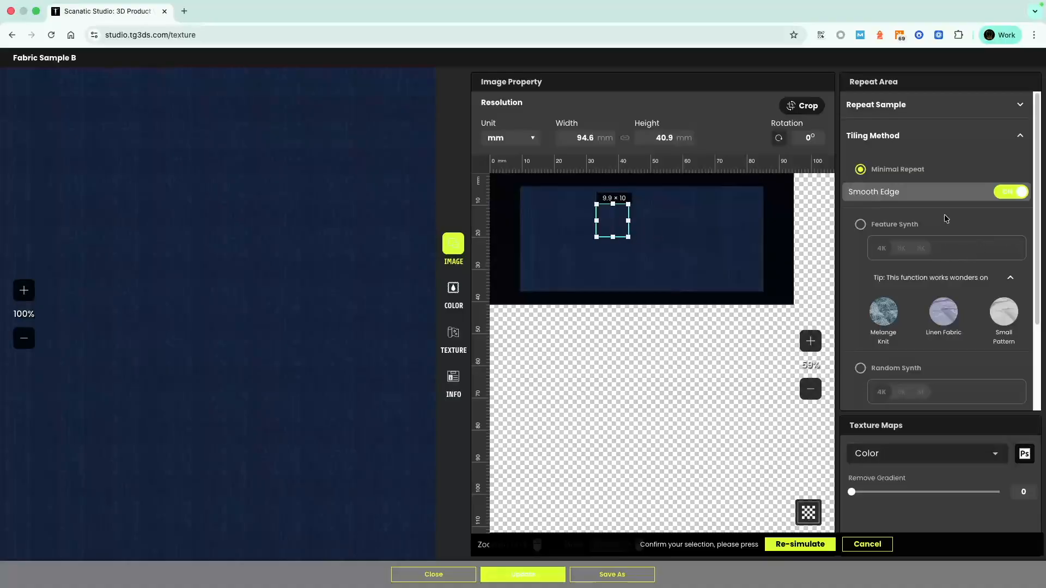
- Review the tiling methods, keep Minimal Repeat with Smooth Edge on, and re-simulate the material with the reduced repeat area
{"action": "scroll", "coordinate": [927, 189], "scroll_direction": "down", "scroll_amount": 4}
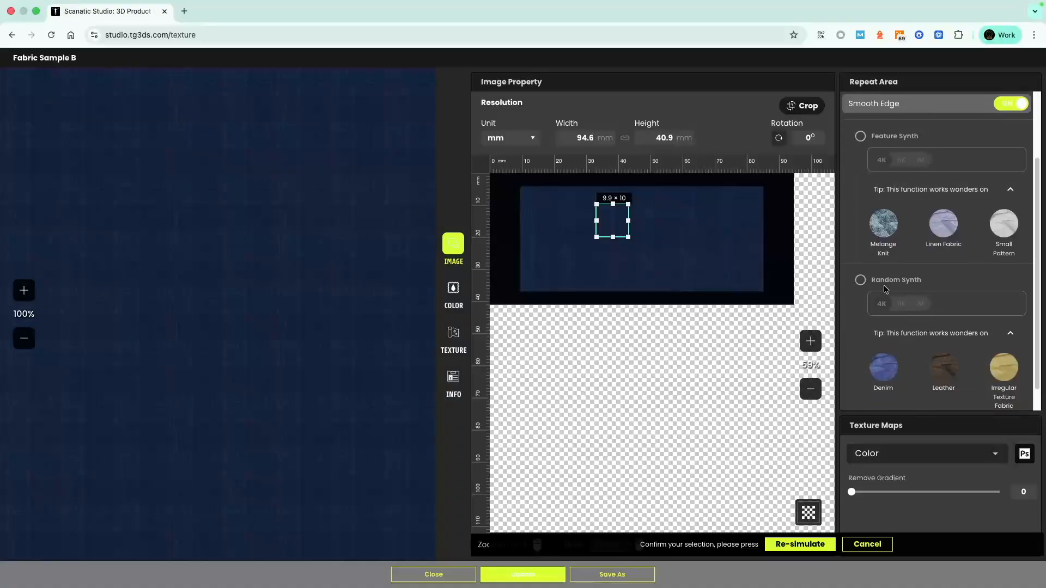
{"action": "scroll", "coordinate": [886, 272], "scroll_direction": "up", "scroll_amount": 4}
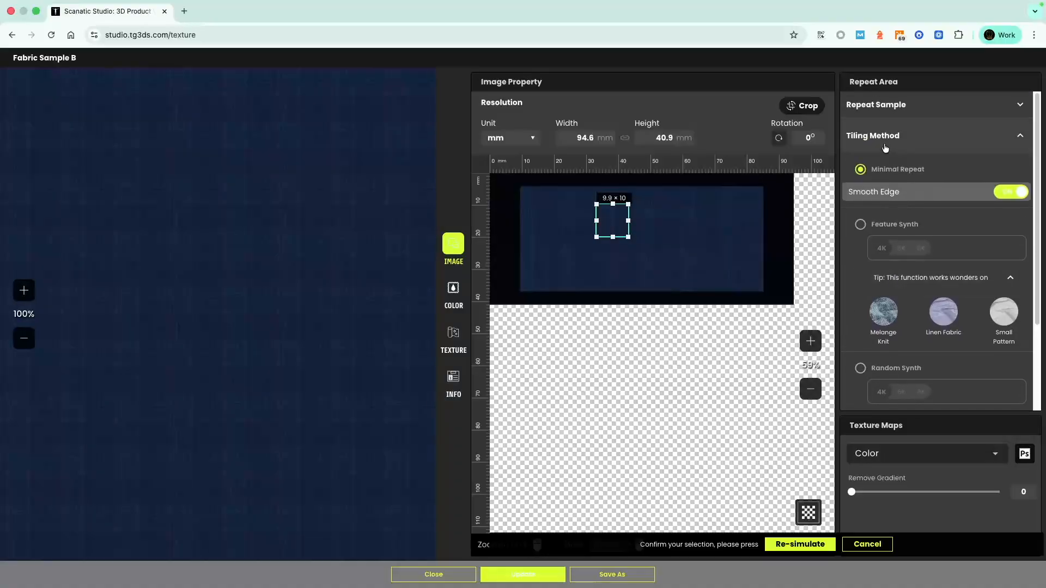
{"action": "left_click", "coordinate": [883, 145]}
{"action": "left_click", "coordinate": [882, 145]}
{"action": "left_click", "coordinate": [799, 544]}
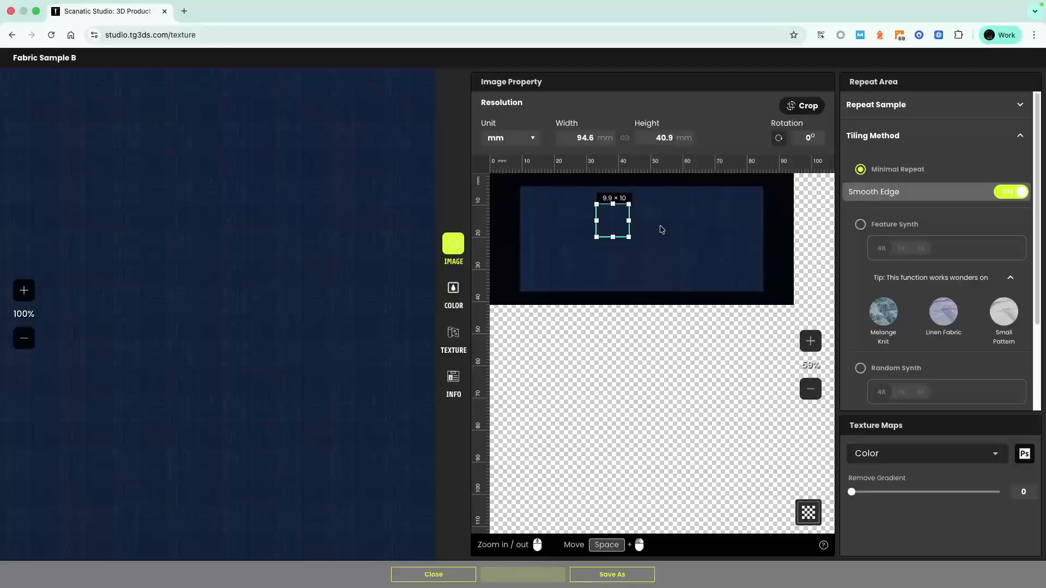
- Try dyeing the fabric to the lighter blue 263652, and reset the color preview
{"action": "left_click", "coordinate": [454, 289]}
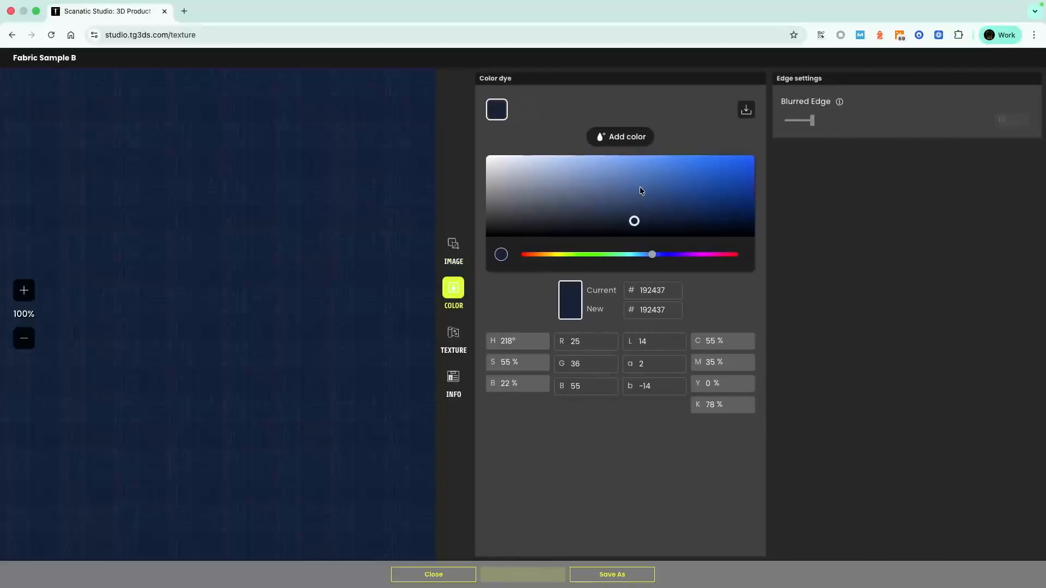
{"action": "mouse_move", "coordinate": [634, 221]}
{"action": "left_mouse_down"}
{"action": "mouse_move", "coordinate": [655, 194]}
{"action": "mouse_move", "coordinate": [630, 213]}
{"action": "left_mouse_up"}
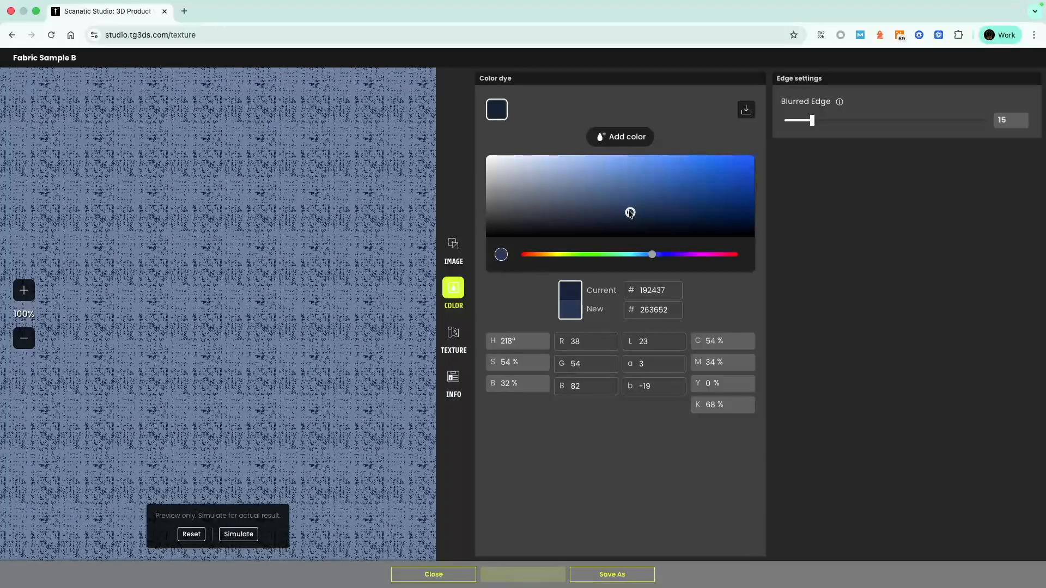
{"action": "left_click", "coordinate": [192, 534]}
{"action": "left_click", "coordinate": [520, 392]}
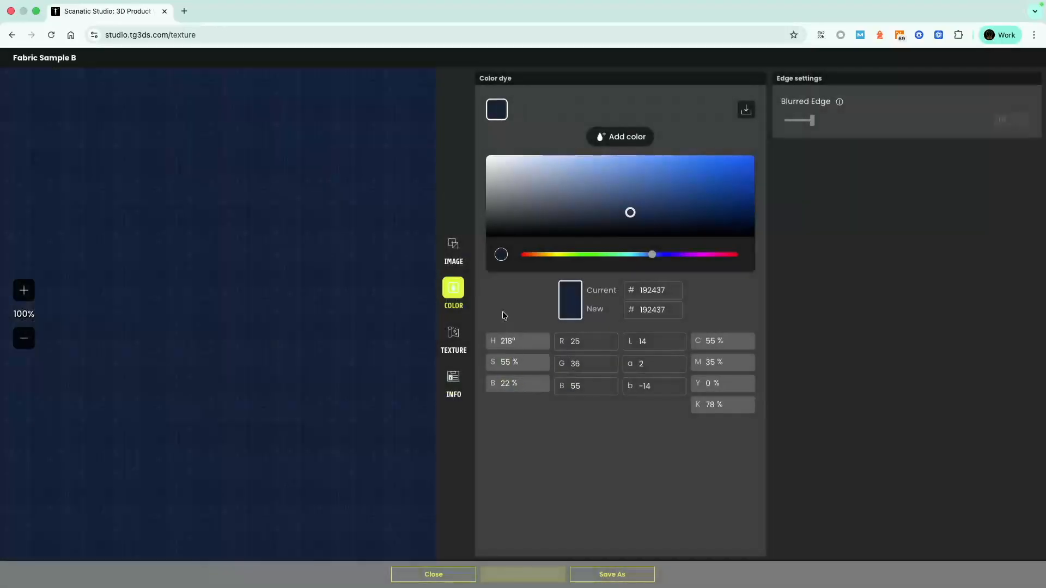
- Apply the first texture preset, with shininess and specular at 0%, and inspect it on the draped fabric preview
{"action": "left_click", "coordinate": [454, 333]}
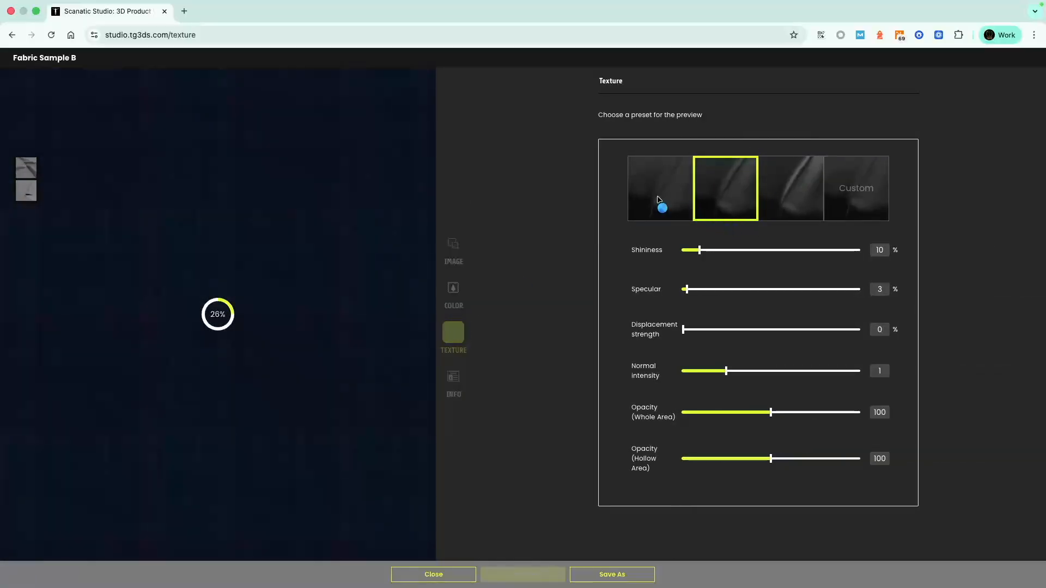
{"action": "mouse_move", "coordinate": [639, 203]}
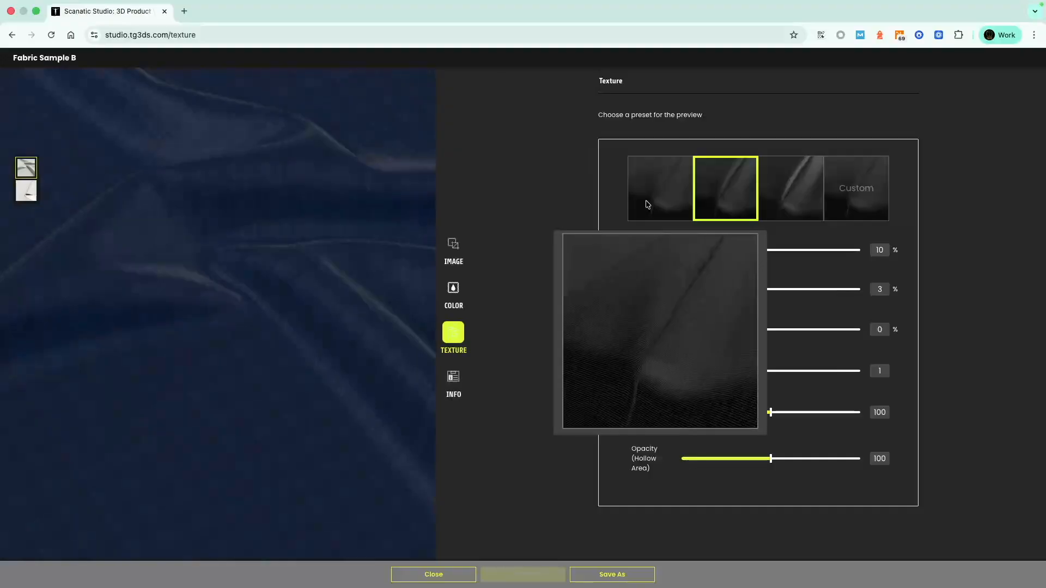
{"action": "left_click", "coordinate": [676, 201]}
{"action": "left_click_drag", "start_coordinate": [249, 297], "coordinate": [239, 330]}
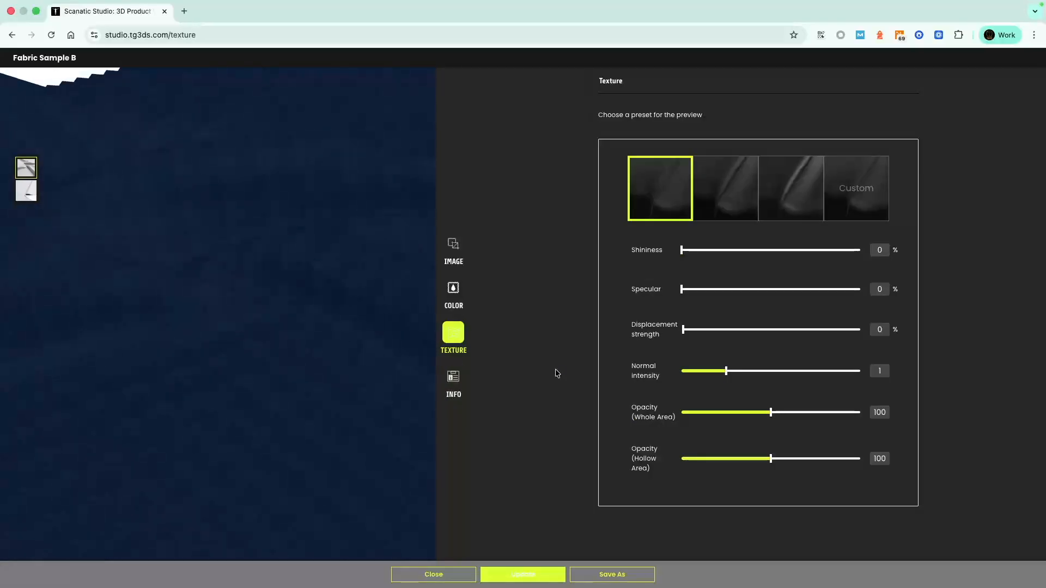
- Review the fabric details and the Save As New Material options, and return to the Material library
{"action": "left_click", "coordinate": [455, 383]}
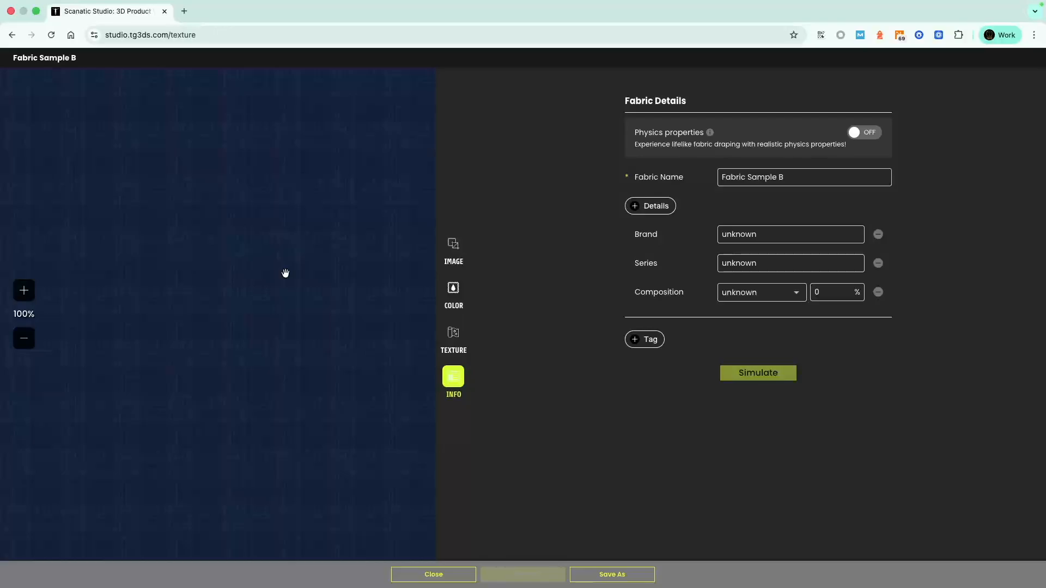
{"action": "left_click", "coordinate": [620, 576]}
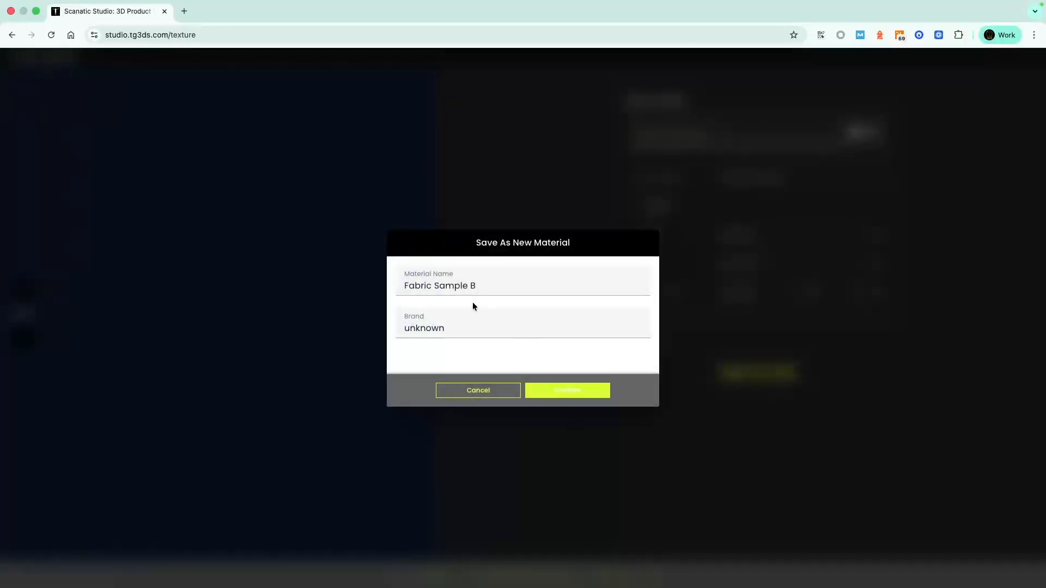
{"action": "key", "text": "Return"}
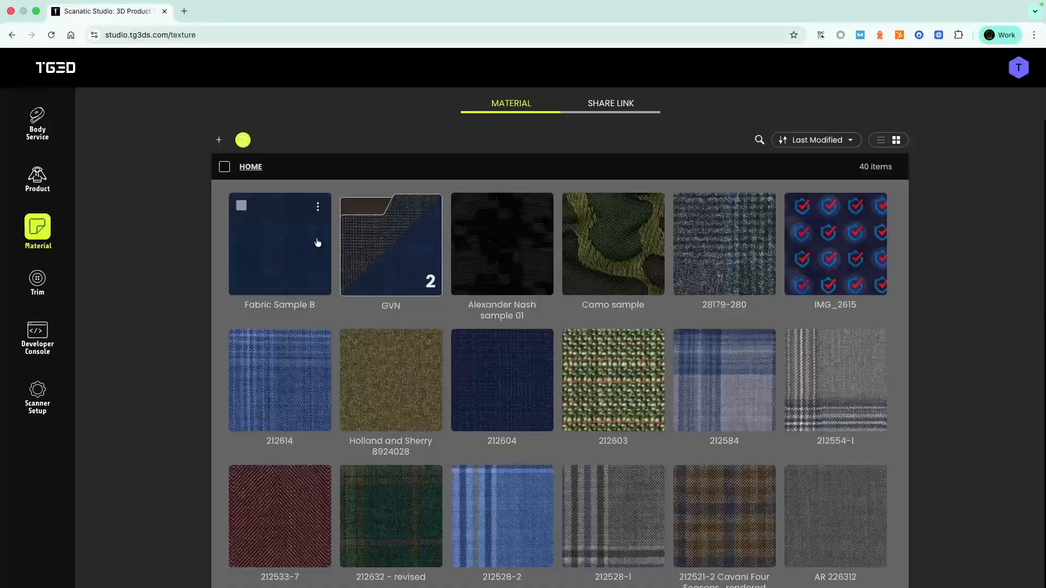
- Open the third DB 6X2 buttons Jacket template from the product templates and inspect the 3D model from the side and front
{"action": "left_click", "coordinate": [37, 177]}
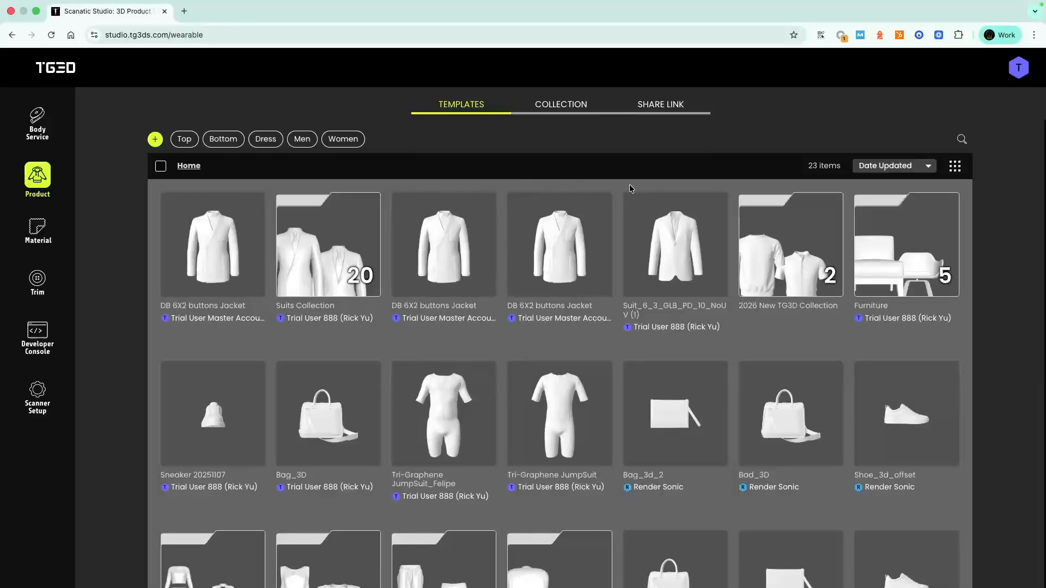
{"action": "left_click", "coordinate": [546, 240]}
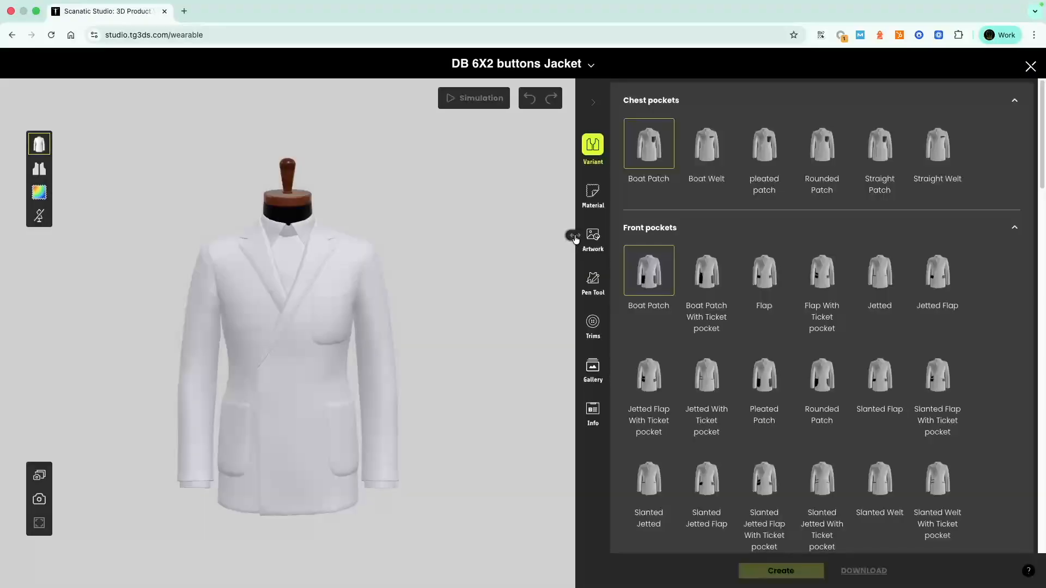
{"action": "left_click_drag", "start_coordinate": [383, 361], "coordinate": [541, 370]}
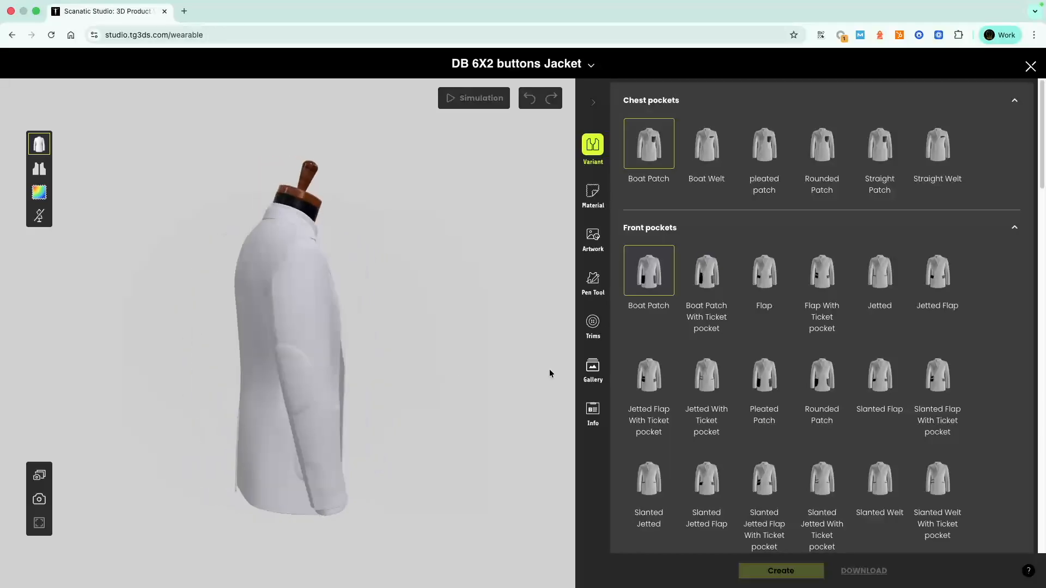
{"action": "left_click_drag", "start_coordinate": [340, 352], "coordinate": [123, 343]}
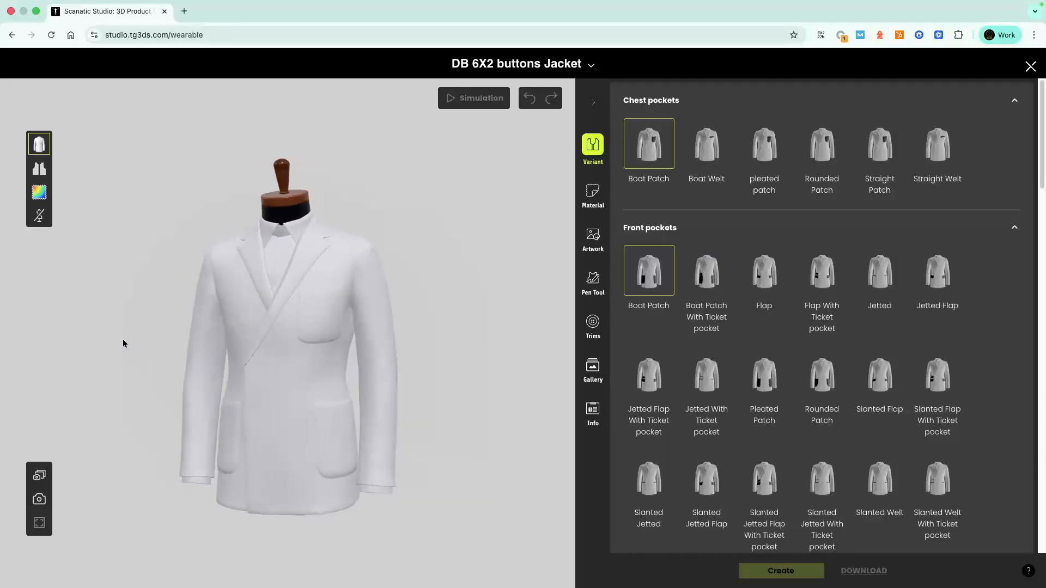
{"action": "left_click_drag", "start_coordinate": [362, 303], "coordinate": [342, 338]}
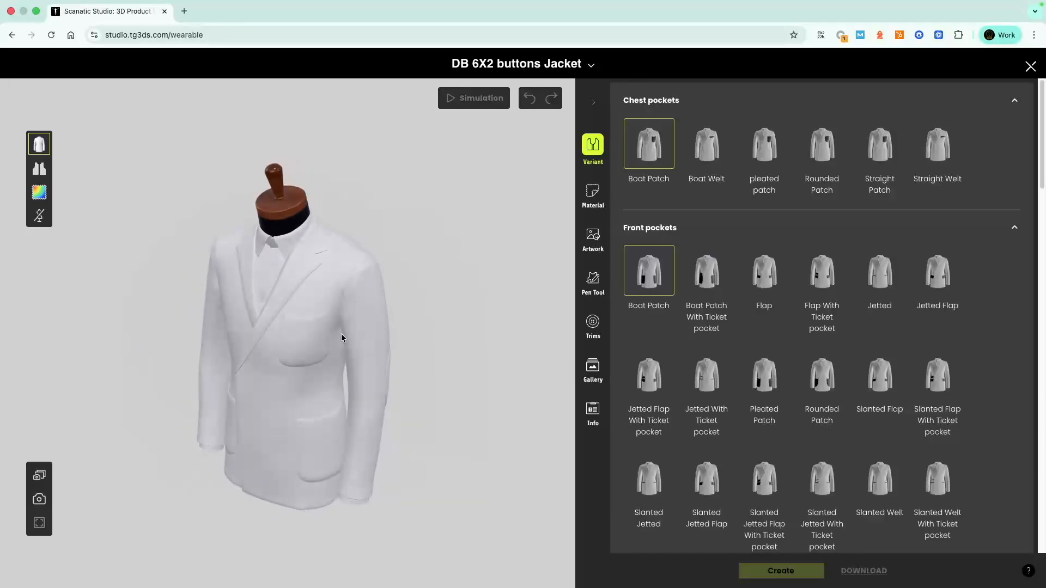
- Add Fabric Sample B from My Collection to the jacket's fabric library
{"action": "left_click", "coordinate": [599, 199]}
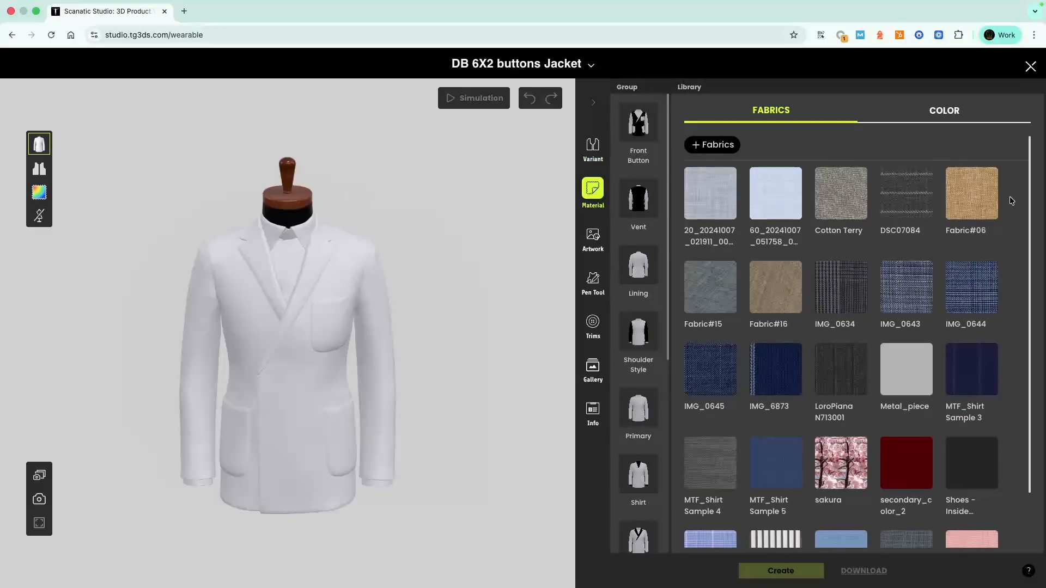
{"action": "scroll", "coordinate": [891, 422], "scroll_direction": "down", "scroll_amount": 1}
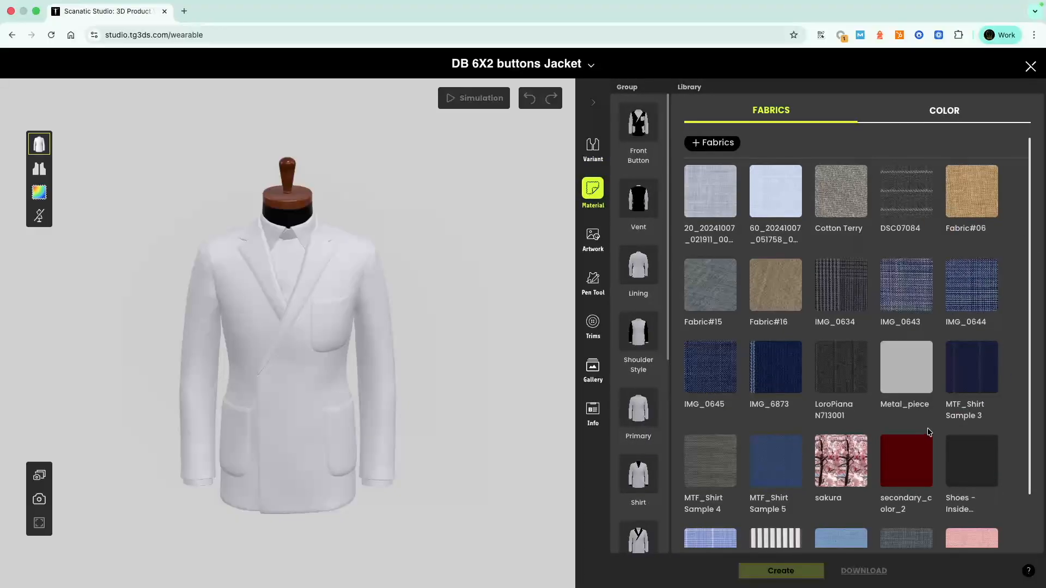
{"action": "scroll", "coordinate": [927, 423], "scroll_direction": "up", "scroll_amount": 1}
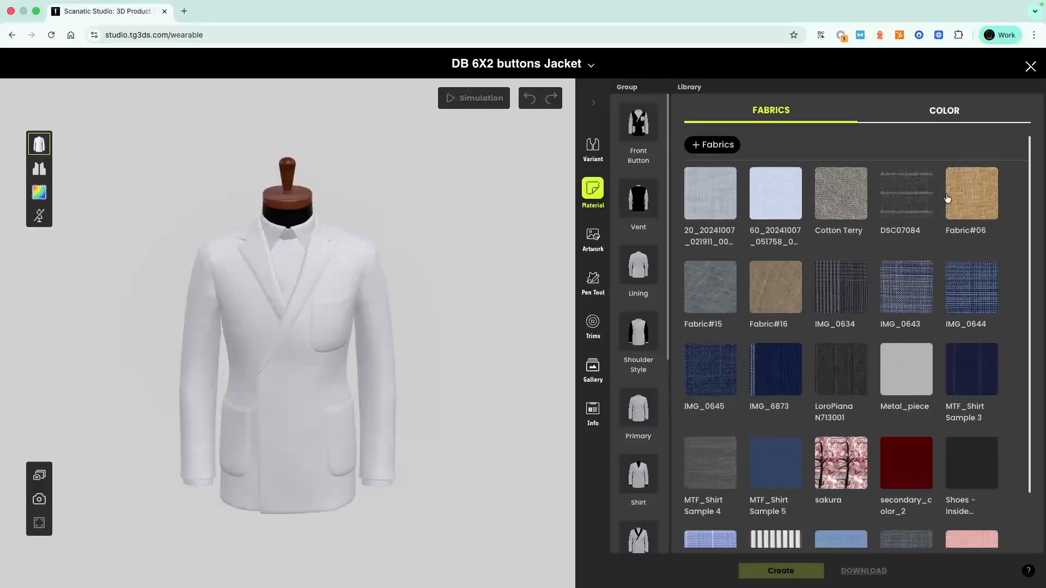
{"action": "left_click", "coordinate": [710, 145]}
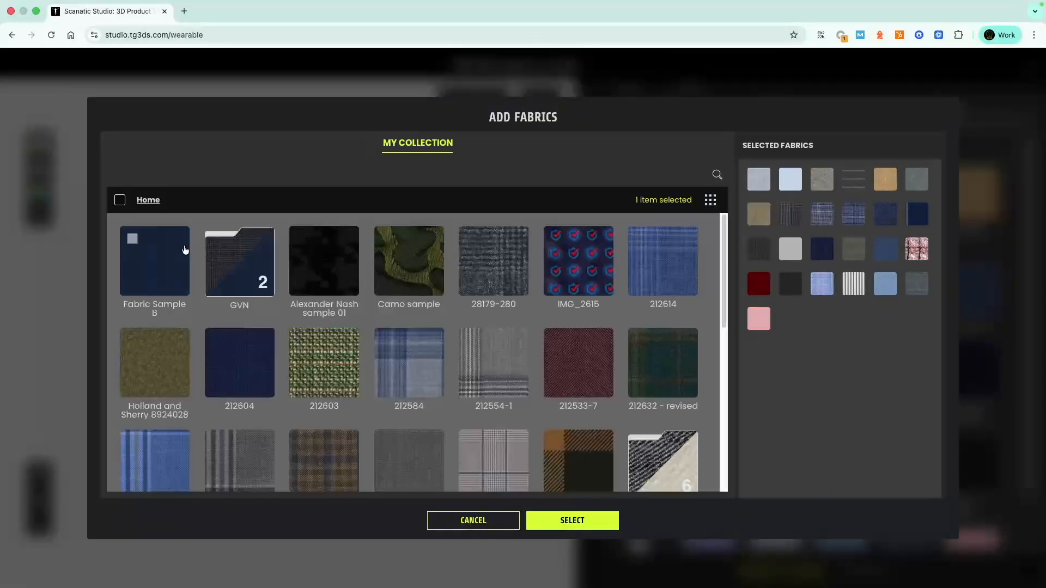
{"action": "left_click", "coordinate": [132, 240]}
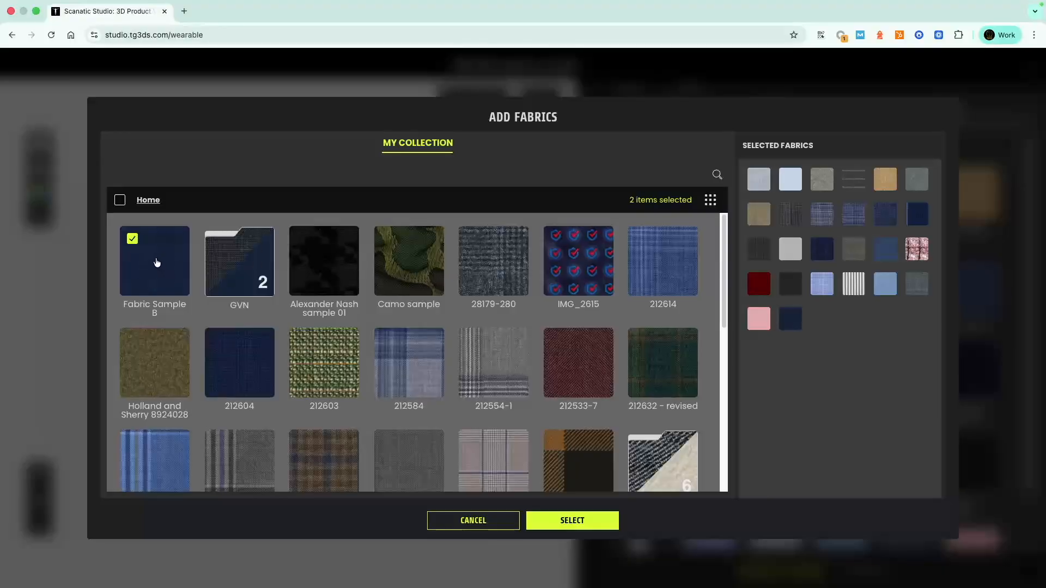
{"action": "mouse_move", "coordinate": [787, 331]}
{"action": "left_click", "coordinate": [561, 521]}
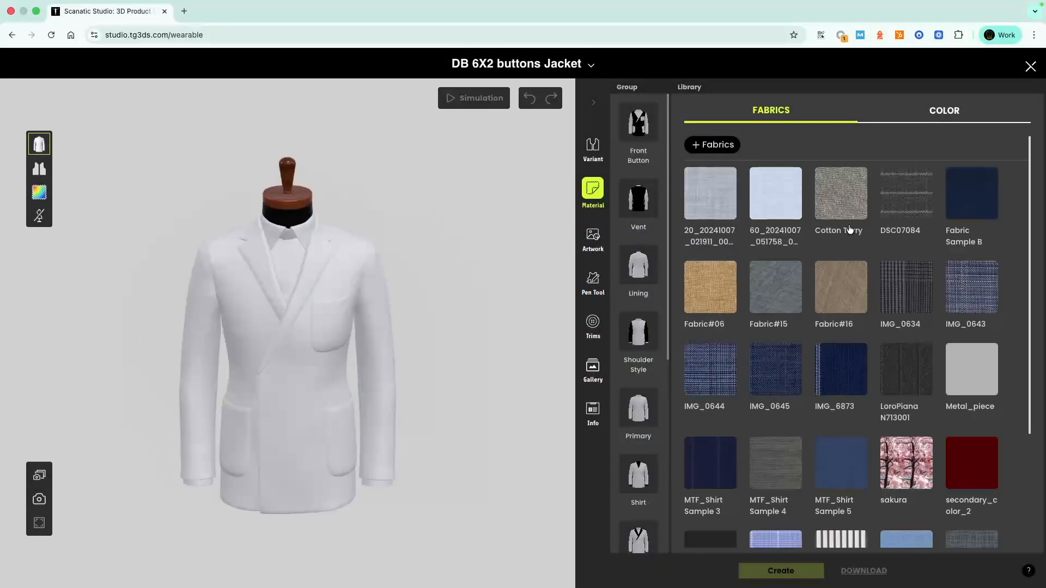
- Apply Fabric Sample B to the jacket's front panels and extend it to all parts of the garment
{"action": "mouse_move", "coordinate": [967, 198]}
{"action": "left_click", "coordinate": [293, 382]}
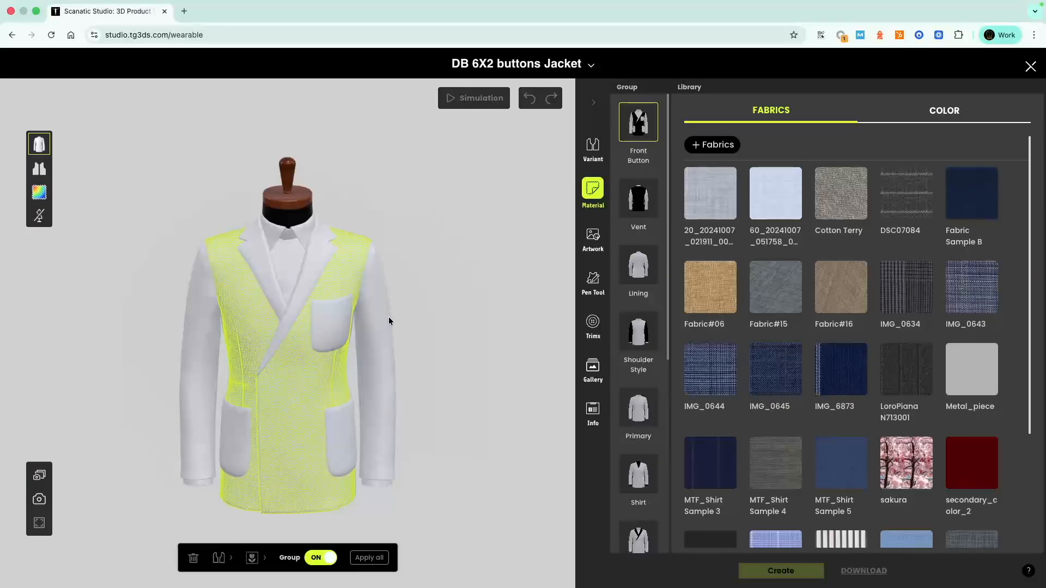
{"action": "left_click_drag", "start_coordinate": [336, 358], "coordinate": [419, 309]}
{"action": "mouse_move", "coordinate": [298, 371]}
{"action": "left_mouse_down"}
{"action": "mouse_move", "coordinate": [321, 365]}
{"action": "mouse_move", "coordinate": [322, 374]}
{"action": "left_mouse_up"}
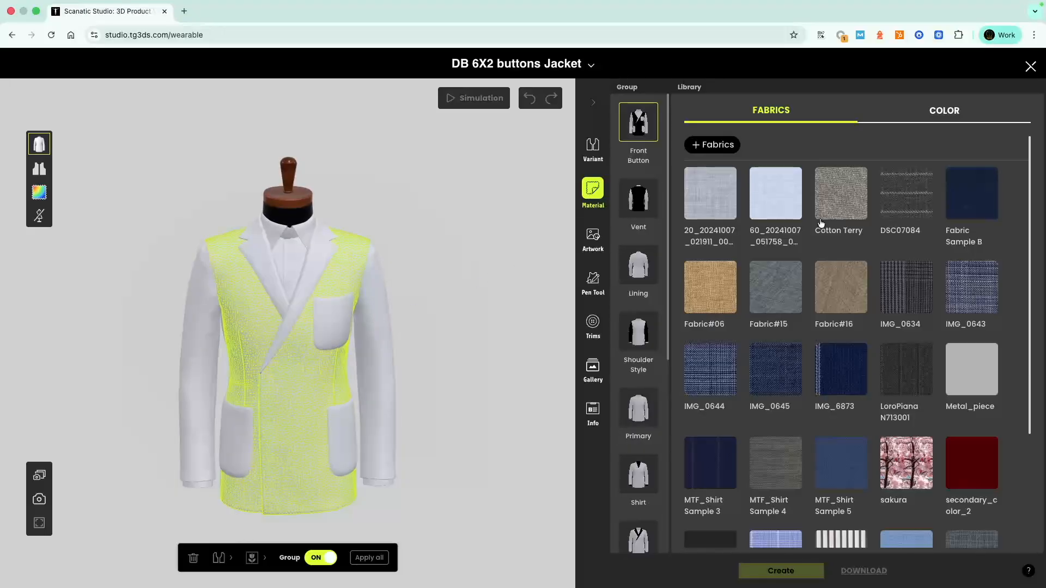
{"action": "left_click", "coordinate": [966, 199]}
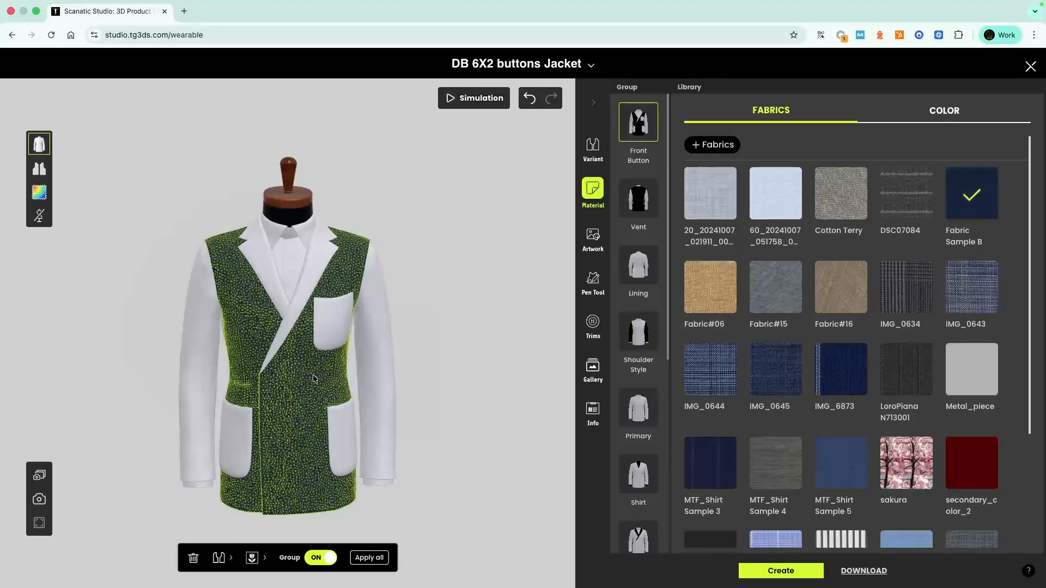
{"action": "left_click", "coordinate": [384, 559]}
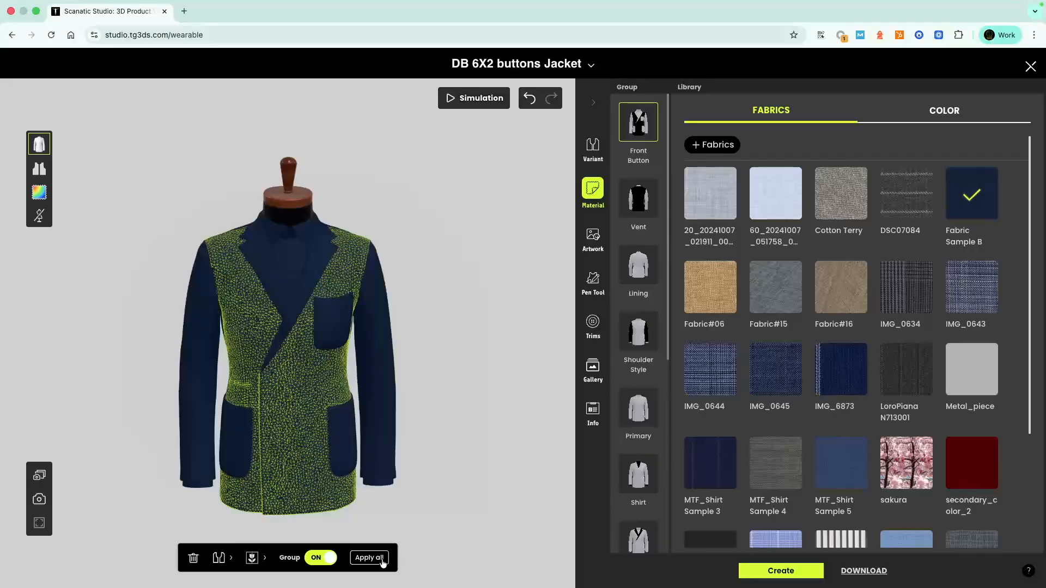
{"action": "left_click", "coordinate": [435, 420]}
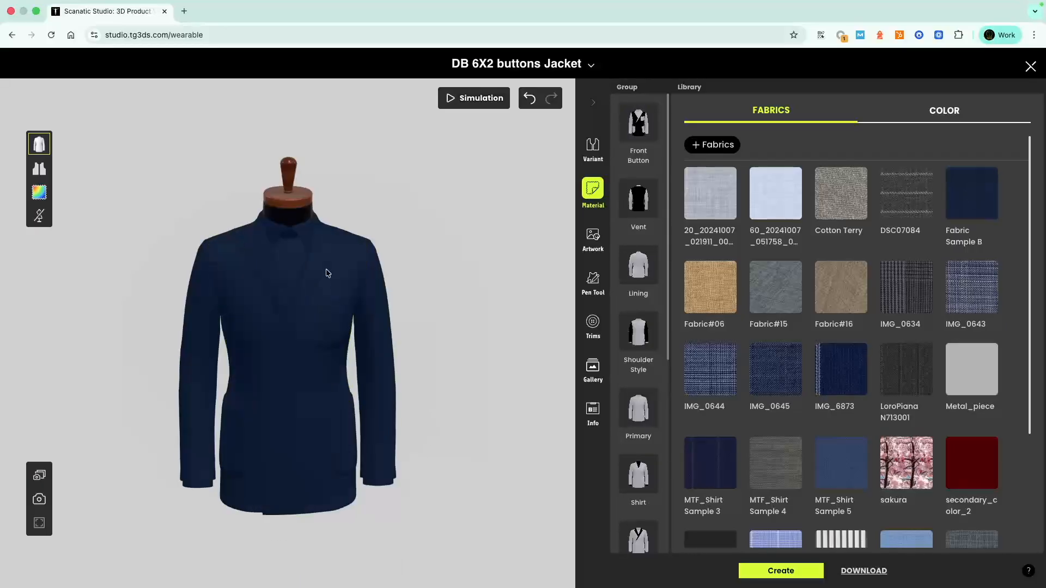
- Apply the T-538 fabric to the shirt under the jacket
{"action": "left_click_drag", "start_coordinate": [416, 243], "coordinate": [287, 238]}
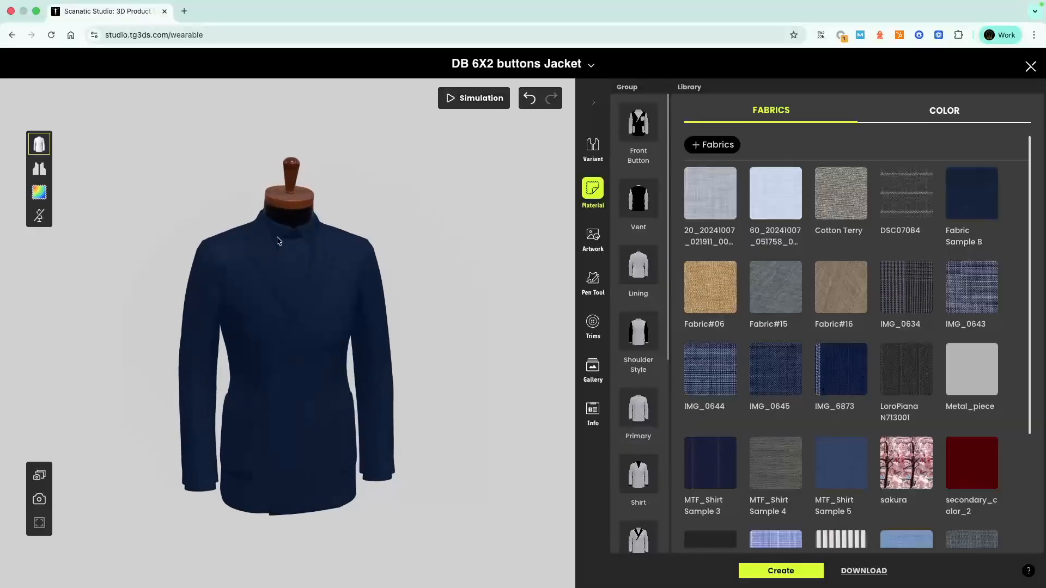
{"action": "left_click", "coordinate": [298, 261]}
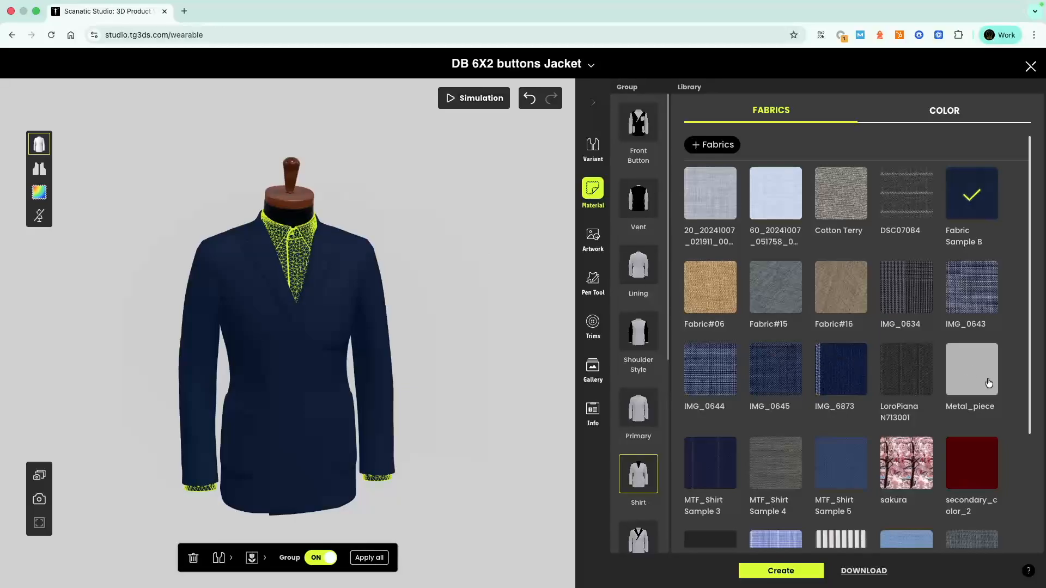
{"action": "scroll", "coordinate": [800, 431], "scroll_direction": "down", "scroll_amount": 1}
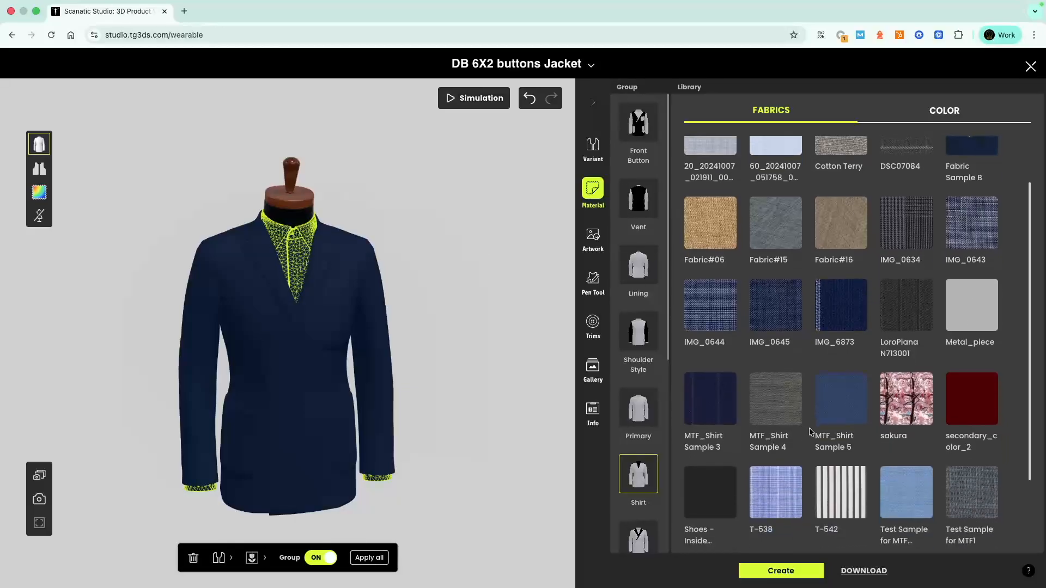
{"action": "scroll", "coordinate": [812, 425], "scroll_direction": "up", "scroll_amount": 1}
{"action": "left_click", "coordinate": [781, 514]}
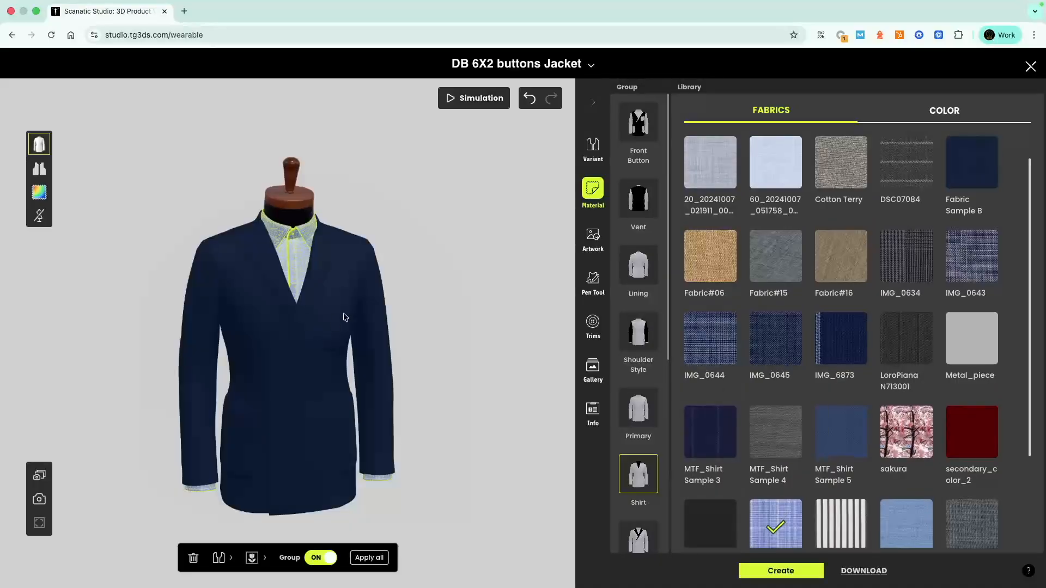
- Apply the Fabric#16 material to the elbow patches on the sleeves
{"action": "left_click_drag", "start_coordinate": [381, 287], "coordinate": [287, 358]}
{"action": "left_click", "coordinate": [252, 364]}
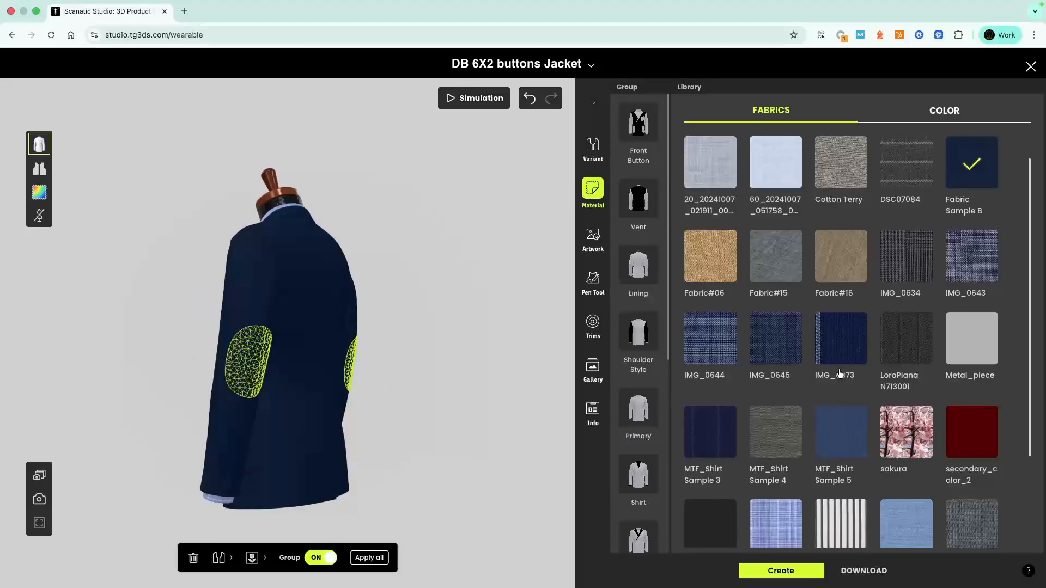
{"action": "scroll", "coordinate": [931, 401], "scroll_direction": "down", "scroll_amount": 3}
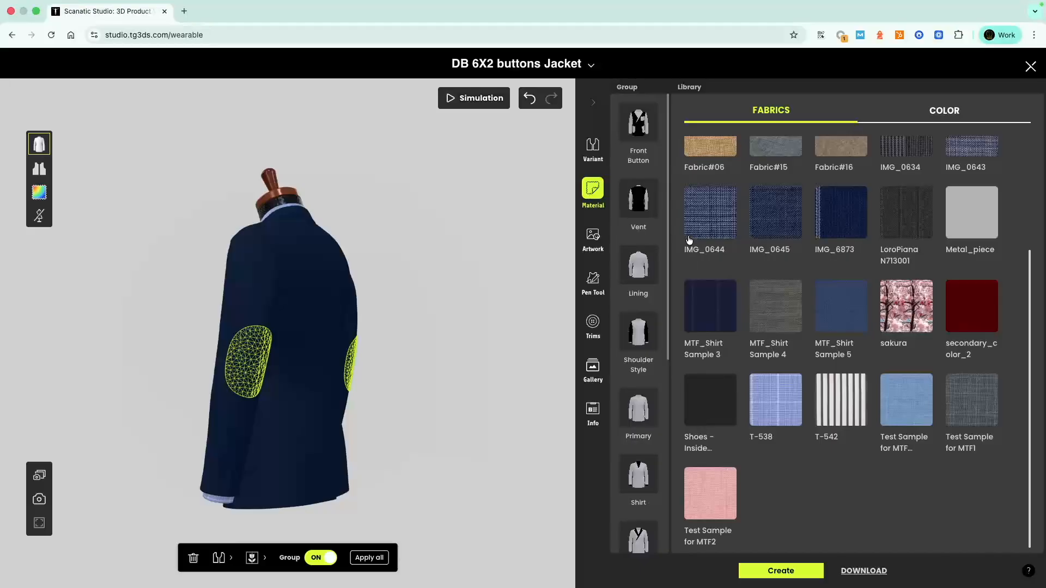
{"action": "scroll", "coordinate": [818, 262], "scroll_direction": "up", "scroll_amount": 2}
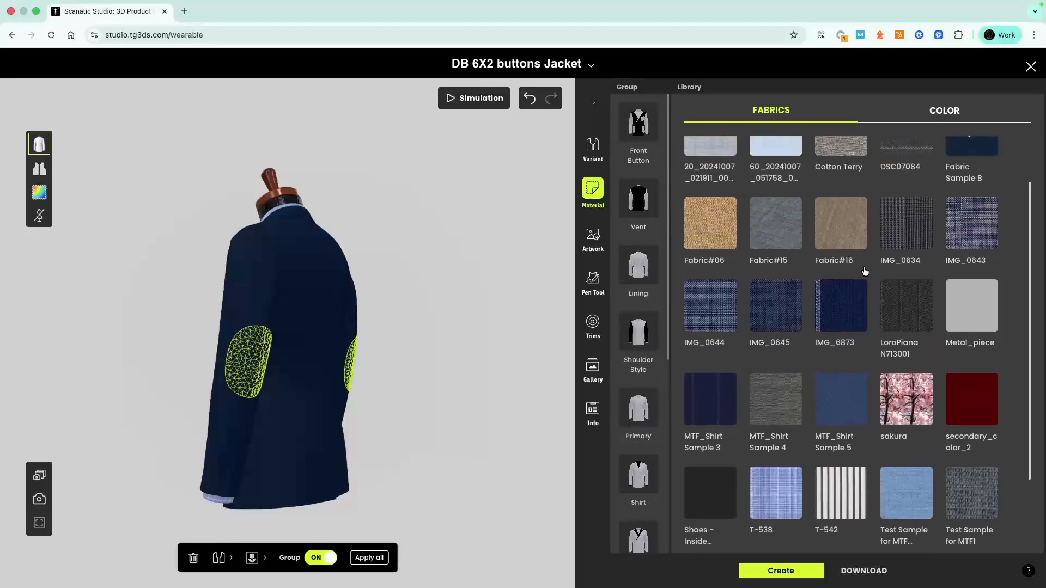
{"action": "left_click", "coordinate": [862, 235]}
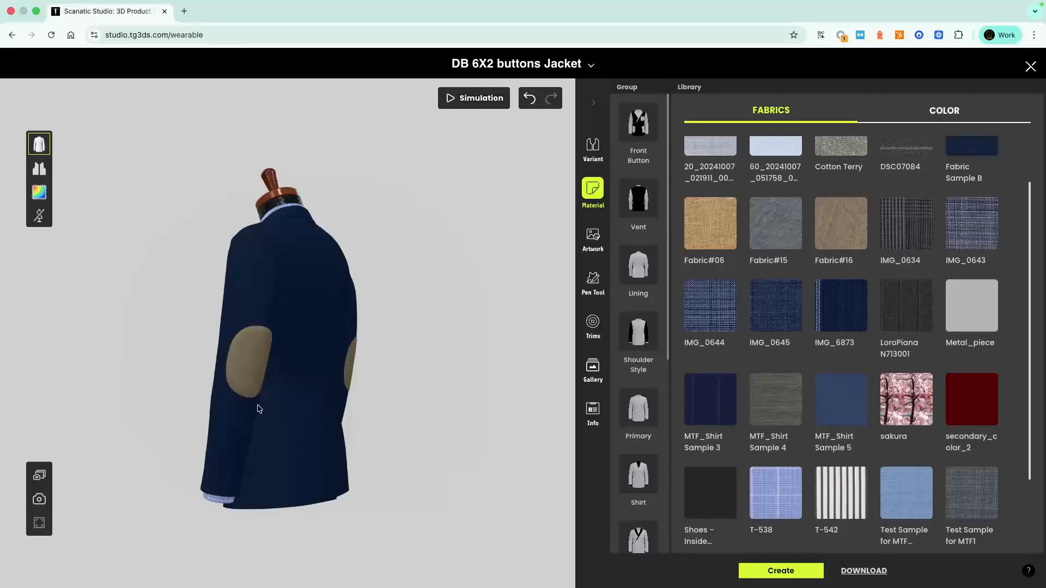
- Switch to the 2D pattern view and apply the IMG_0643 fabric to the Vent group's pattern pieces
{"action": "left_click_drag", "start_coordinate": [256, 409], "coordinate": [488, 420]}
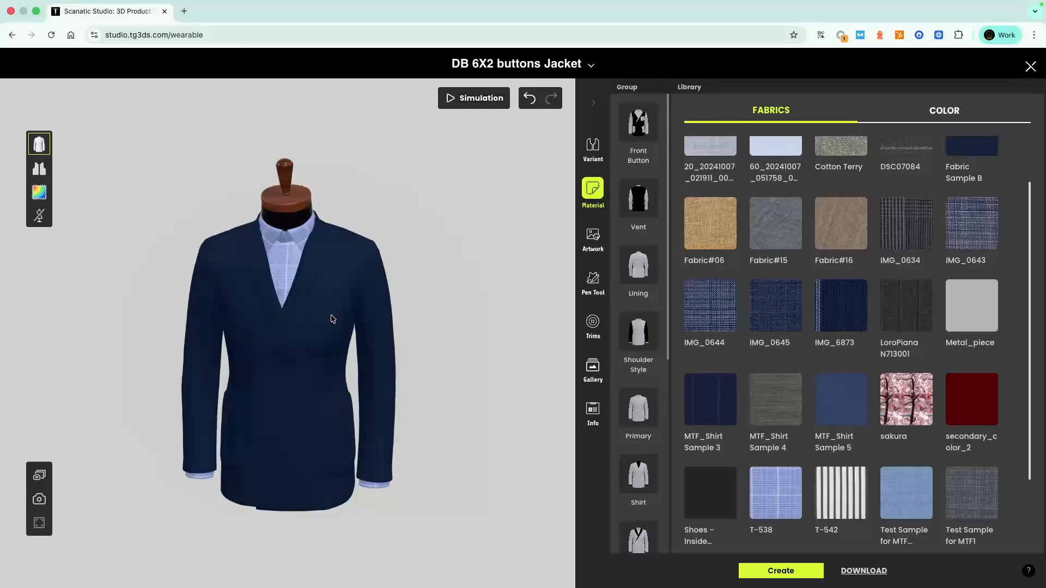
{"action": "left_click", "coordinate": [41, 170]}
{"action": "scroll", "coordinate": [338, 462], "scroll_direction": "up", "scroll_amount": 5}
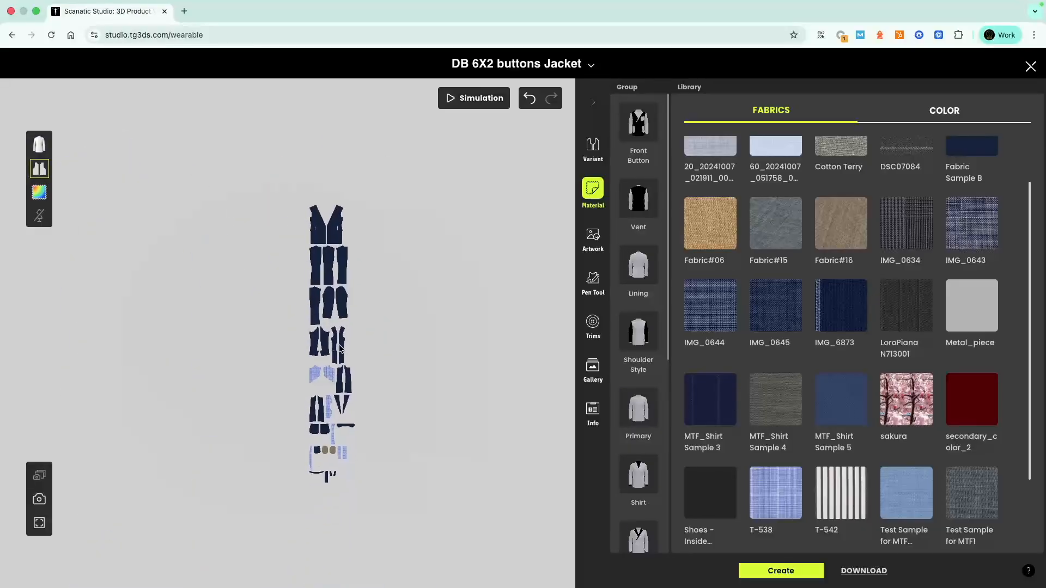
{"action": "scroll", "coordinate": [334, 347], "scroll_direction": "down", "scroll_amount": 2}
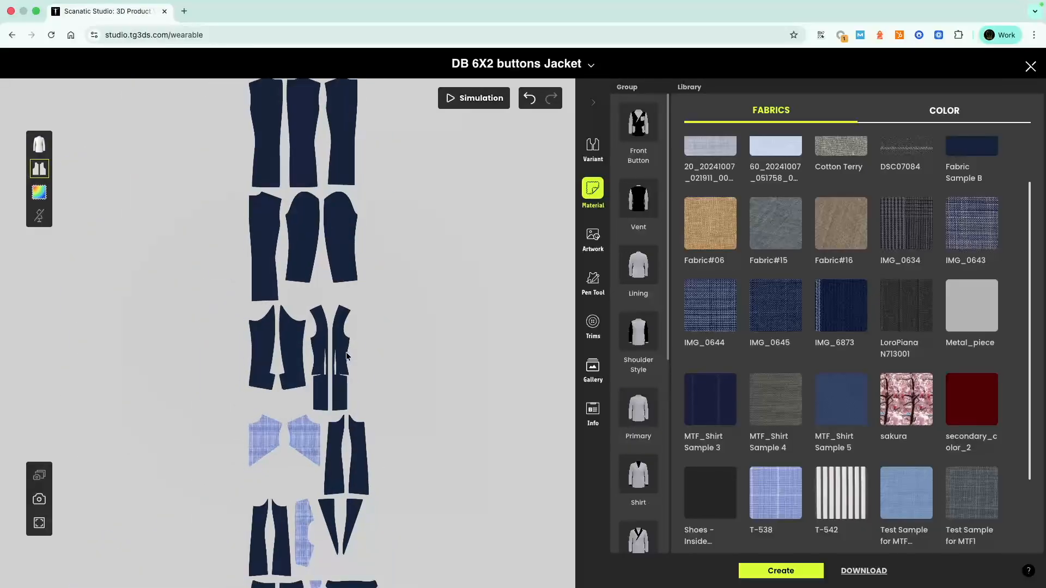
{"action": "left_click_drag", "start_coordinate": [408, 358], "coordinate": [404, 287]}
{"action": "left_click", "coordinate": [351, 401]}
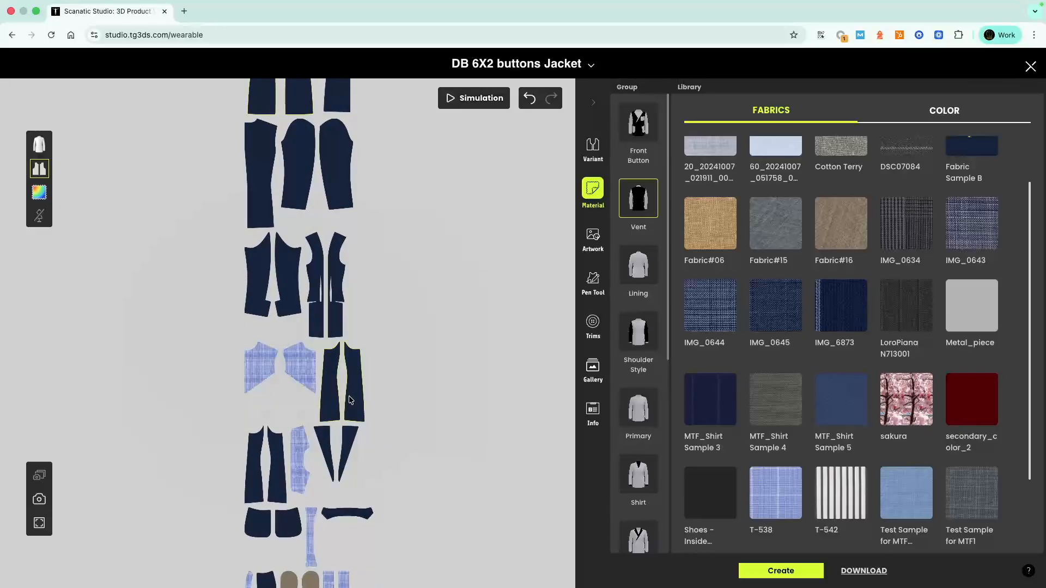
{"action": "left_click", "coordinate": [957, 243]}
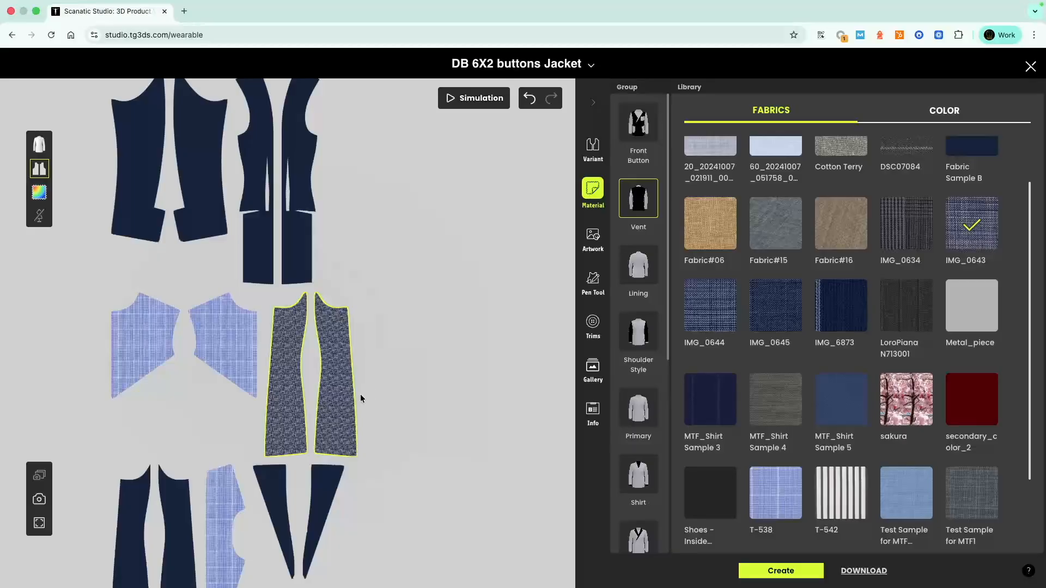
- Return to the 3D view and inspect the vent fabric from the jacket's side and back
{"action": "left_click", "coordinate": [44, 151]}
{"action": "left_click_drag", "start_coordinate": [397, 354], "coordinate": [195, 351]}
{"action": "left_click", "coordinate": [417, 332]}
{"action": "left_click_drag", "start_coordinate": [297, 328], "coordinate": [425, 331]}
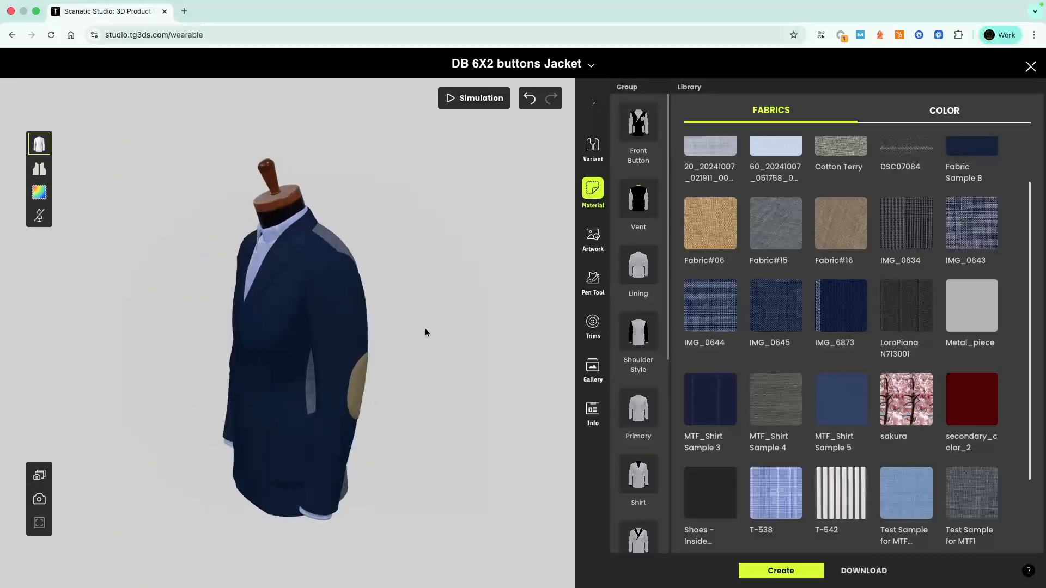
{"action": "left_click", "coordinate": [45, 164]}
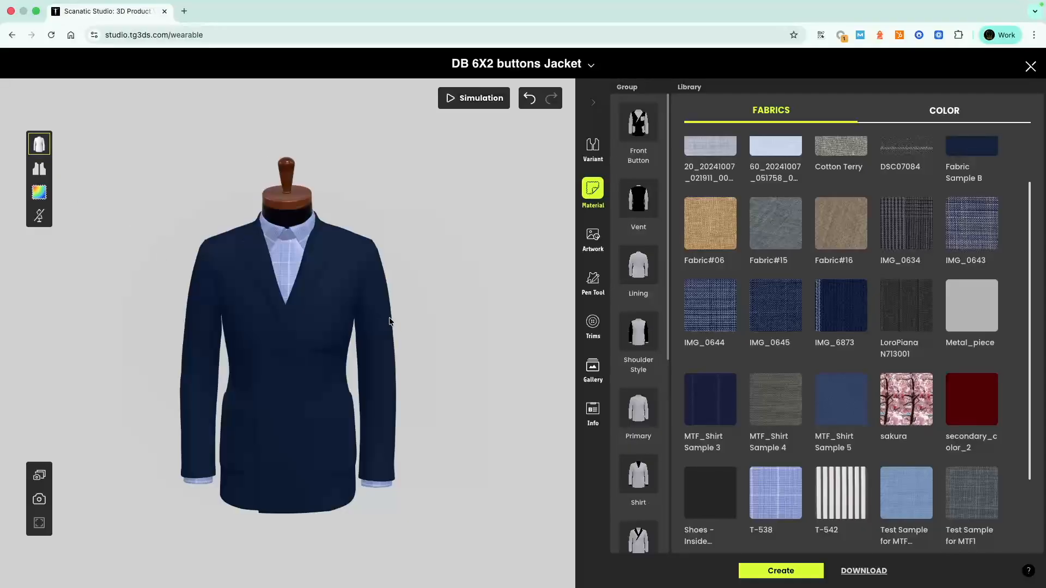
- Open the artwork library and review the sources offered for adding new artwork
{"action": "left_click", "coordinate": [593, 236]}
{"action": "left_click", "coordinate": [666, 115]}
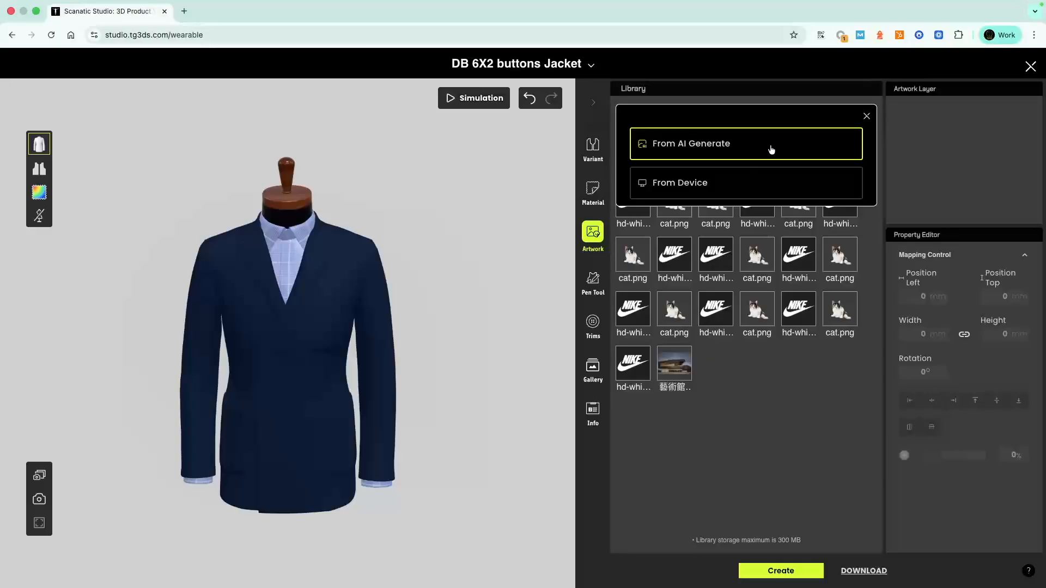
{"action": "left_click", "coordinate": [866, 117]}
{"action": "left_click", "coordinate": [597, 245]}
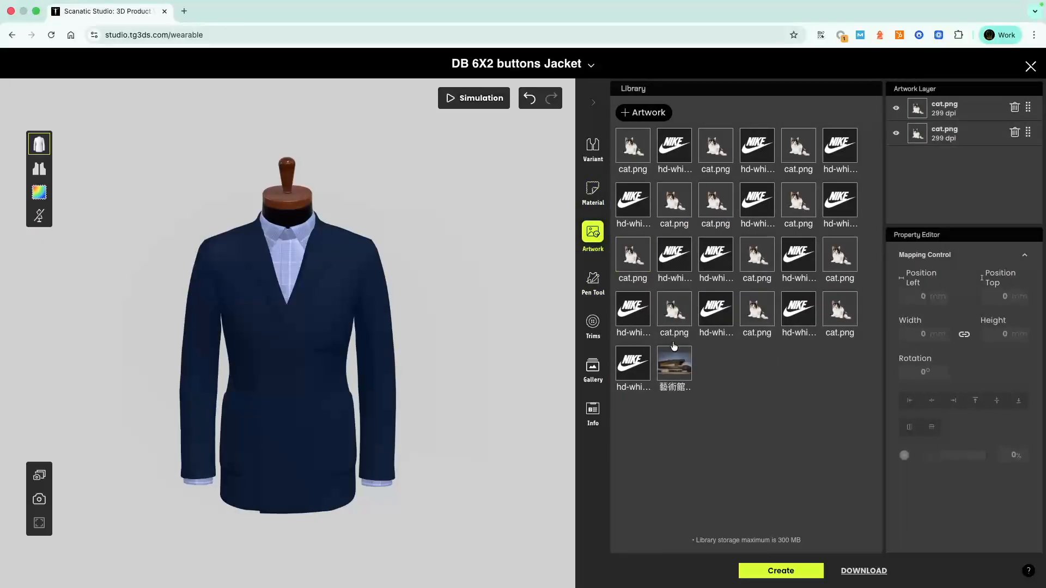
- Try placing the first cat.png artwork on the jacket's chest, about 110 mm left and 209 mm top, and delete it
{"action": "left_click", "coordinate": [633, 143]}
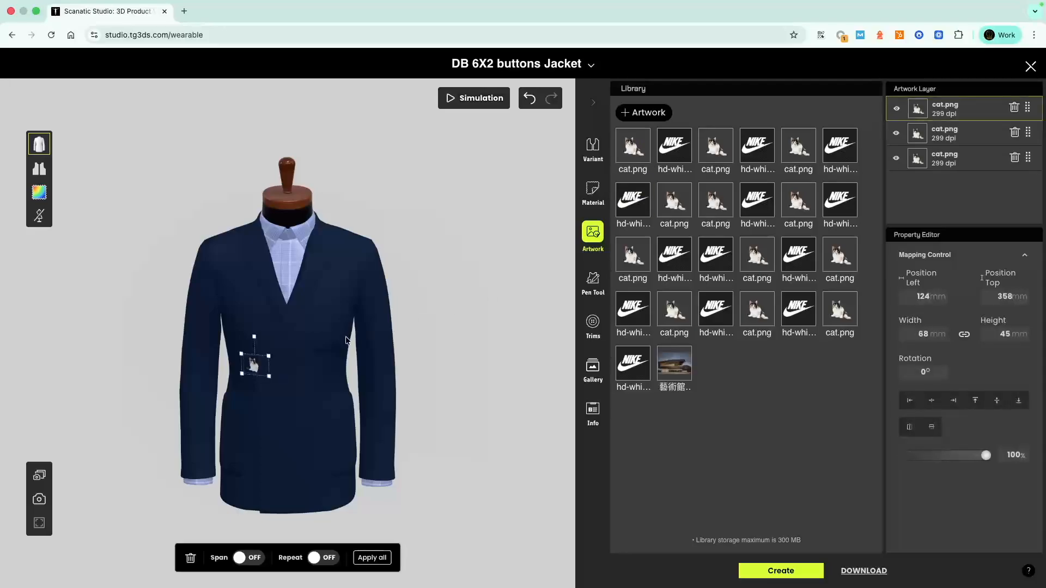
{"action": "left_click_drag", "start_coordinate": [260, 366], "coordinate": [250, 300]}
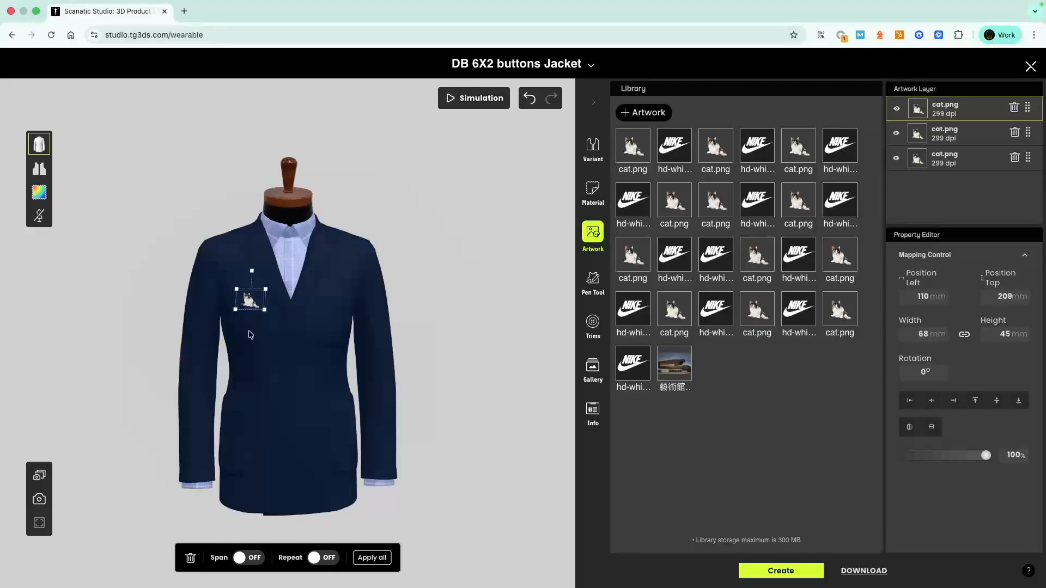
{"action": "left_click", "coordinate": [190, 358]}
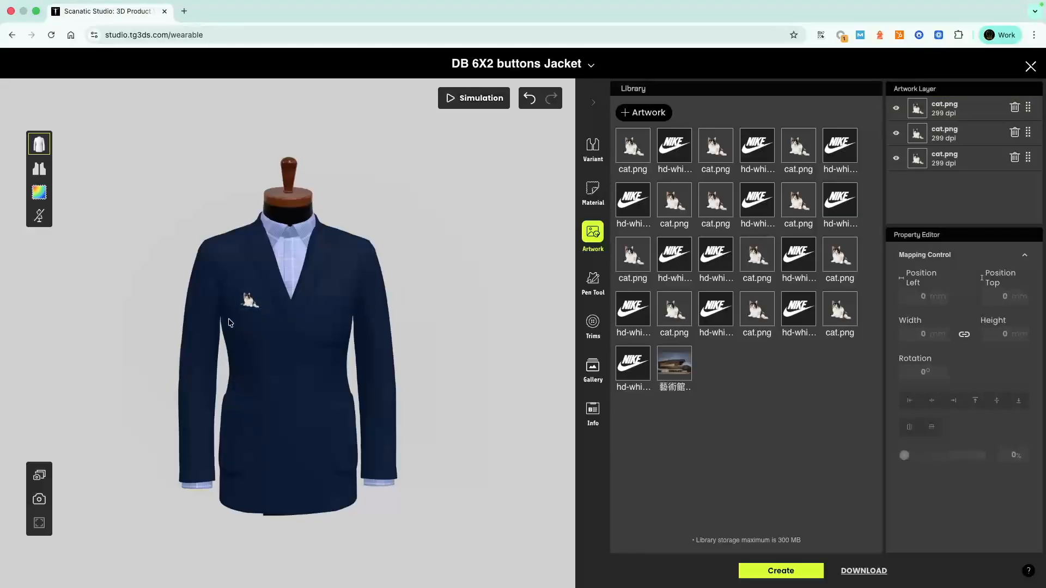
{"action": "left_click", "coordinate": [246, 300]}
{"action": "key", "text": "Delete"}
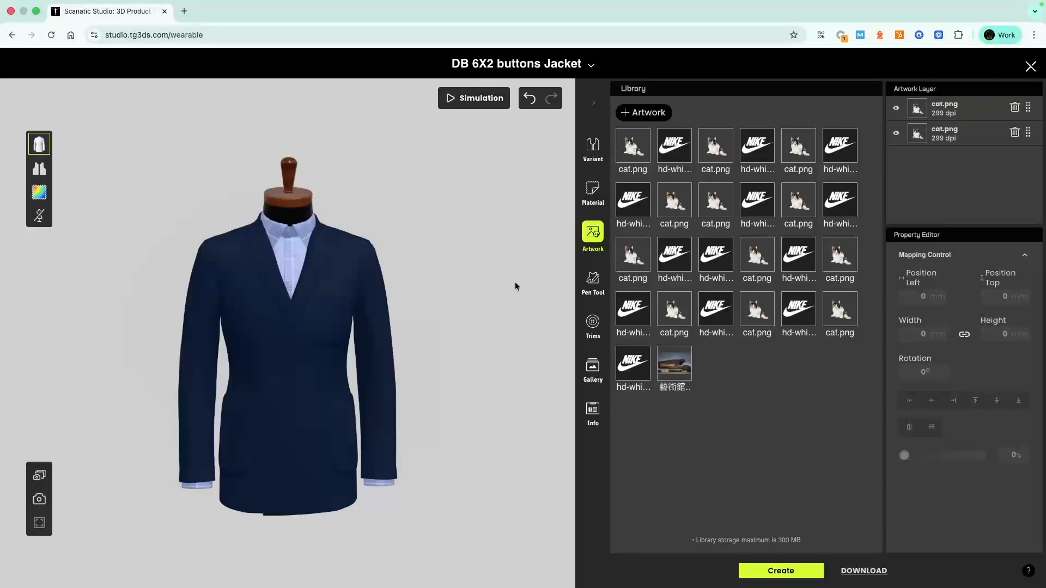
- Review the Pen Tool's drawing settings and the button, buttonhole and stitch collections under Trims
{"action": "left_click", "coordinate": [593, 279]}
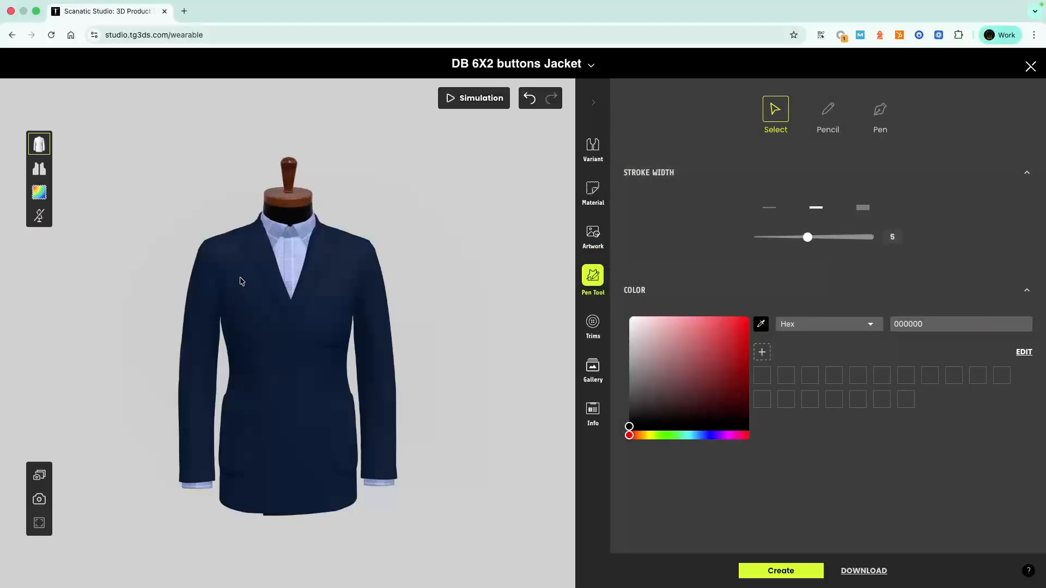
{"action": "left_click", "coordinate": [593, 324]}
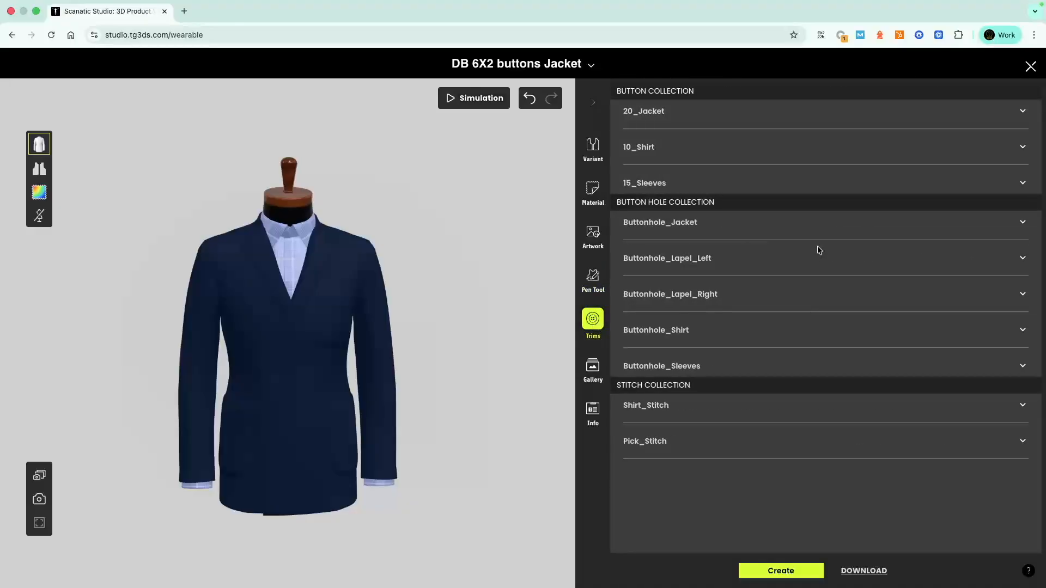
{"action": "left_click_drag", "start_coordinate": [394, 301], "coordinate": [329, 278]}
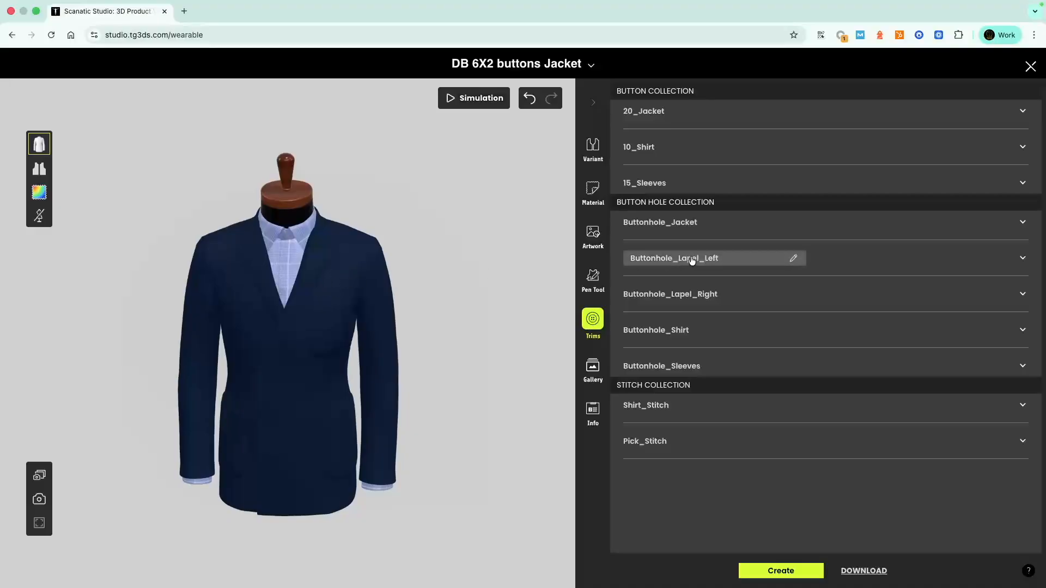
- Add the W7 WOODY 12mm button from the Shirt Button WOODY series to the 20_Jacket button collection
{"action": "left_click", "coordinate": [684, 115]}
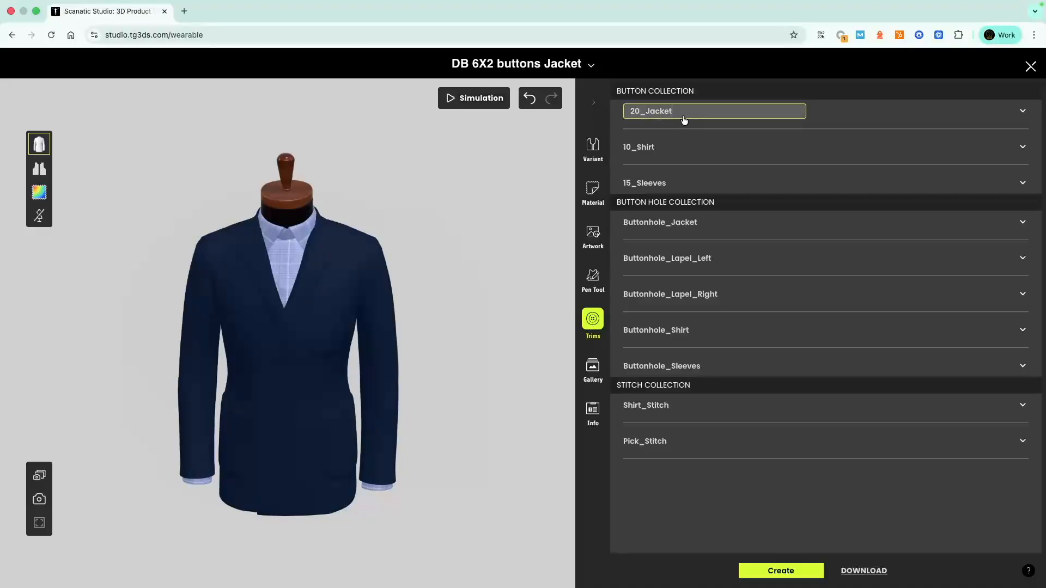
{"action": "left_click", "coordinate": [868, 123]}
{"action": "left_click", "coordinate": [651, 135]}
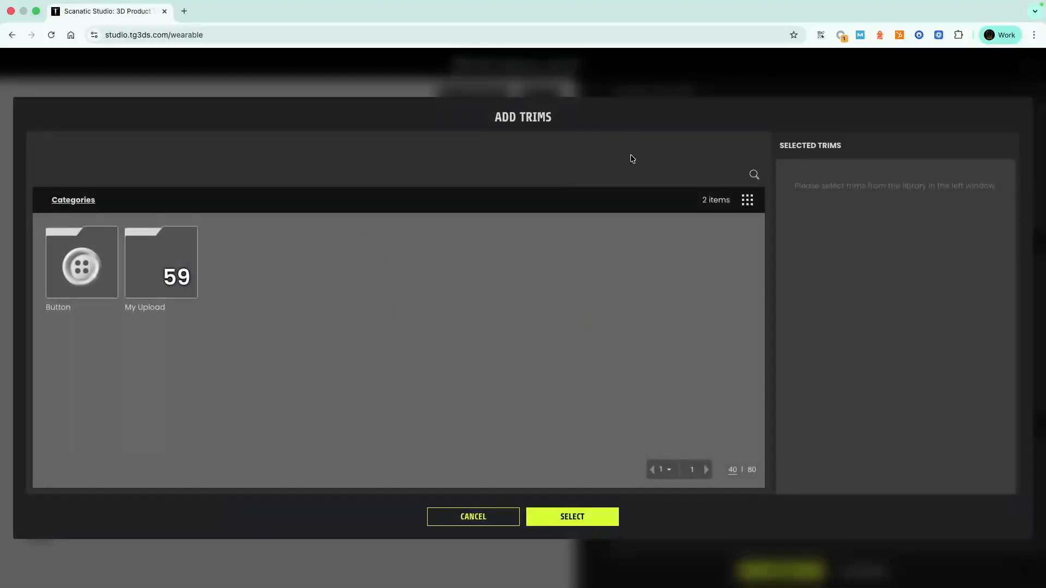
{"action": "left_click", "coordinate": [82, 267]}
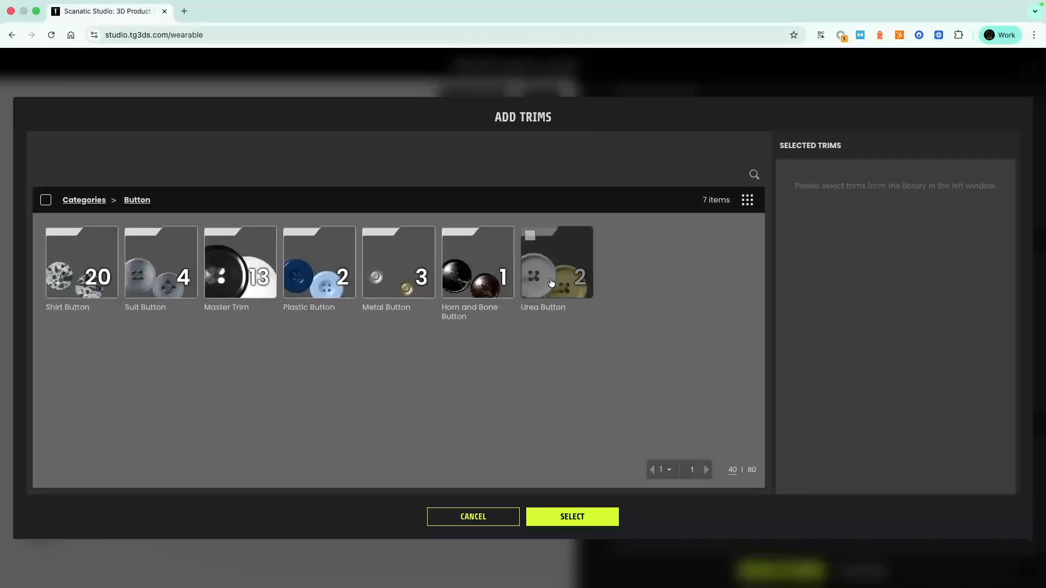
{"action": "left_click", "coordinate": [86, 271]}
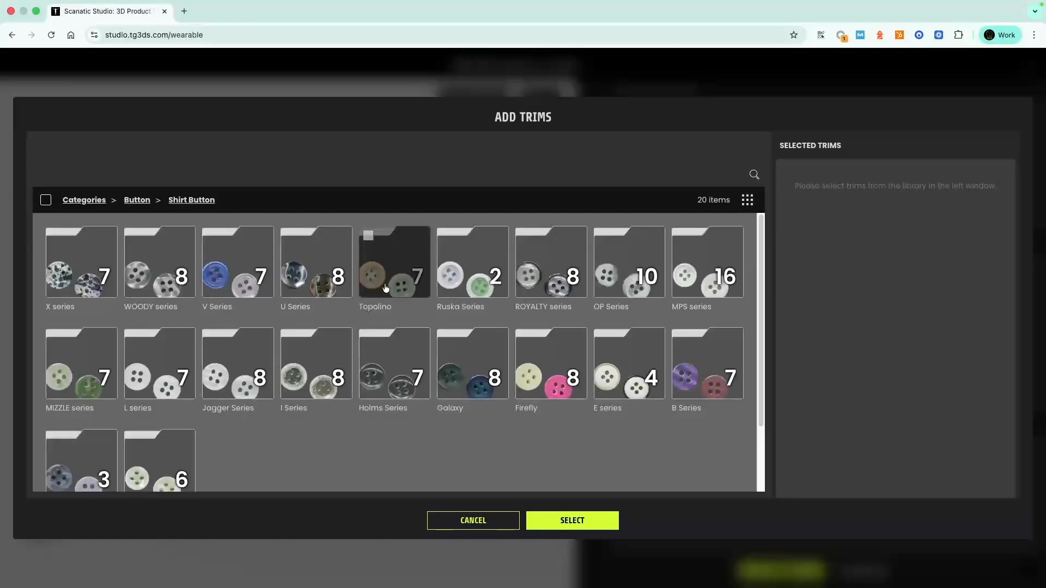
{"action": "left_click", "coordinate": [175, 278]}
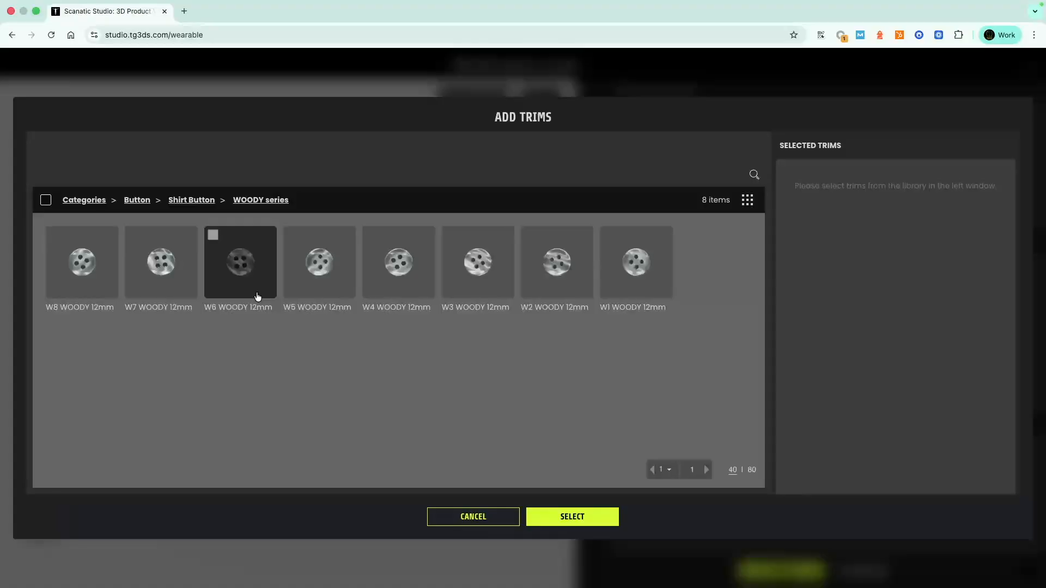
{"action": "left_click", "coordinate": [181, 278]}
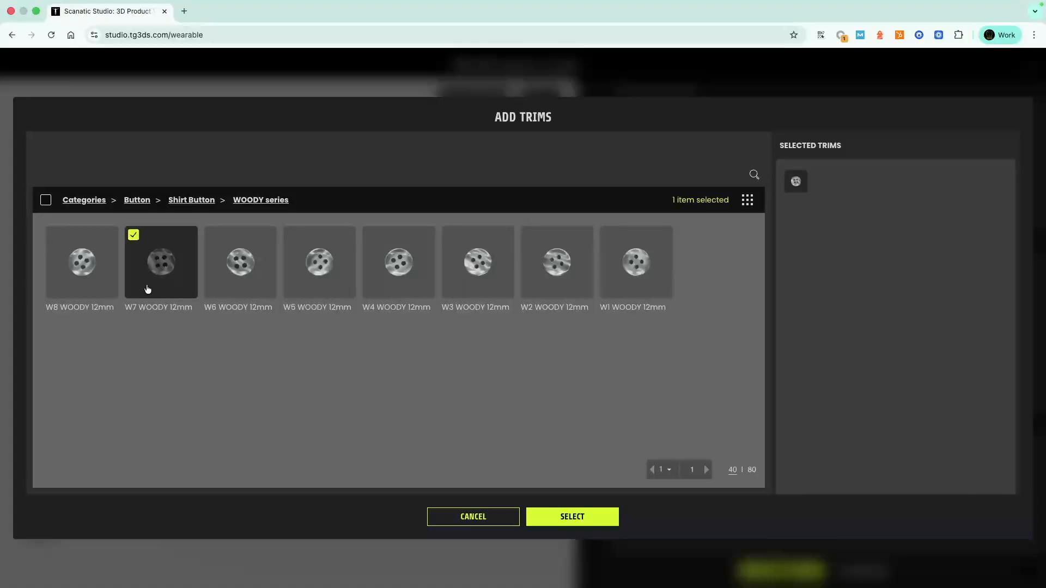
{"action": "left_click", "coordinate": [544, 514]}
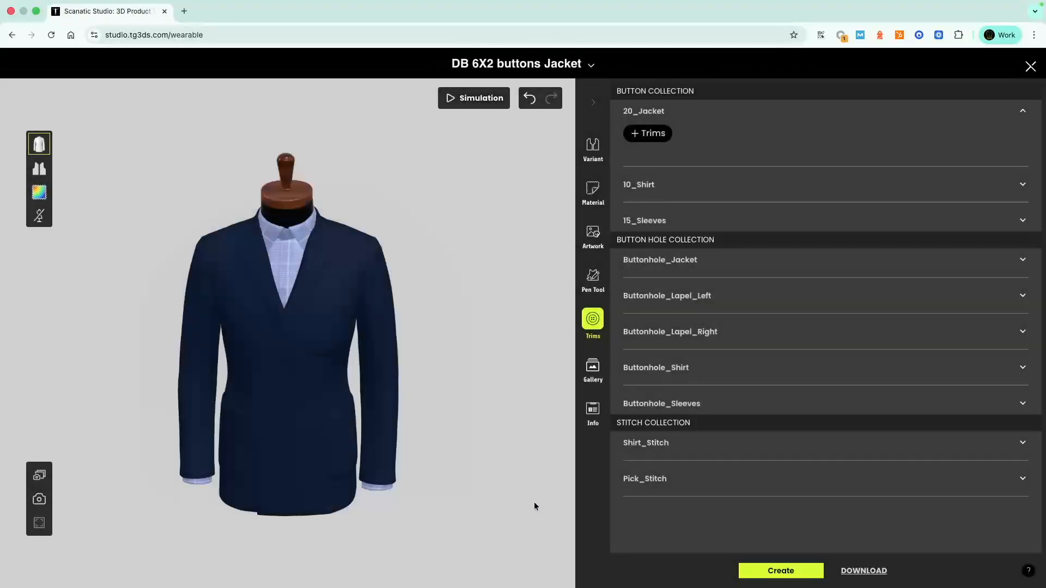
- Apply the W7 WOODY 12mm button to the jacket and inspect it up close from an angle and the front
{"action": "left_click", "coordinate": [649, 178]}
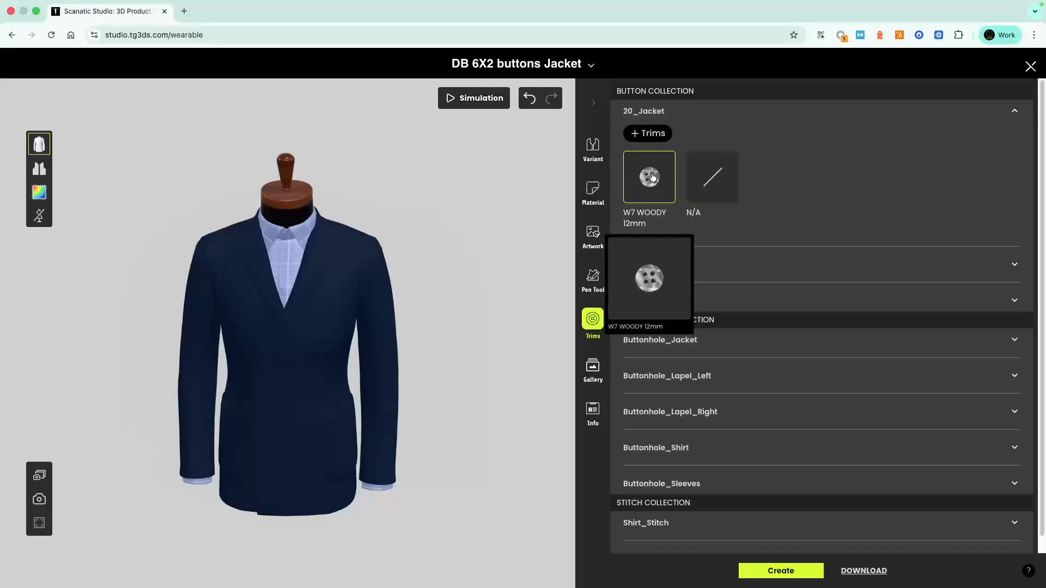
{"action": "left_click_drag", "start_coordinate": [277, 387], "coordinate": [325, 386]}
{"action": "scroll", "coordinate": [307, 393], "scroll_direction": "up", "scroll_amount": 2}
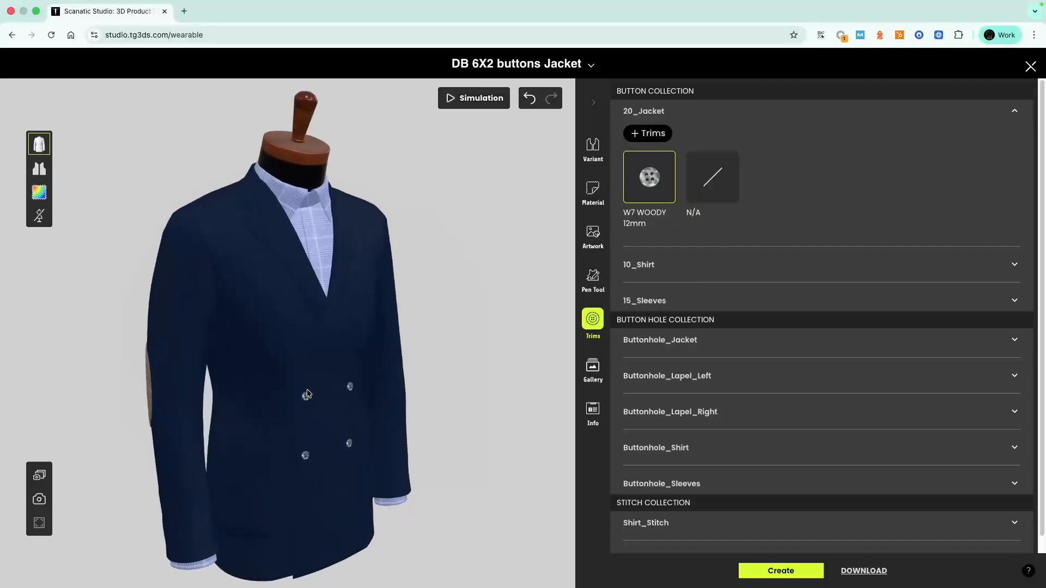
{"action": "scroll", "coordinate": [308, 394], "scroll_direction": "up", "scroll_amount": 2}
{"action": "left_click_drag", "start_coordinate": [364, 428], "coordinate": [326, 420]}
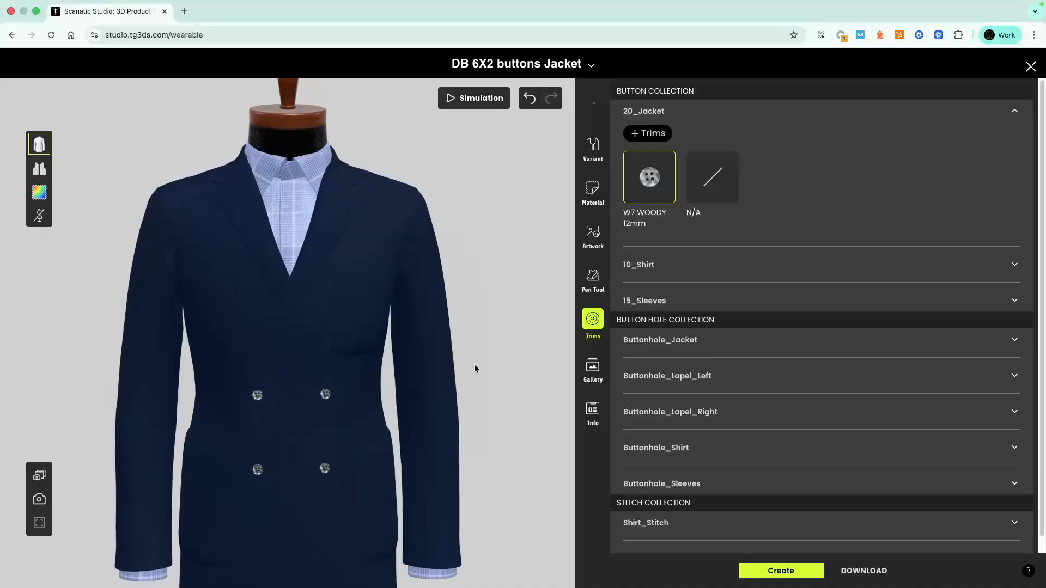
- Add the LK_Thistel stitch from the Lock stitch category to the Pick_Stitch collection
{"action": "scroll", "coordinate": [726, 312], "scroll_direction": "down", "scroll_amount": 1}
{"action": "double_click", "coordinate": [668, 506]}
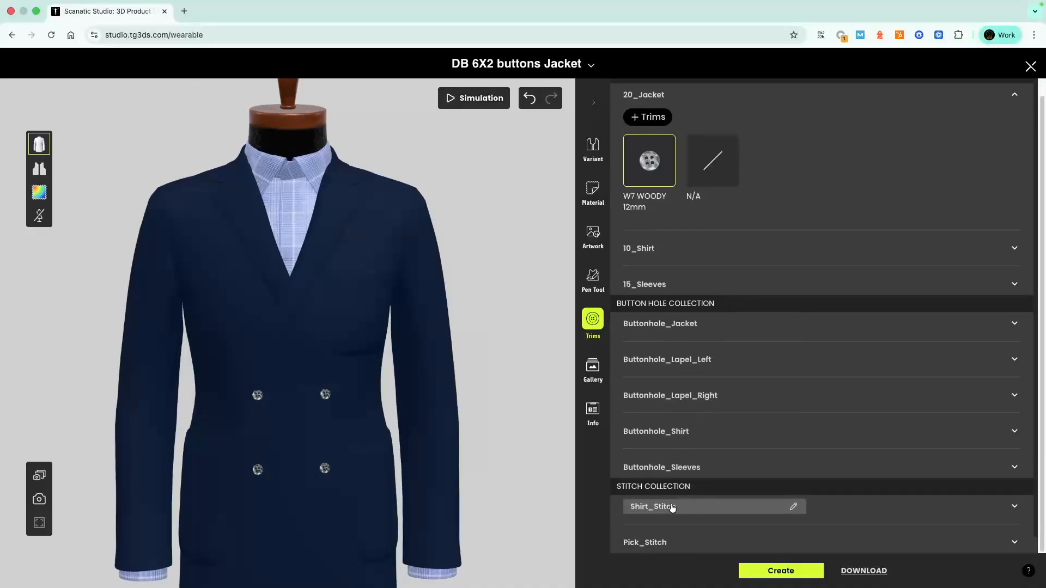
{"action": "double_click", "coordinate": [684, 542]}
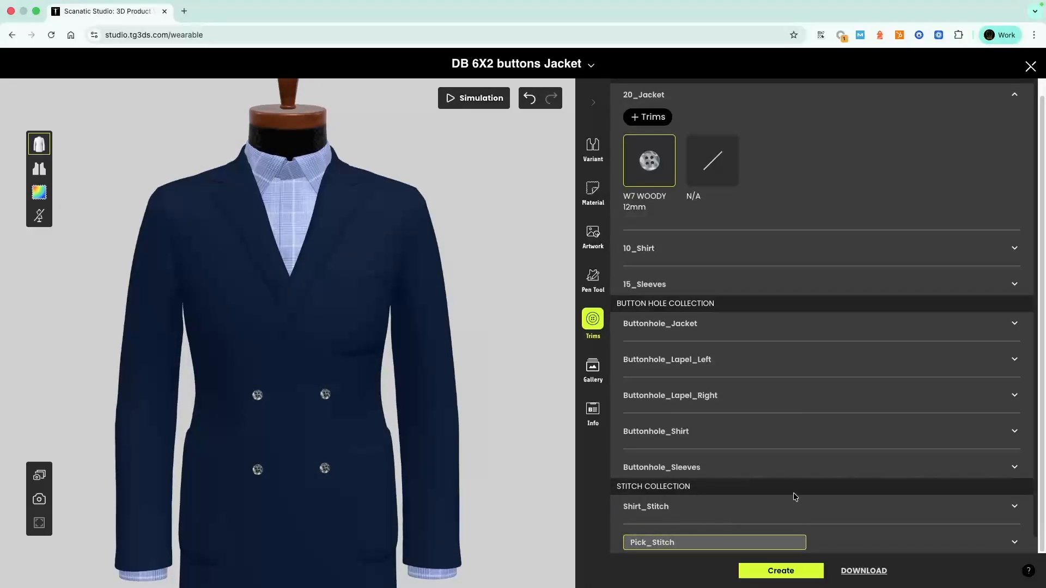
{"action": "left_click", "coordinate": [1014, 544]}
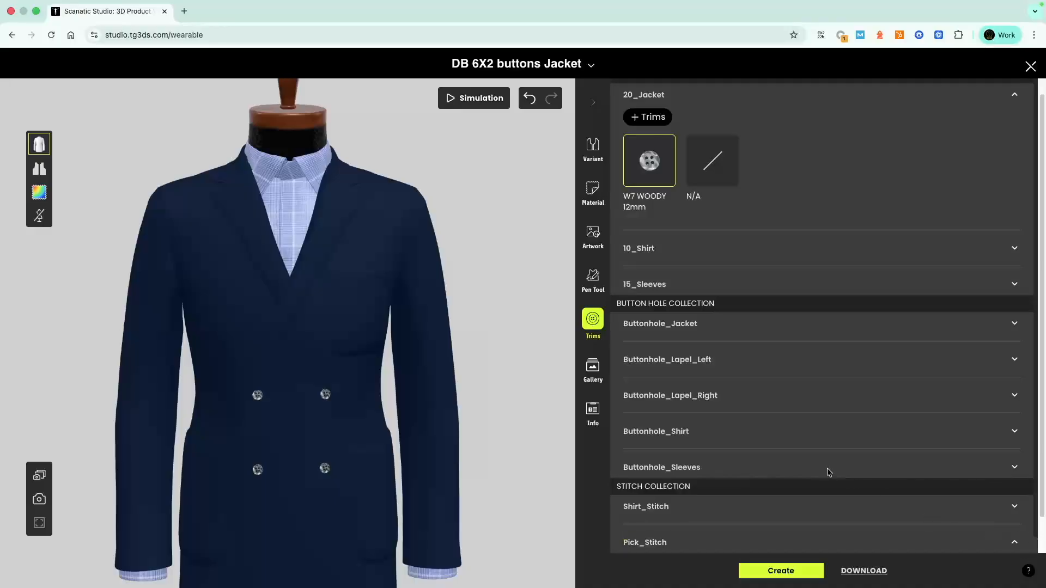
{"action": "scroll", "coordinate": [842, 480], "scroll_direction": "down", "scroll_amount": 2}
{"action": "left_click", "coordinate": [659, 527]}
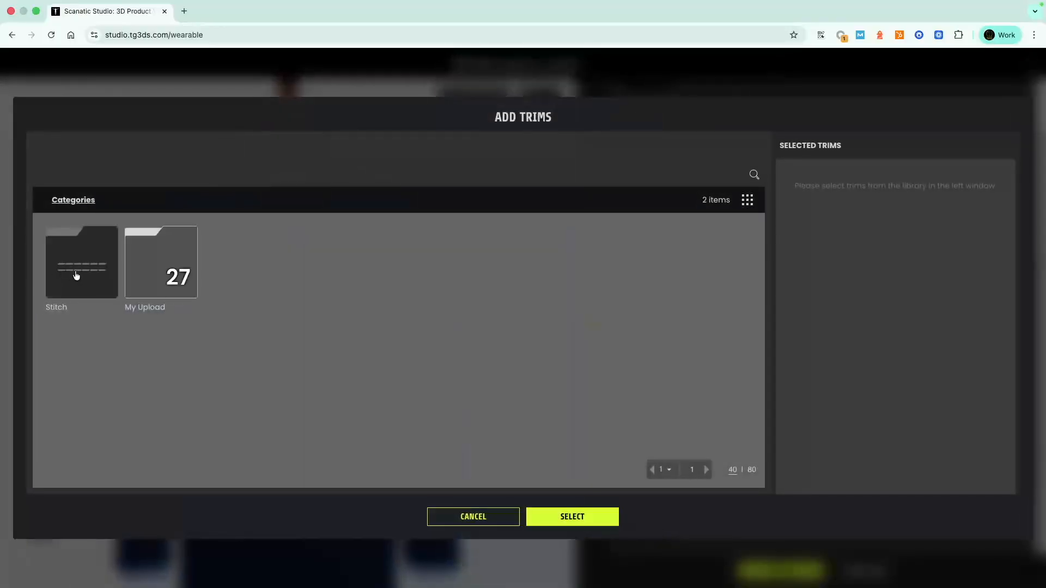
{"action": "left_click", "coordinate": [76, 275]}
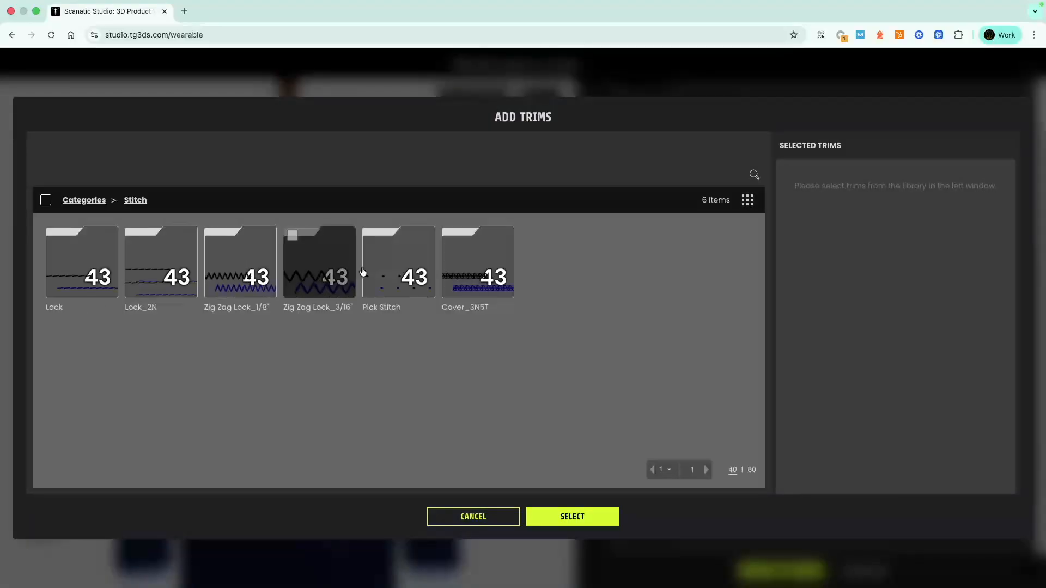
{"action": "left_click", "coordinate": [63, 267]}
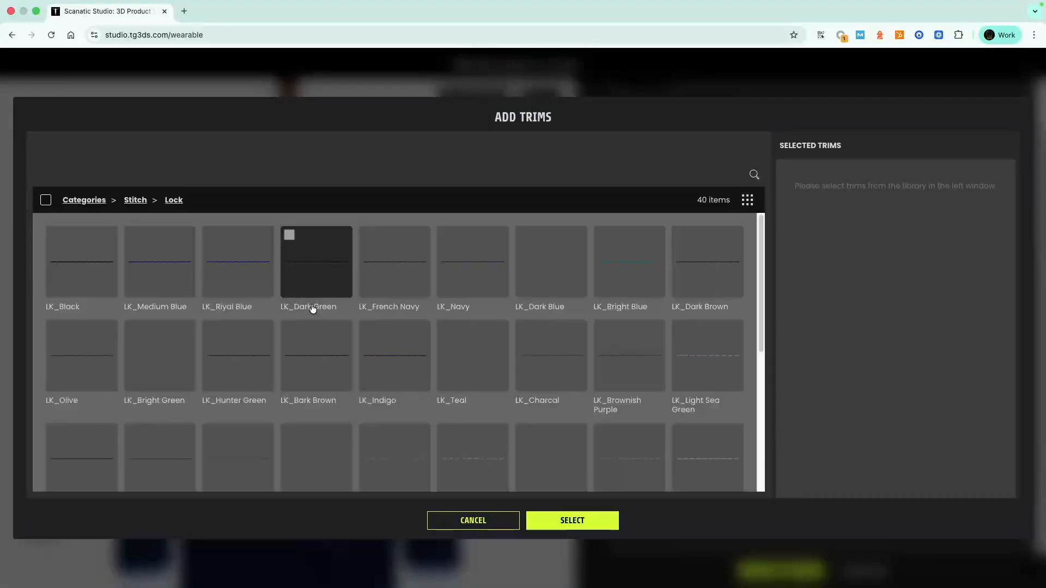
{"action": "scroll", "coordinate": [579, 331], "scroll_direction": "down", "scroll_amount": 1}
{"action": "scroll", "coordinate": [579, 331], "scroll_direction": "down", "scroll_amount": 4}
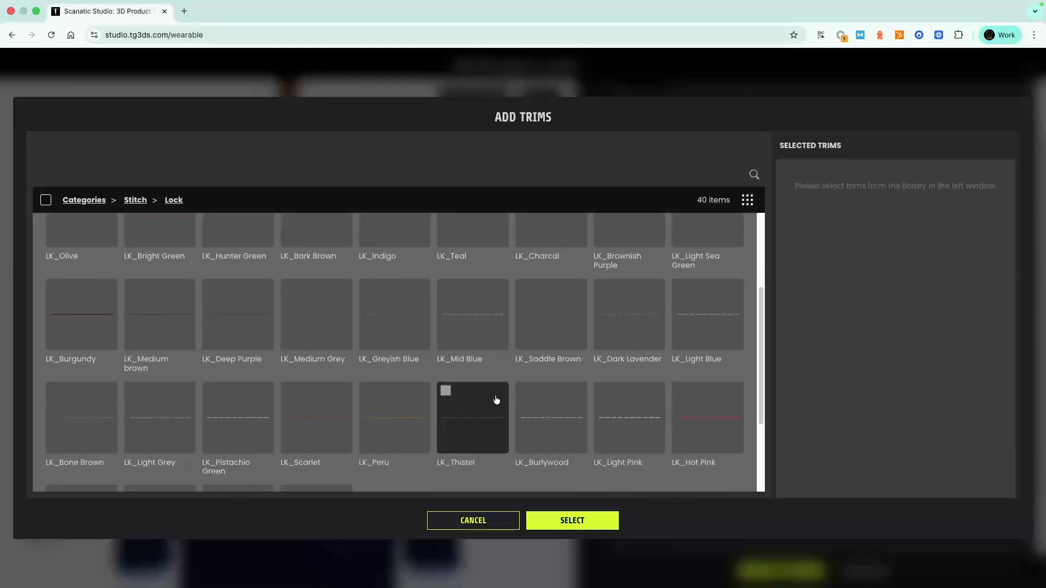
{"action": "left_click", "coordinate": [451, 407]}
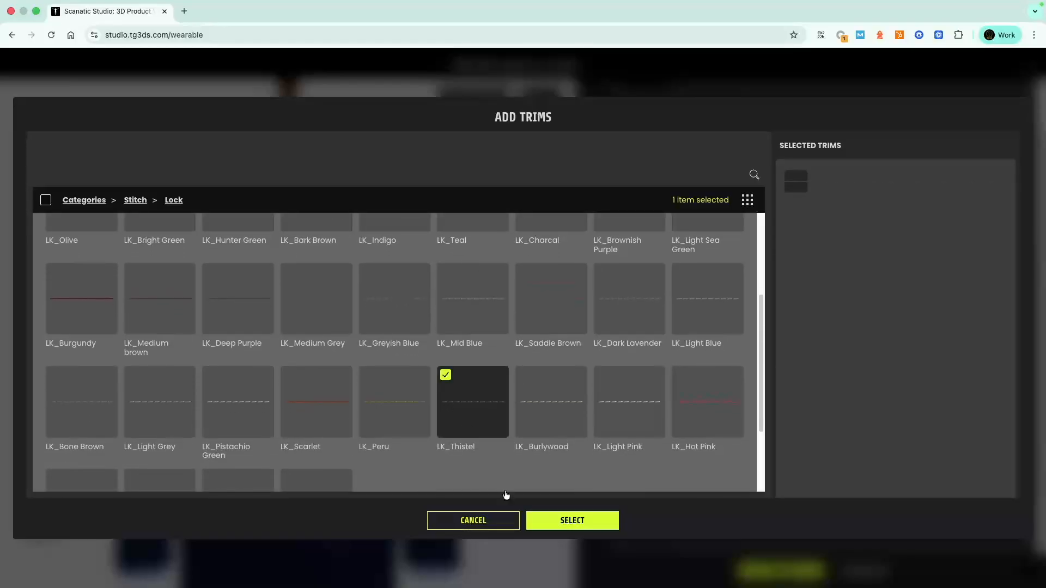
{"action": "left_click", "coordinate": [552, 520]}
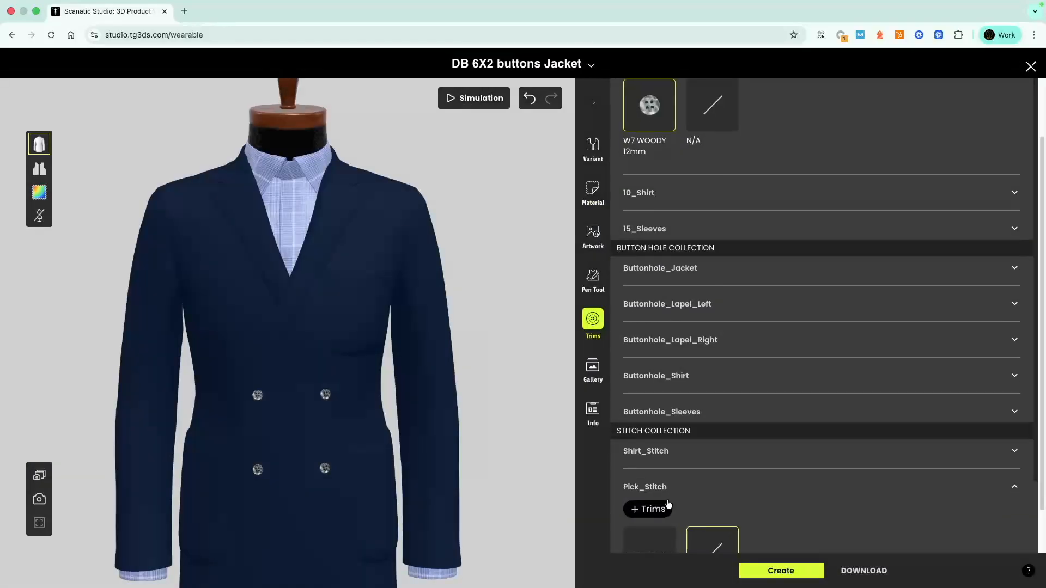
- Apply the LK_Thistel stitch to the jacket's pick stitching and inspect it along the lapels, pockets and front edge
{"action": "scroll", "coordinate": [669, 502], "scroll_direction": "down", "scroll_amount": 1}
{"action": "left_click", "coordinate": [639, 510]}
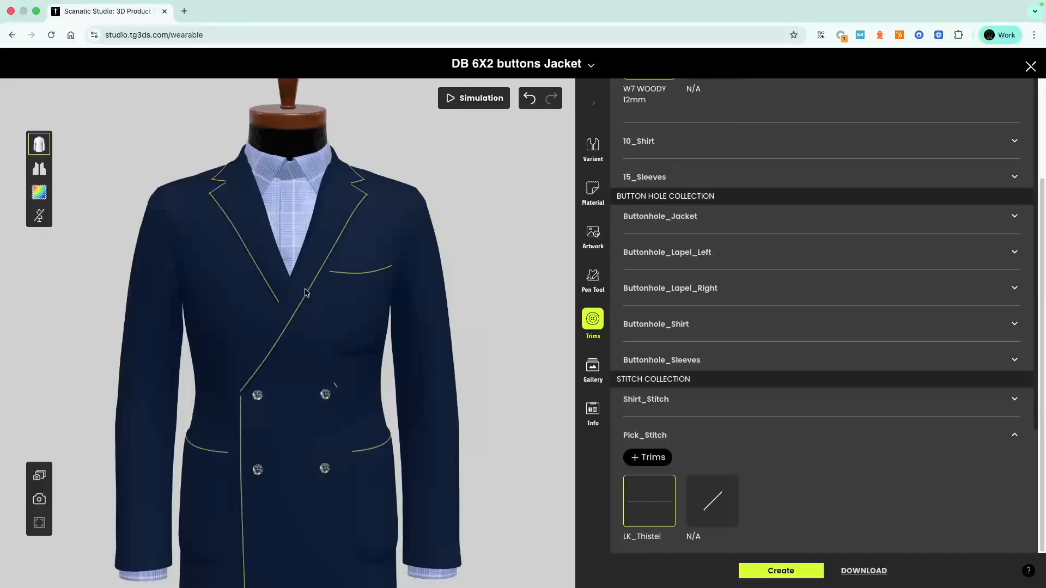
{"action": "scroll", "coordinate": [335, 240], "scroll_direction": "up", "scroll_amount": 8}
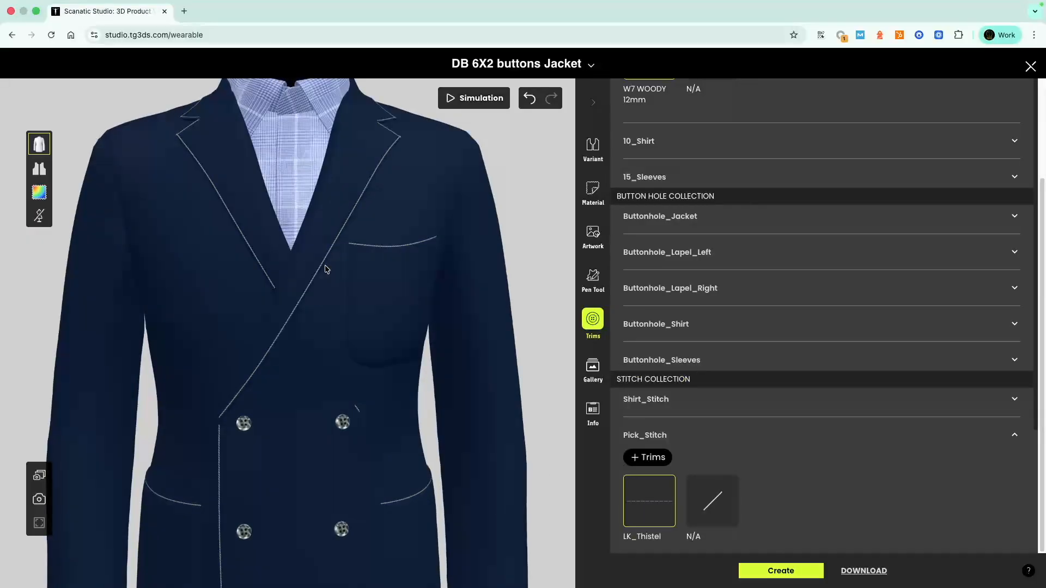
{"action": "scroll", "coordinate": [301, 334], "scroll_direction": "up", "scroll_amount": 3}
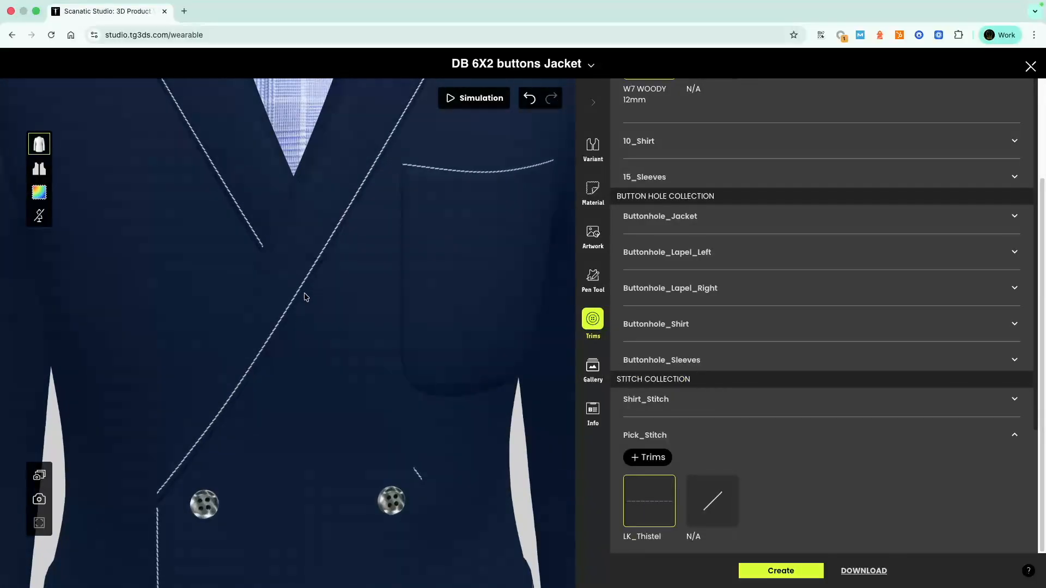
{"action": "scroll", "coordinate": [299, 356], "scroll_direction": "down", "scroll_amount": 10}
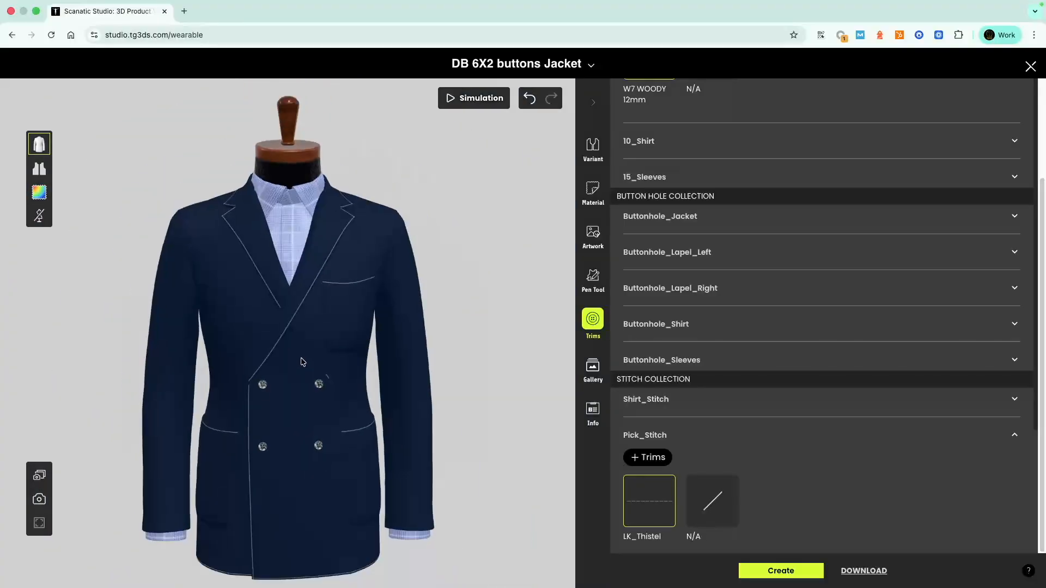
{"action": "mouse_move", "coordinate": [416, 336]}
{"action": "left_mouse_down"}
{"action": "mouse_move", "coordinate": [191, 349]}
{"action": "mouse_move", "coordinate": [397, 343]}
{"action": "left_mouse_up"}
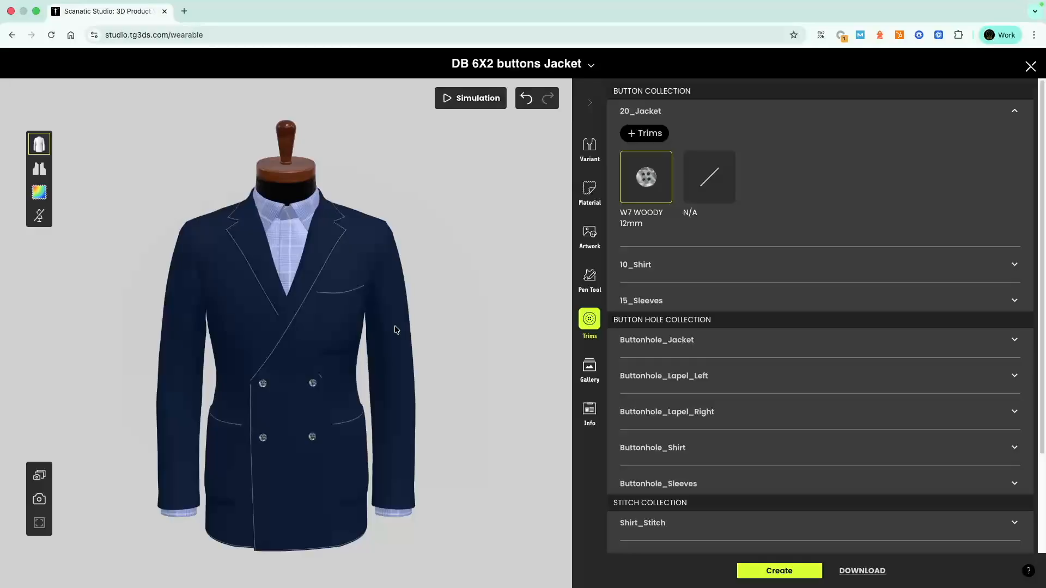
- Review the Lifelike Render options in the gallery and view the jacket from different angles
{"action": "left_click", "coordinate": [589, 363]}
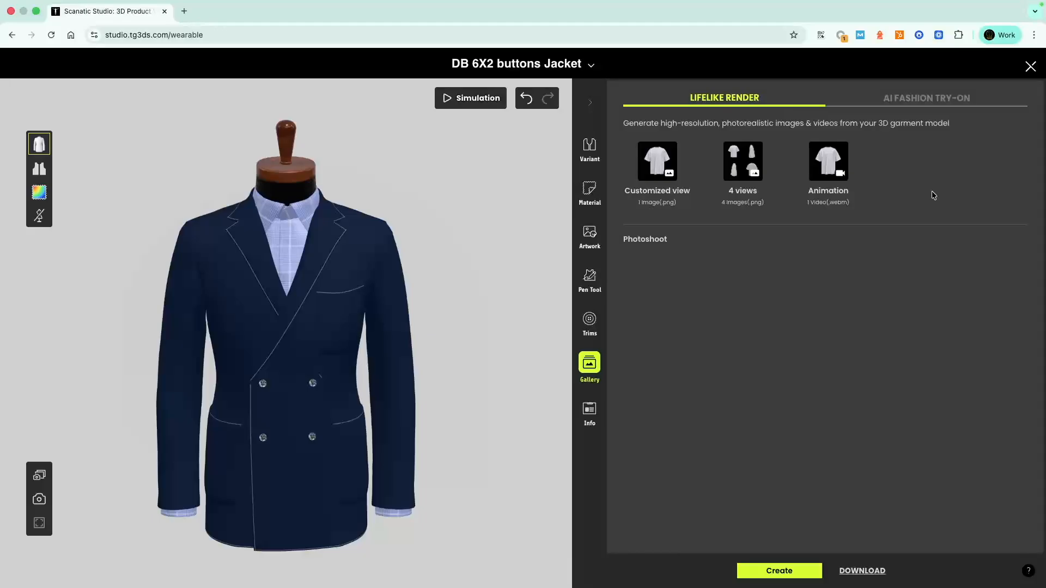
{"action": "left_click_drag", "start_coordinate": [310, 363], "coordinate": [293, 363]}
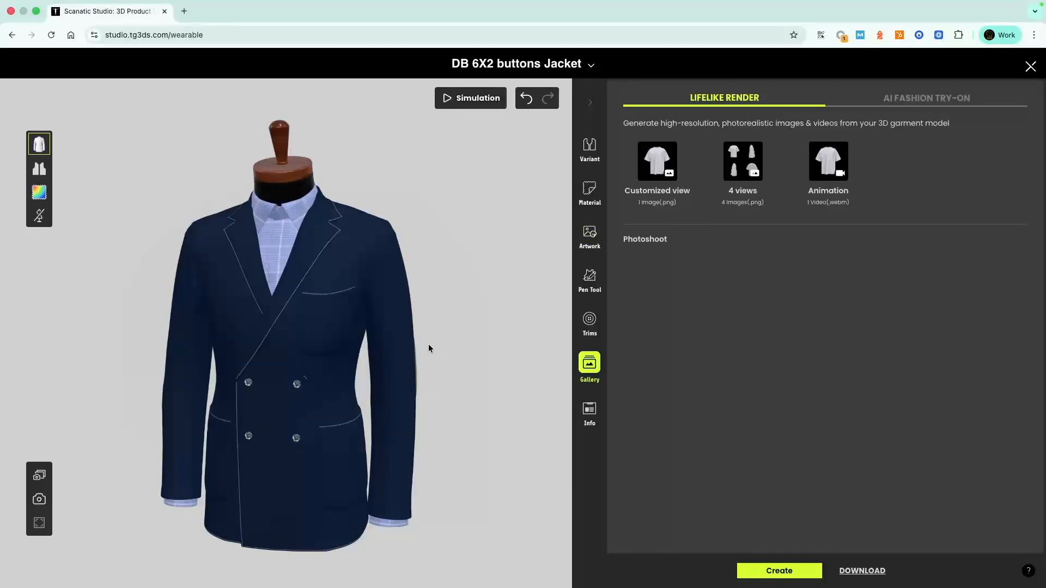
{"action": "left_click_drag", "start_coordinate": [284, 327], "coordinate": [347, 325]}
- Return to the jacket's fabric materials and create the customized jacket as a new product in the collection
{"action": "left_click", "coordinate": [589, 191]}
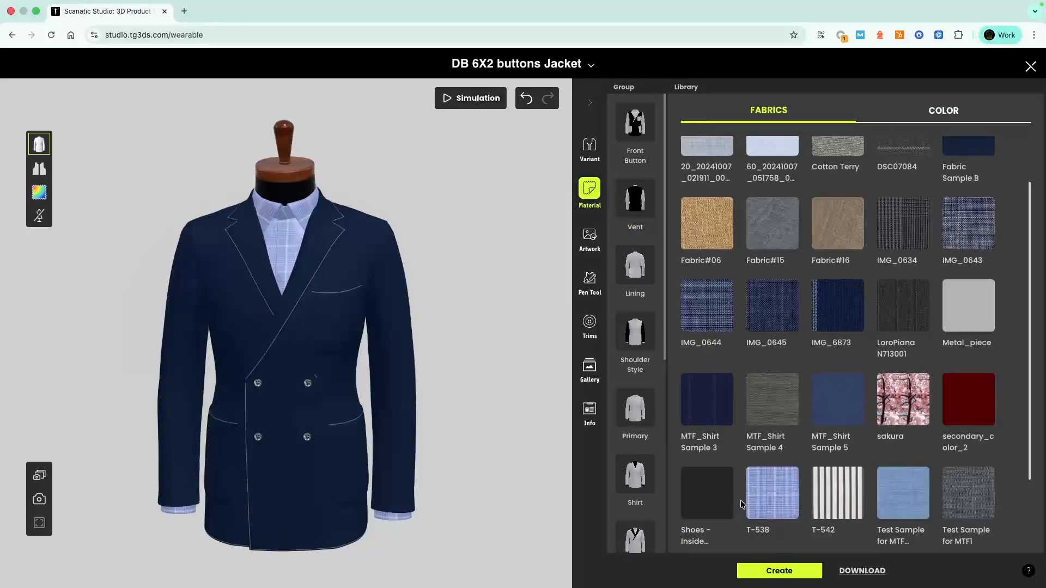
{"action": "left_click", "coordinate": [796, 570]}
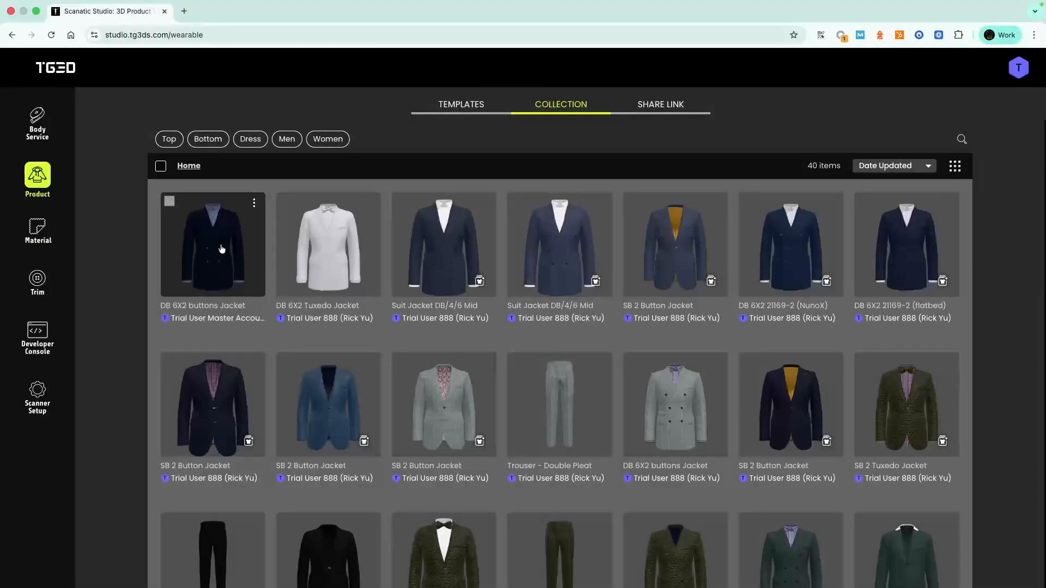
- Reopen the newly created DB 6X2 buttons Jacket from the collection, review its variant options and 3D model, and close it
{"action": "left_click", "coordinate": [222, 249]}
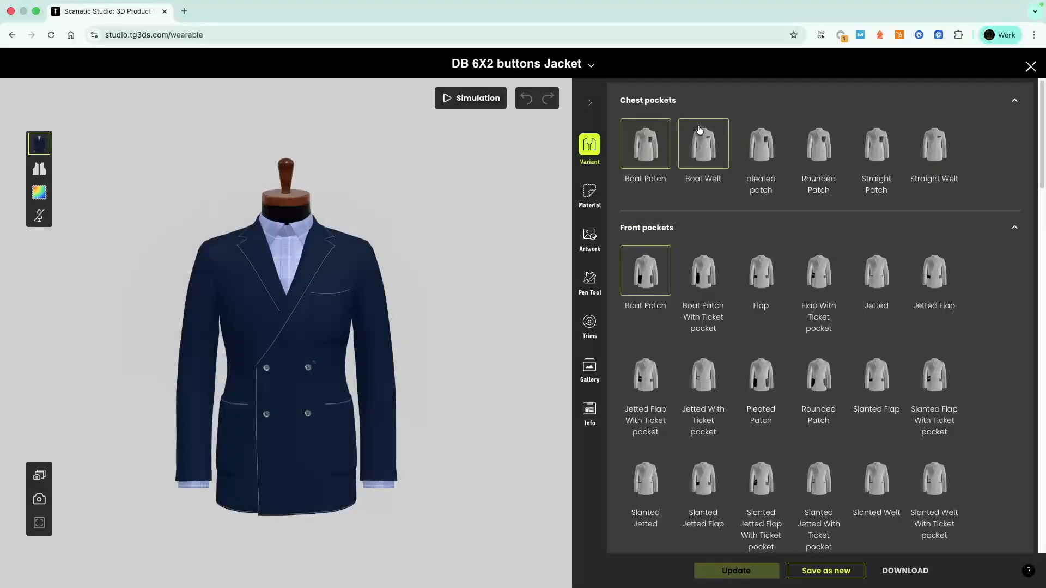
{"action": "scroll", "coordinate": [806, 417], "scroll_direction": "down", "scroll_amount": 5}
{"action": "scroll", "coordinate": [784, 381], "scroll_direction": "down", "scroll_amount": 4}
{"action": "scroll", "coordinate": [752, 338], "scroll_direction": "up", "scroll_amount": 9}
{"action": "mouse_move", "coordinate": [338, 335]}
{"action": "left_mouse_down"}
{"action": "mouse_move", "coordinate": [180, 336]}
{"action": "mouse_move", "coordinate": [275, 354]}
{"action": "mouse_move", "coordinate": [405, 353]}
{"action": "mouse_move", "coordinate": [375, 348]}
{"action": "mouse_move", "coordinate": [343, 315]}
{"action": "left_mouse_up"}
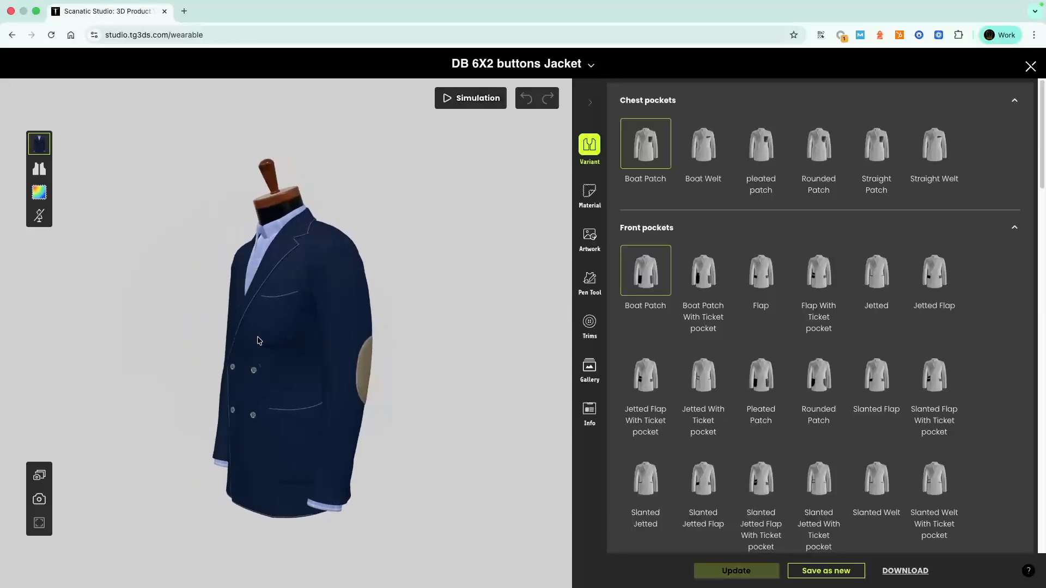
{"action": "left_click", "coordinate": [1031, 66]}
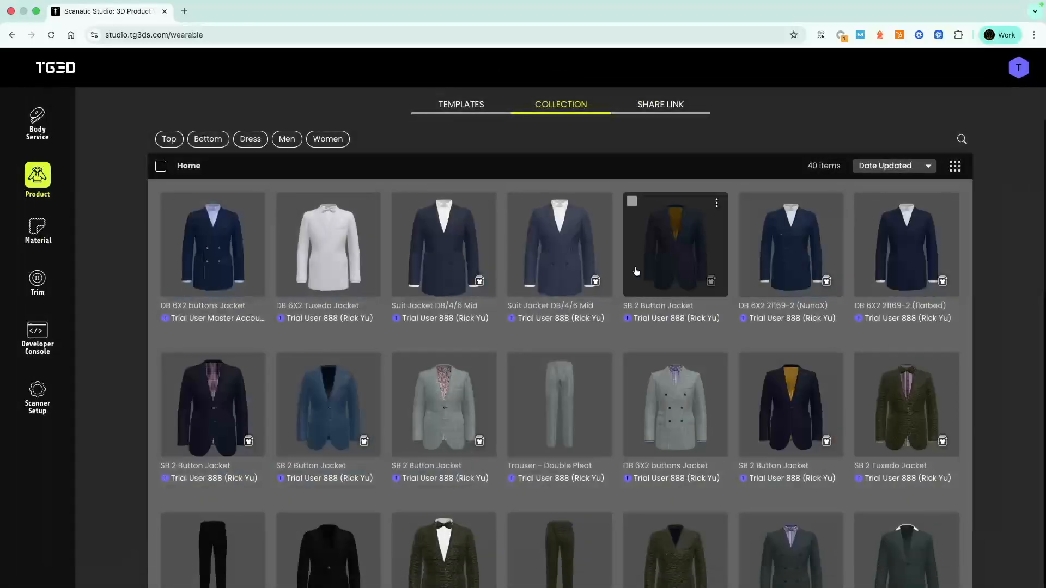
- Start a share link for the new DB 6X2 buttons Jacket in the collection and name it Sample Suit
{"action": "left_click", "coordinate": [255, 204]}
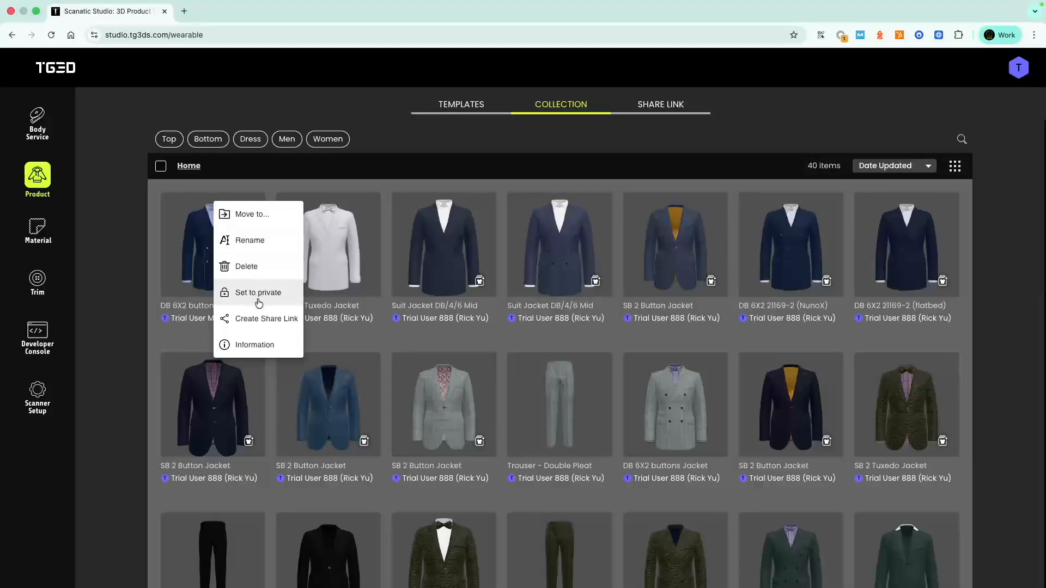
{"action": "left_click", "coordinate": [258, 318]}
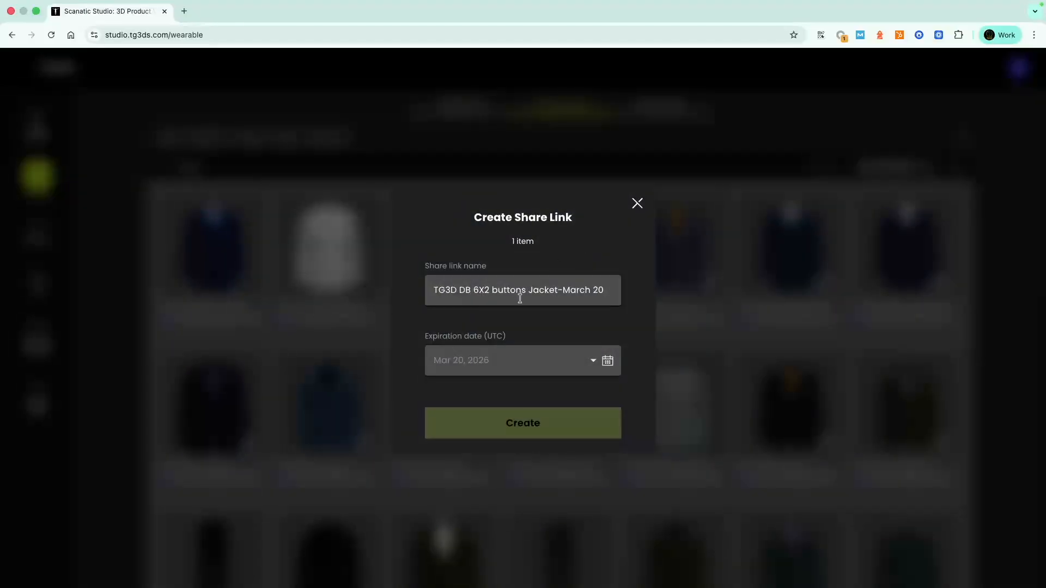
{"action": "triple_click", "coordinate": [469, 290]}
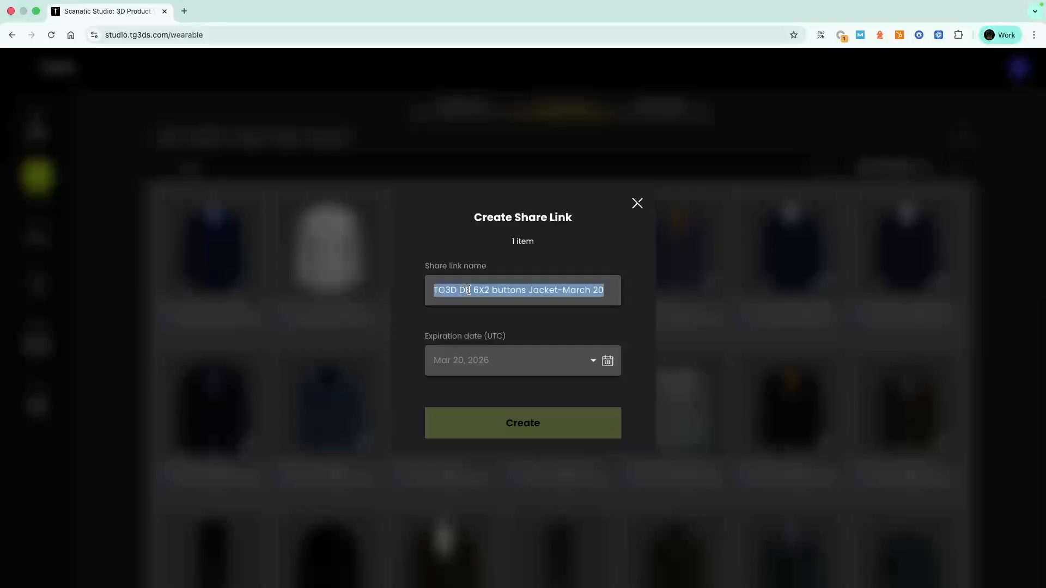
{"action": "type", "text": "Sample Suit"}
- Examine the preset periods and the calendar's months and years available for the share link's expiration date
{"action": "left_click", "coordinate": [593, 361]}
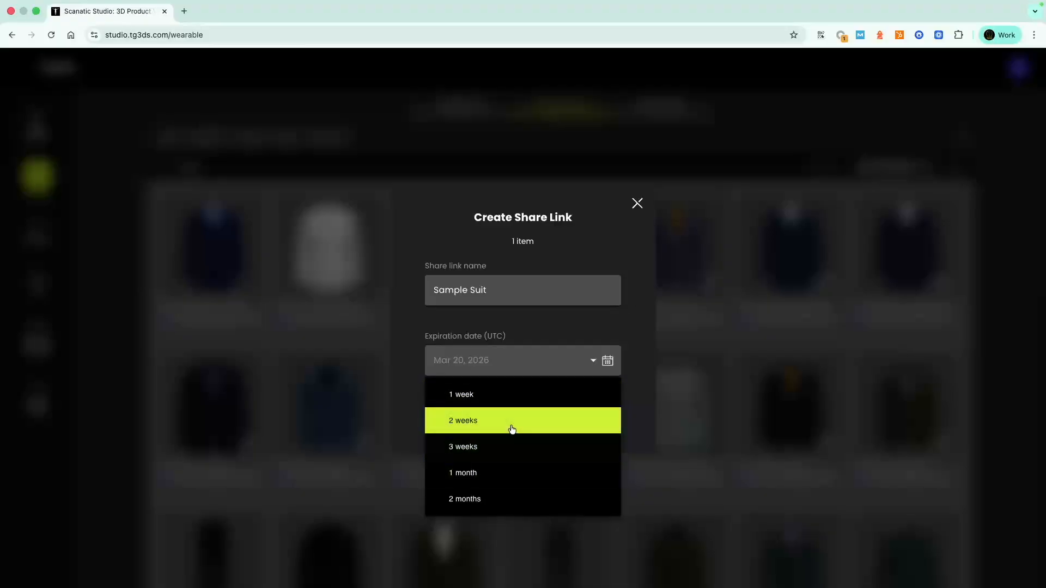
{"action": "left_click", "coordinate": [607, 364]}
{"action": "left_click", "coordinate": [609, 361]}
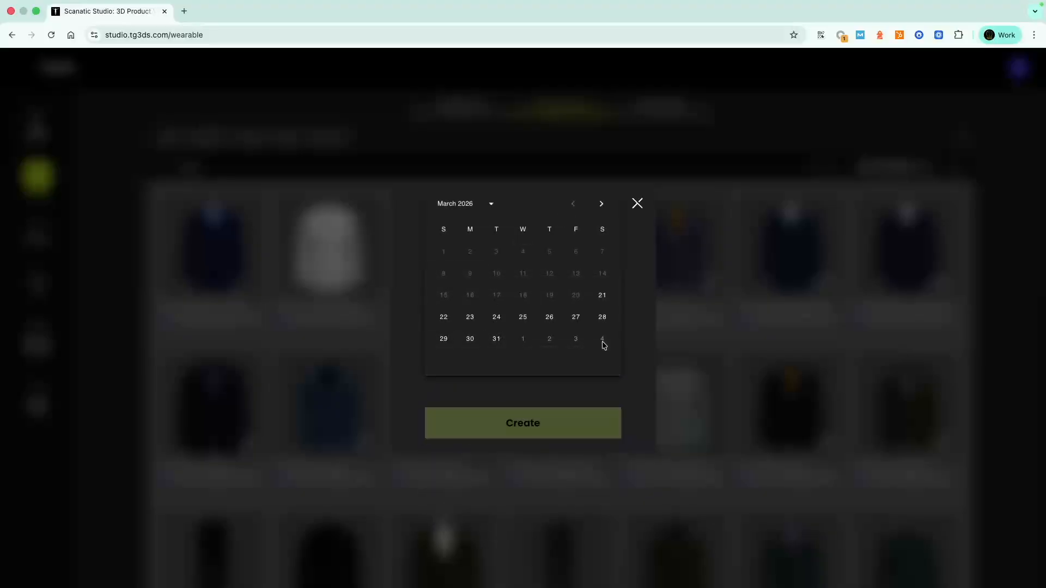
{"action": "left_click", "coordinate": [608, 206]}
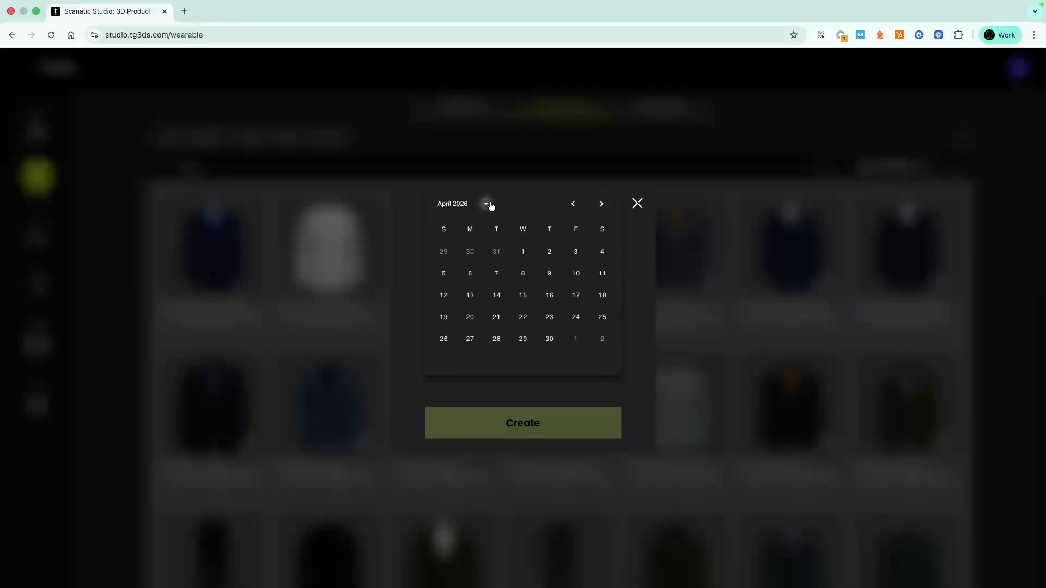
{"action": "left_click", "coordinate": [490, 205]}
{"action": "scroll", "coordinate": [564, 356], "scroll_direction": "down", "scroll_amount": 1}
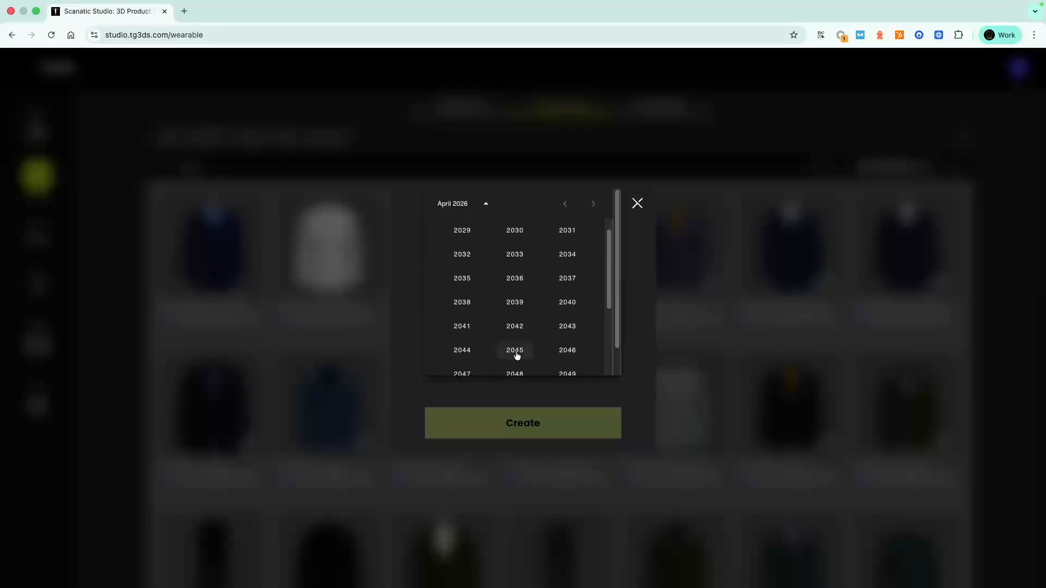
{"action": "scroll", "coordinate": [542, 343], "scroll_direction": "down", "scroll_amount": 1}
{"action": "left_click", "coordinate": [636, 314]}
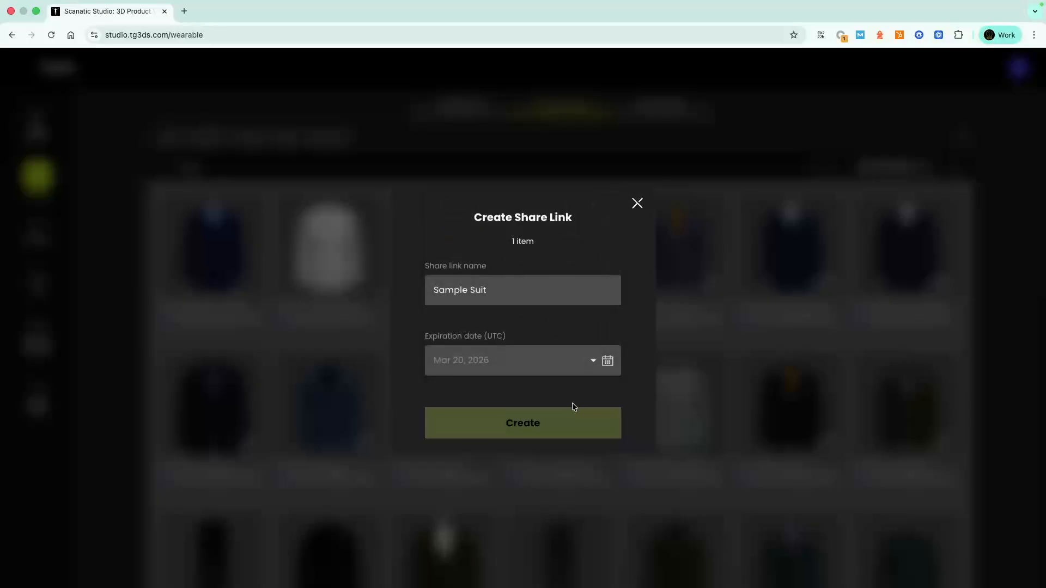
- Set the share link's expiration to 1 week, Mar 27, 2026, and create the link
{"action": "left_click", "coordinate": [588, 359]}
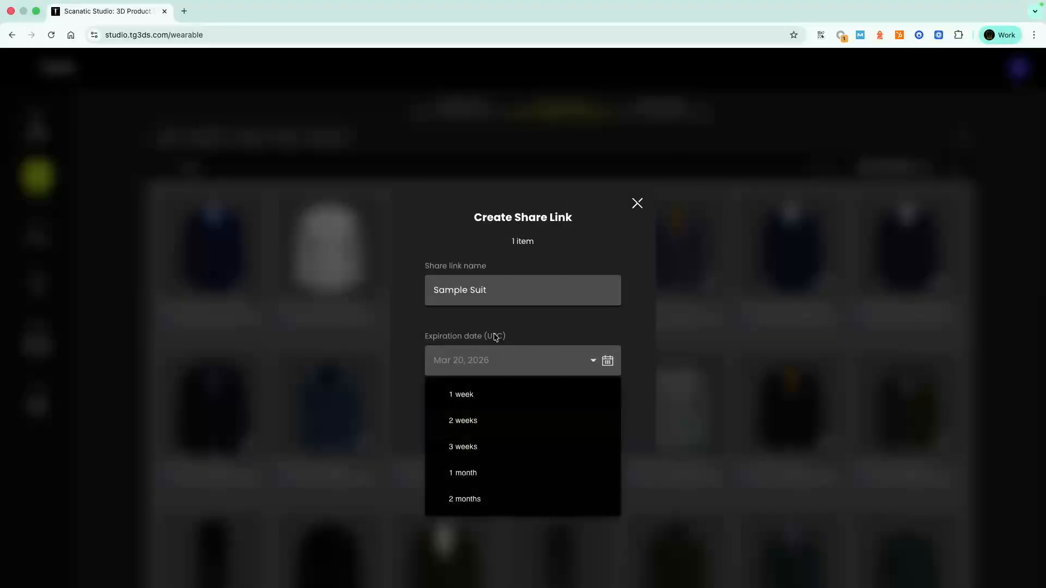
{"action": "left_click", "coordinate": [474, 419]}
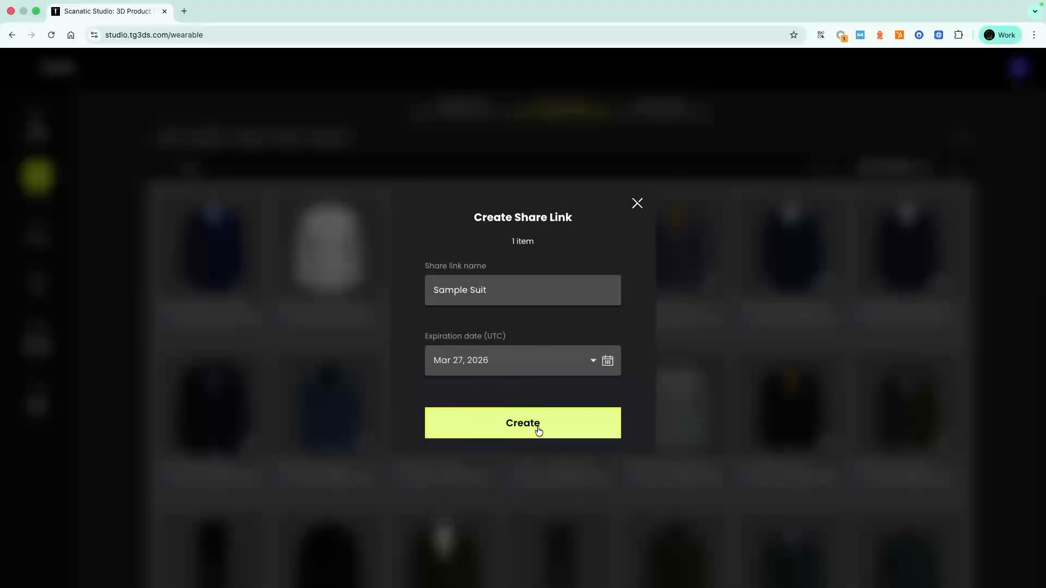
{"action": "left_click", "coordinate": [543, 424]}
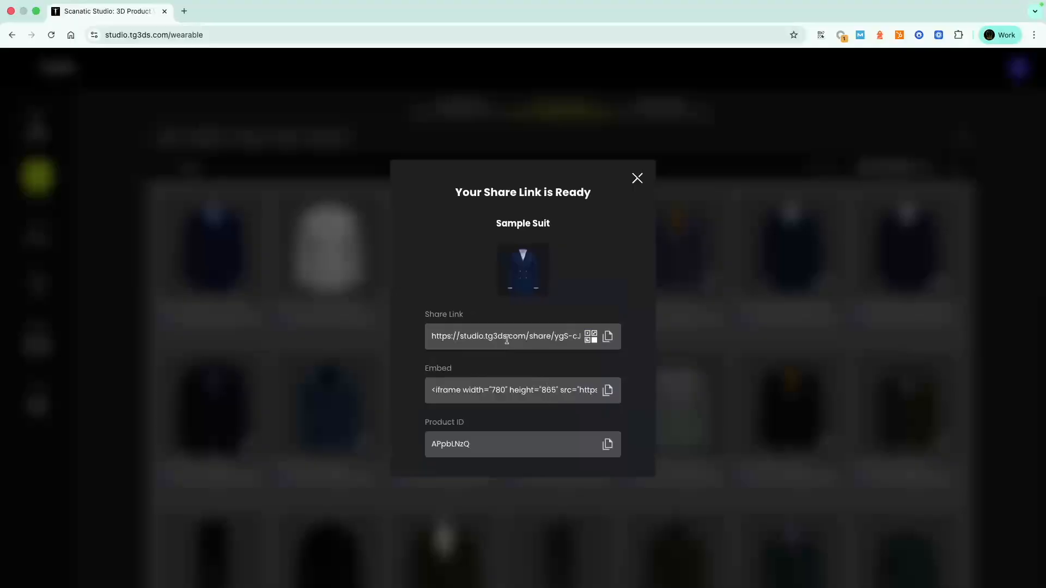
- Copy the Sample Suit share link and open it in a new browser tab
{"action": "double_click", "coordinate": [532, 336]}
{"action": "left_click", "coordinate": [608, 336]}
{"action": "left_click", "coordinate": [185, 11]}
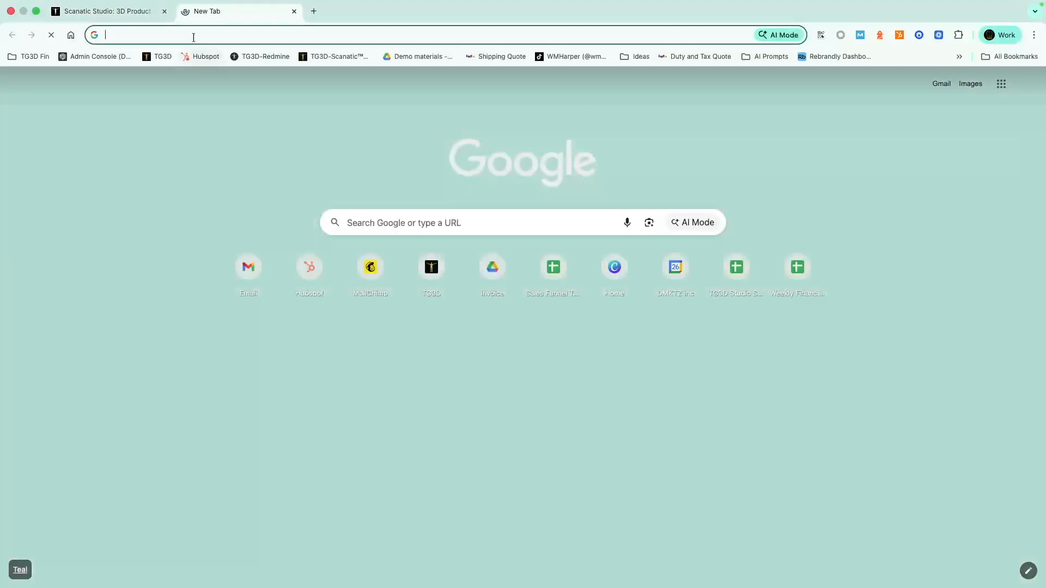
{"action": "key", "text": "super+v"}
{"action": "key", "text": "Return"}
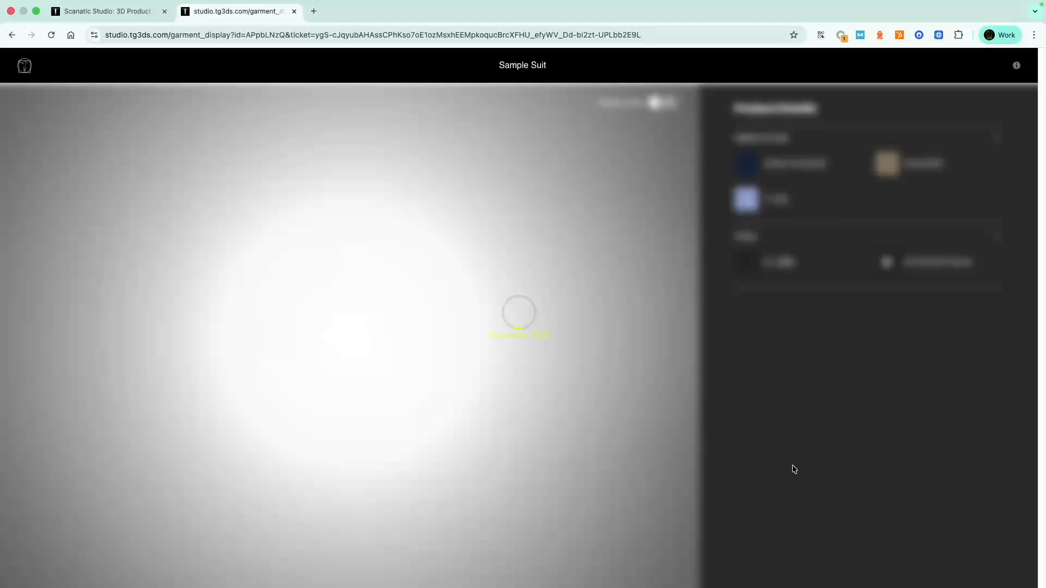
- Inspect the shared jacket and its fabric details, and turn on Display Mode to view the garment alone
{"action": "left_click_drag", "start_coordinate": [344, 393], "coordinate": [373, 401]}
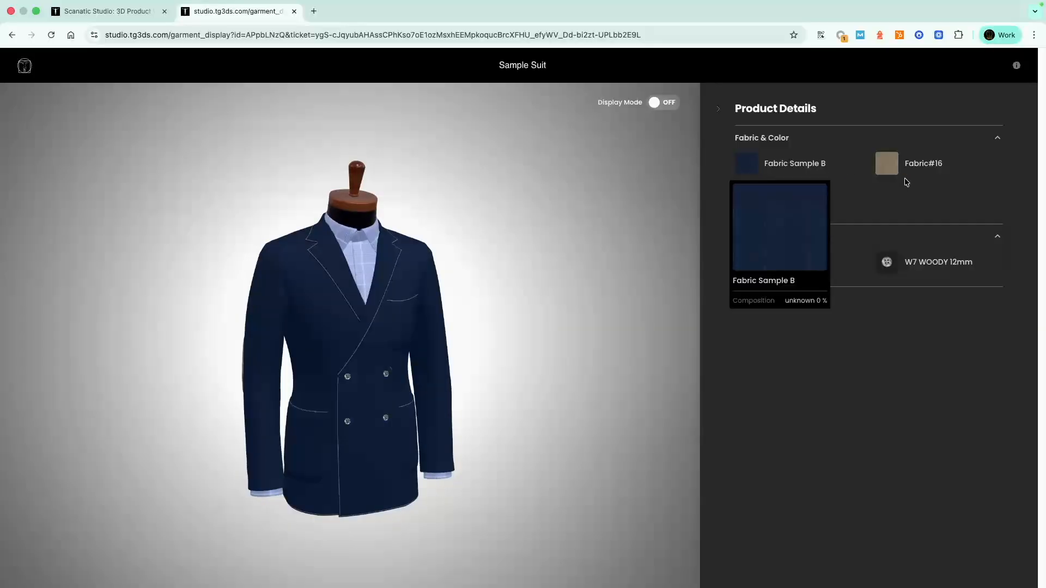
{"action": "left_click", "coordinate": [665, 104]}
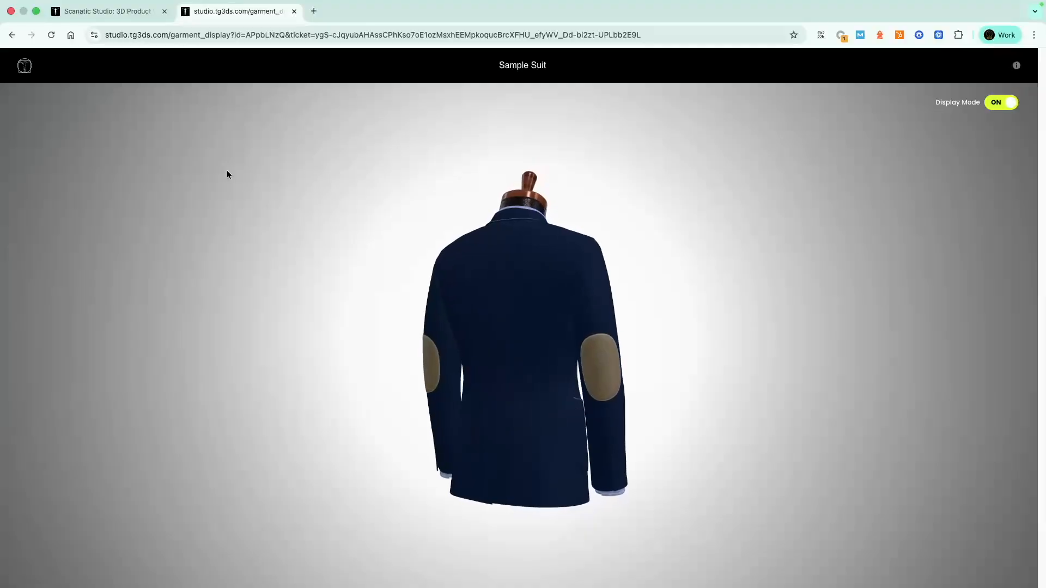
- Return to the Scanatic Studio browser tab, view the share link's QR code and close it
{"action": "left_click", "coordinate": [118, 12]}
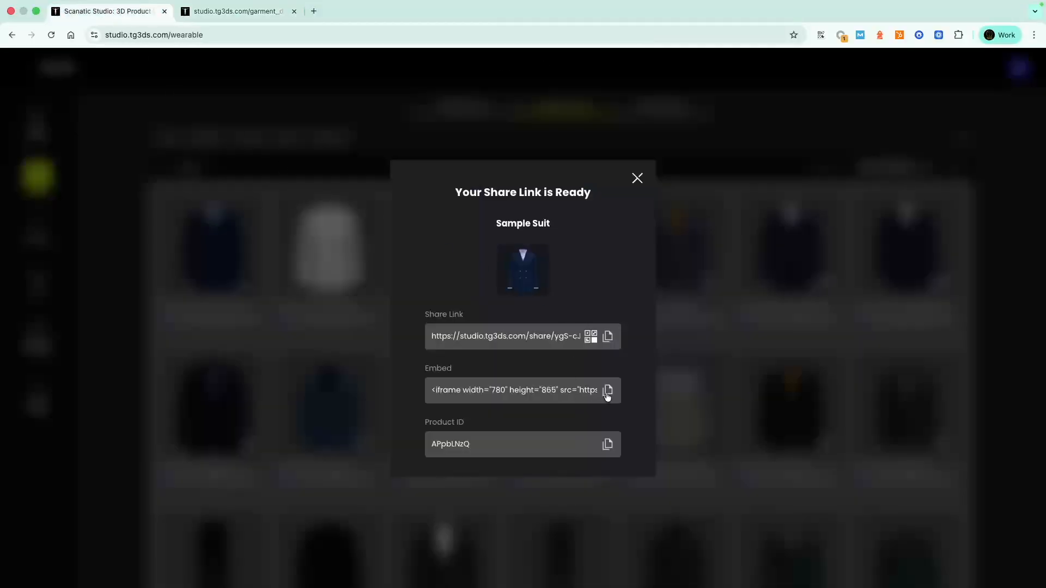
{"action": "left_click", "coordinate": [590, 337]}
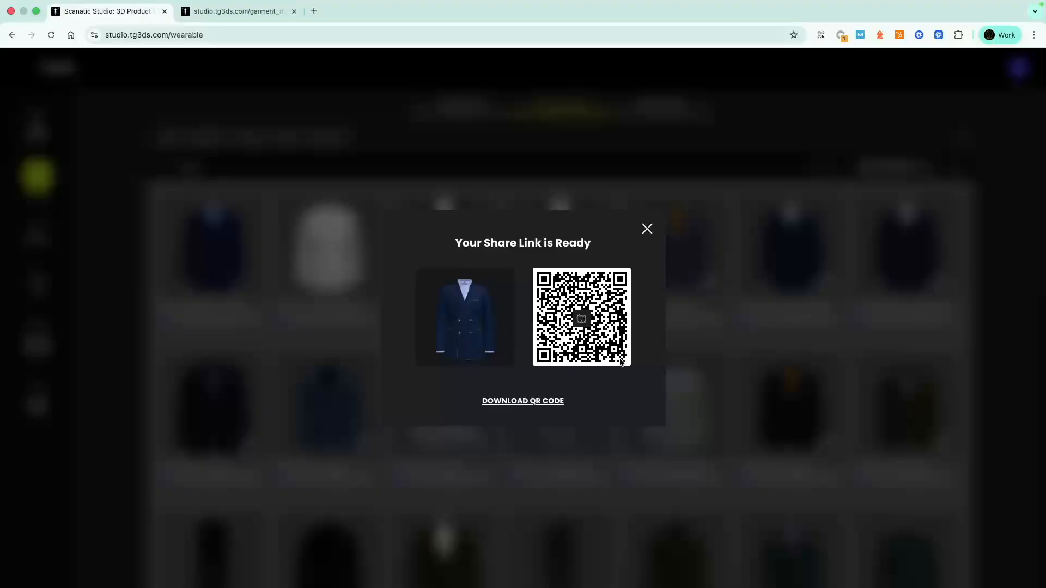
{"action": "left_click", "coordinate": [647, 230]}
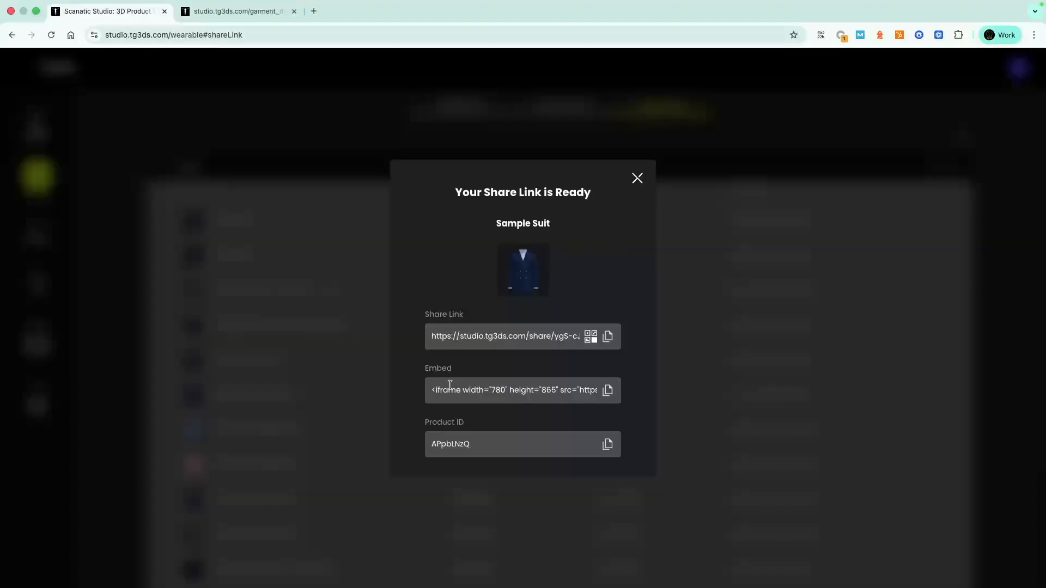
- Copy the Sample Suit embed code and close the share link details
{"action": "left_click_drag", "start_coordinate": [436, 390], "coordinate": [580, 391]}
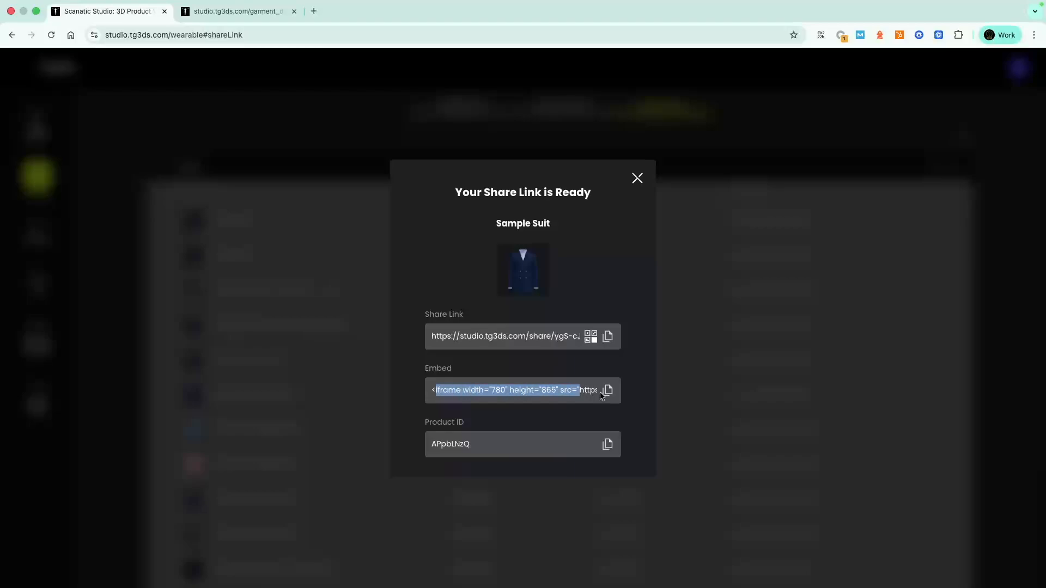
{"action": "left_click", "coordinate": [603, 392]}
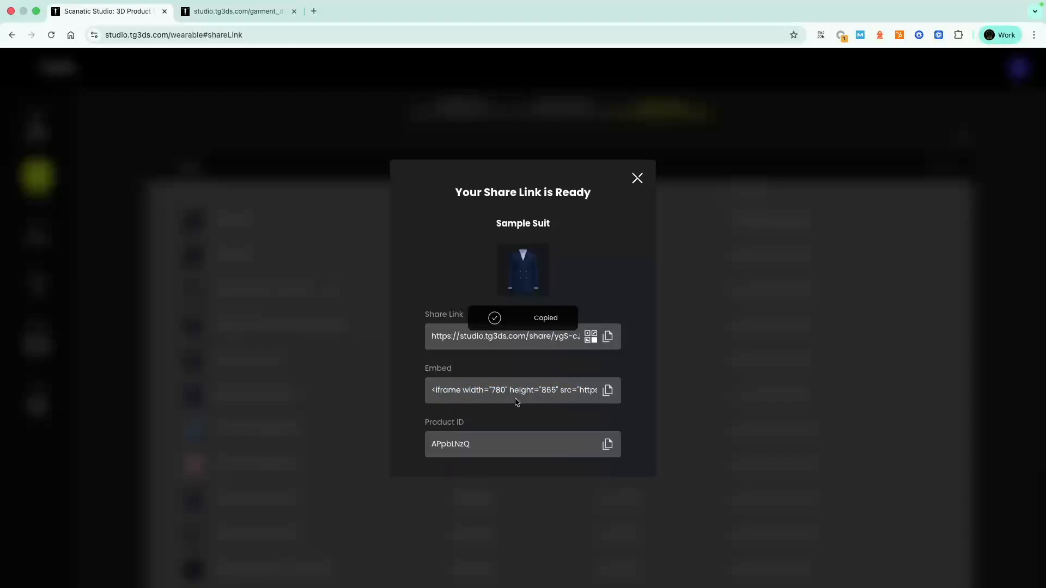
{"action": "left_click", "coordinate": [637, 178]}
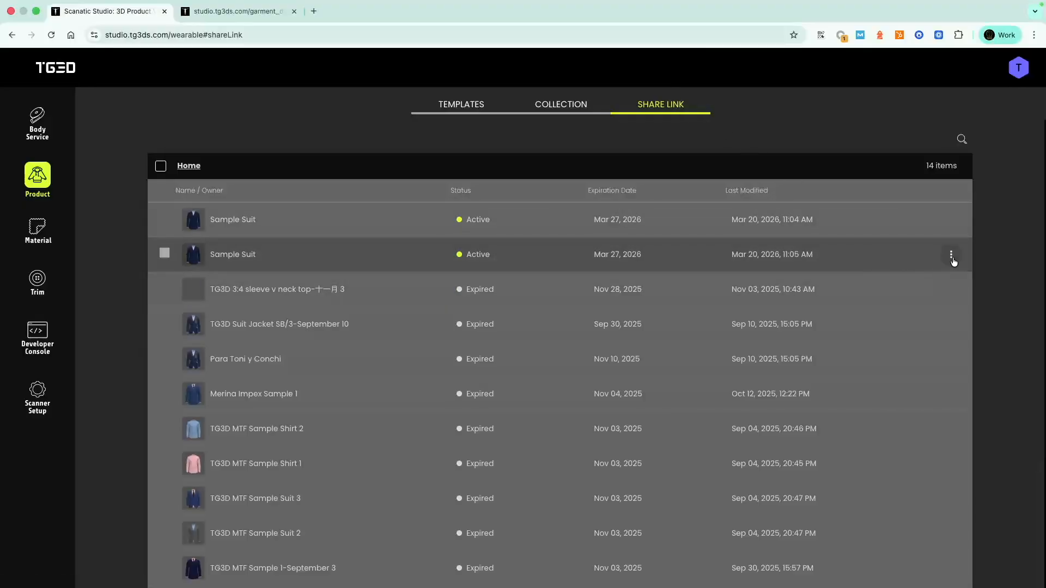
- Edit the second Sample Suit share link in the list, set its expiration to 1 month, save it and close the details
{"action": "left_click", "coordinate": [952, 257]}
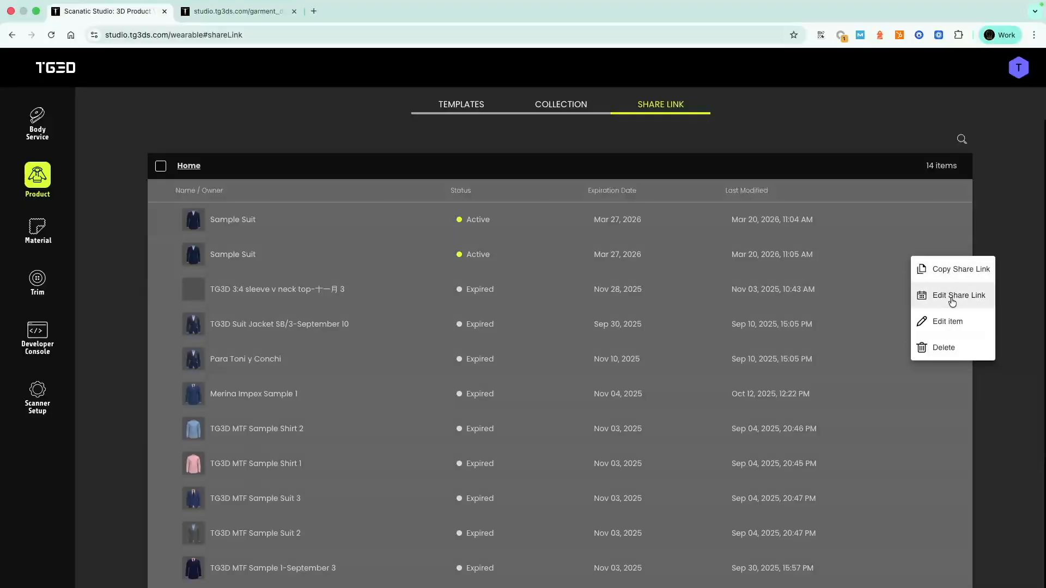
{"action": "left_click", "coordinate": [952, 297]}
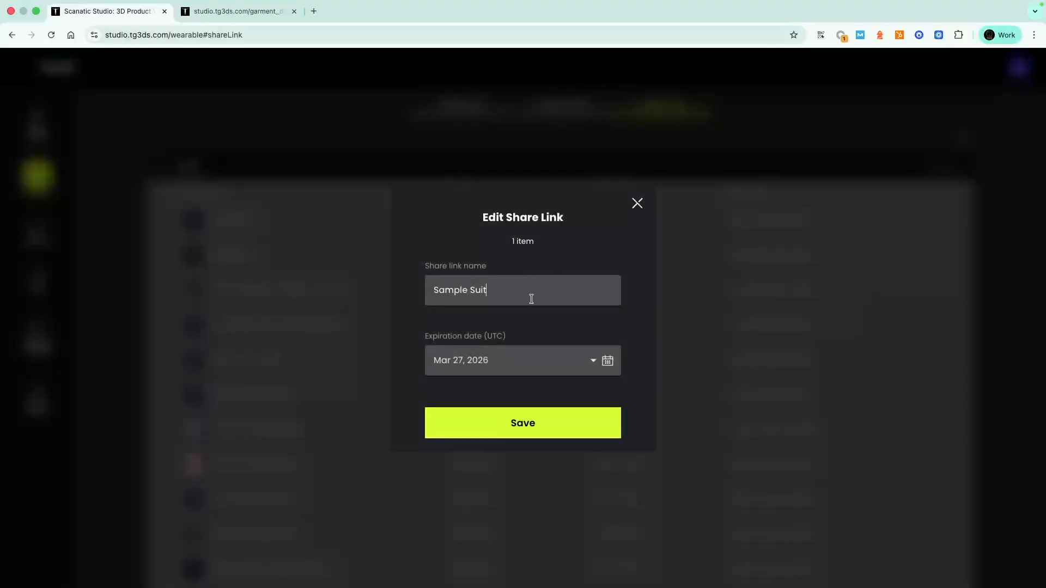
{"action": "left_click", "coordinate": [593, 362]}
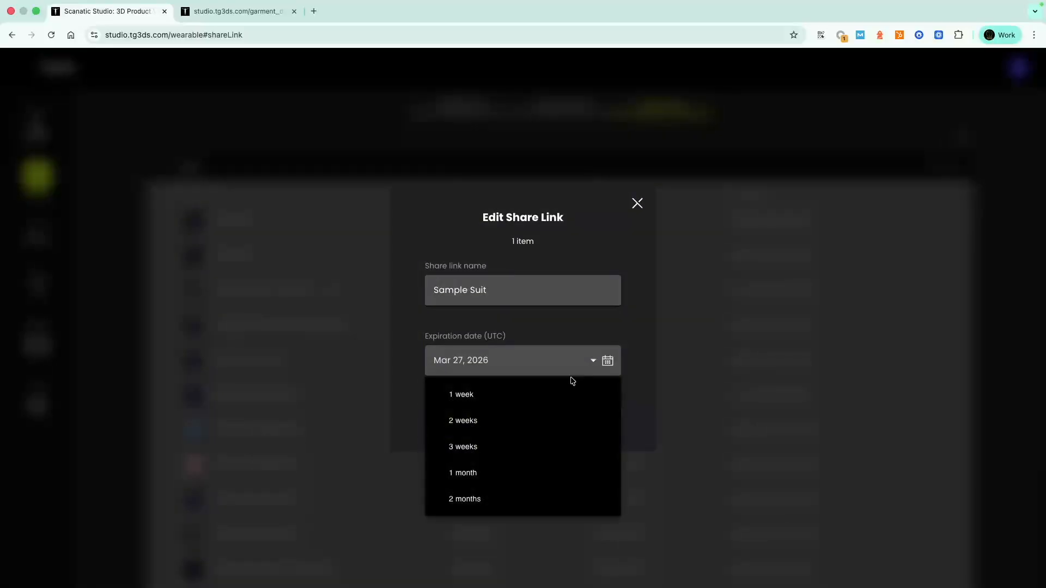
{"action": "left_click", "coordinate": [498, 472]}
{"action": "left_click", "coordinate": [521, 422]}
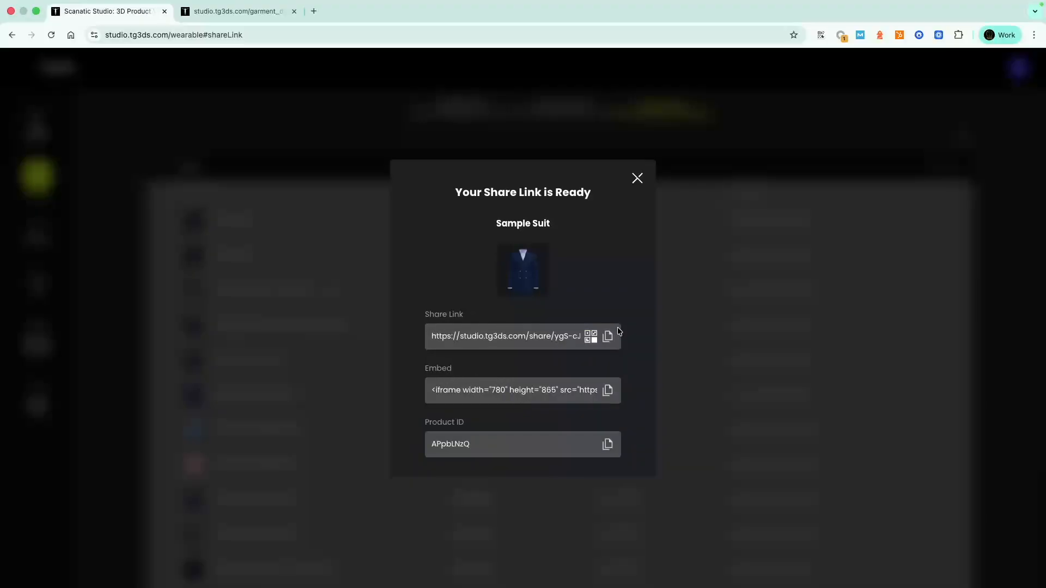
{"action": "left_click", "coordinate": [637, 179]}
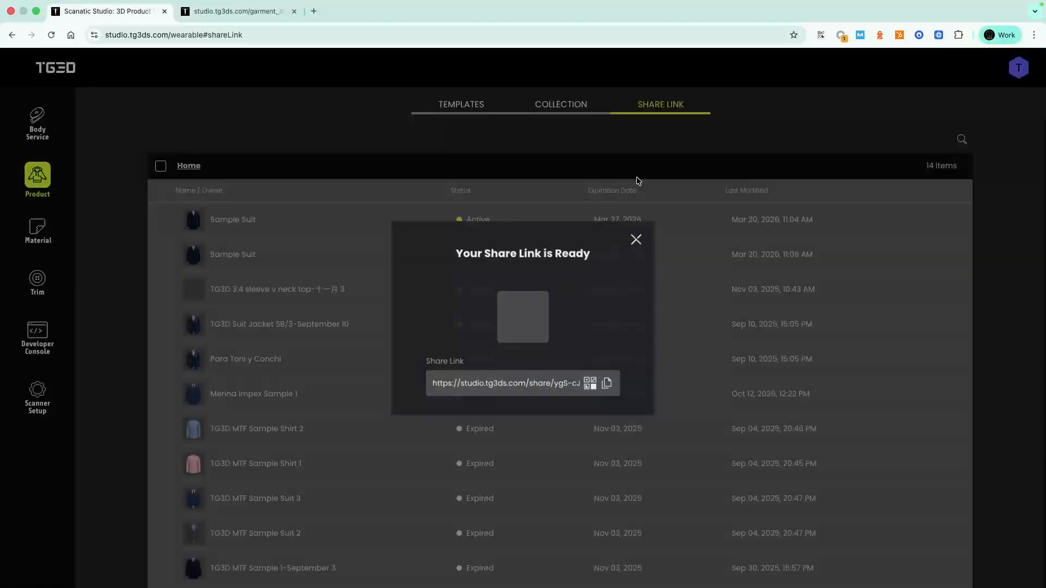
{"action": "left_click", "coordinate": [486, 108]}
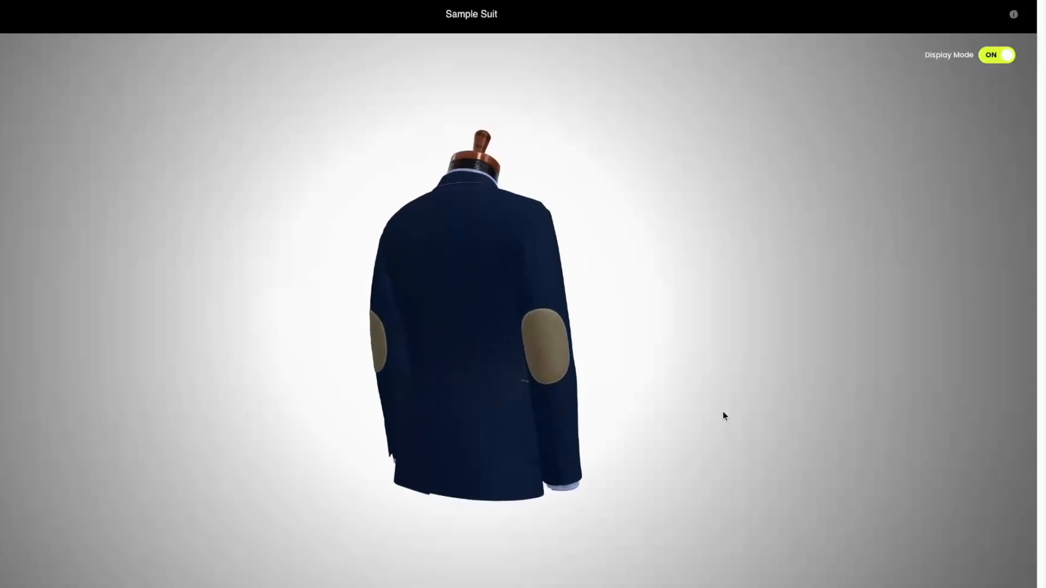